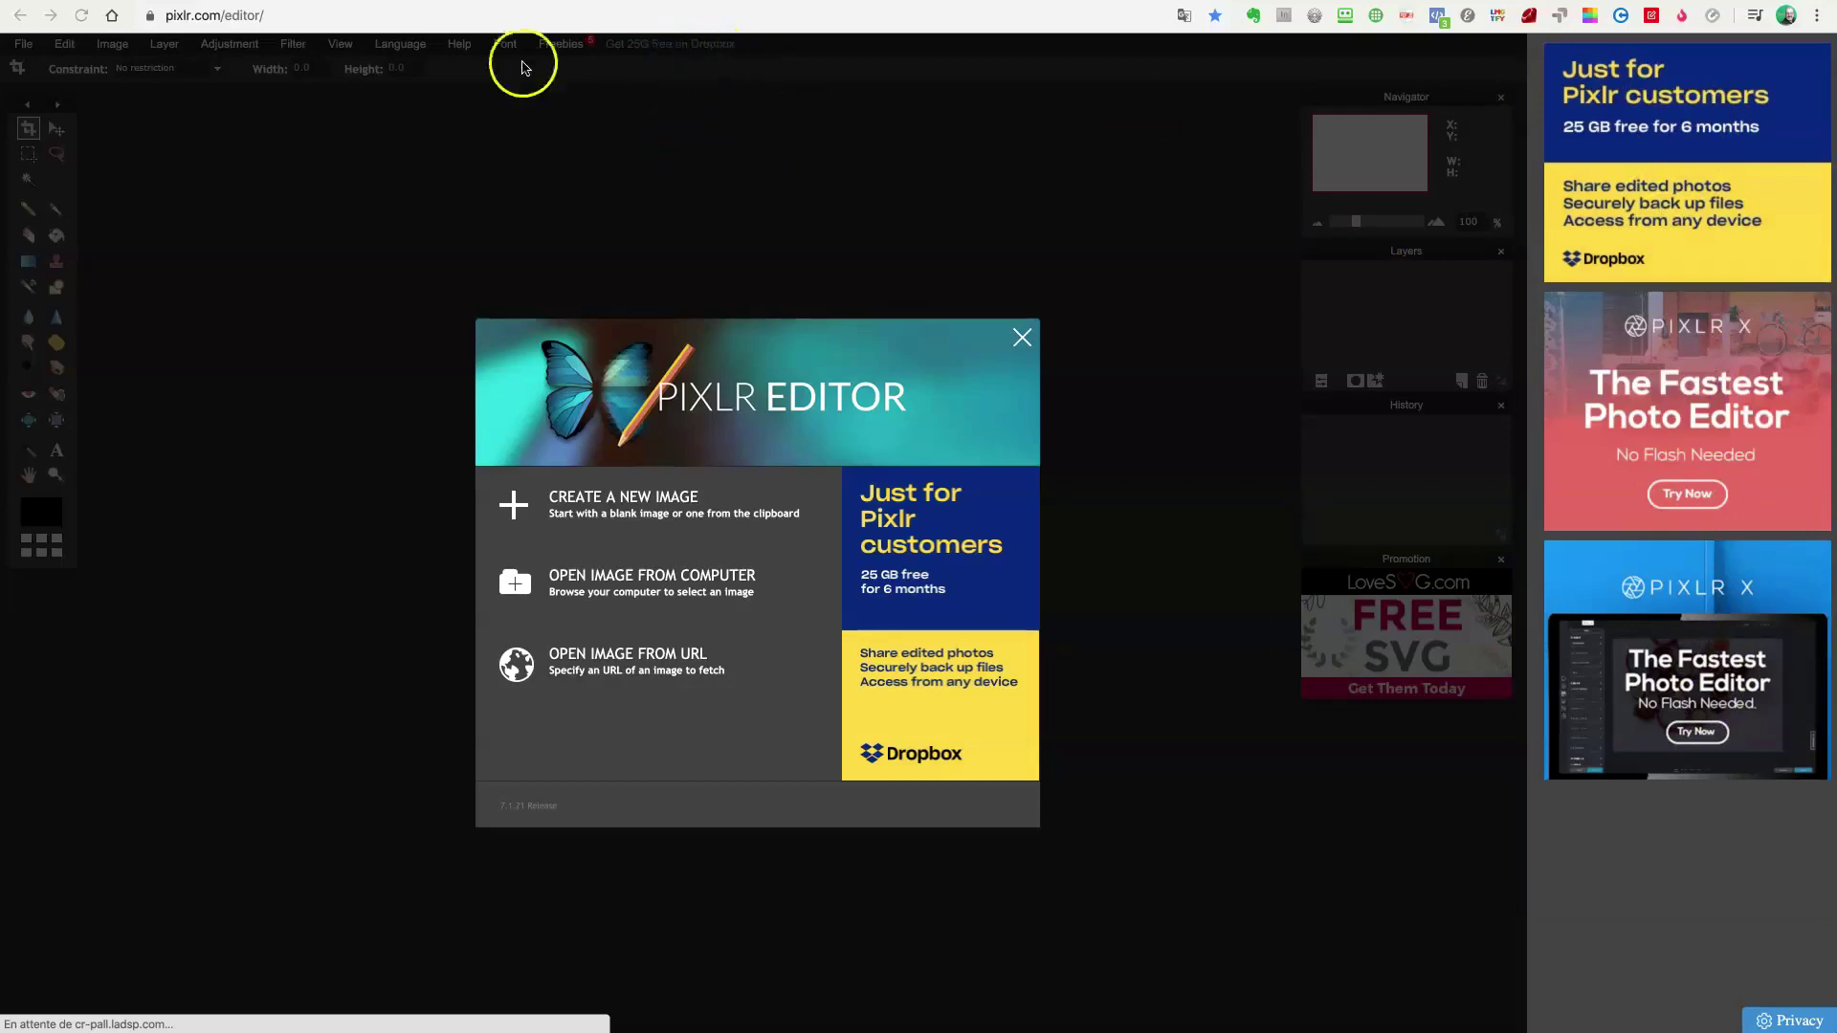
- Dismiss the welcome dialog and switch the editor's interface language to French
left_click(263, 16)
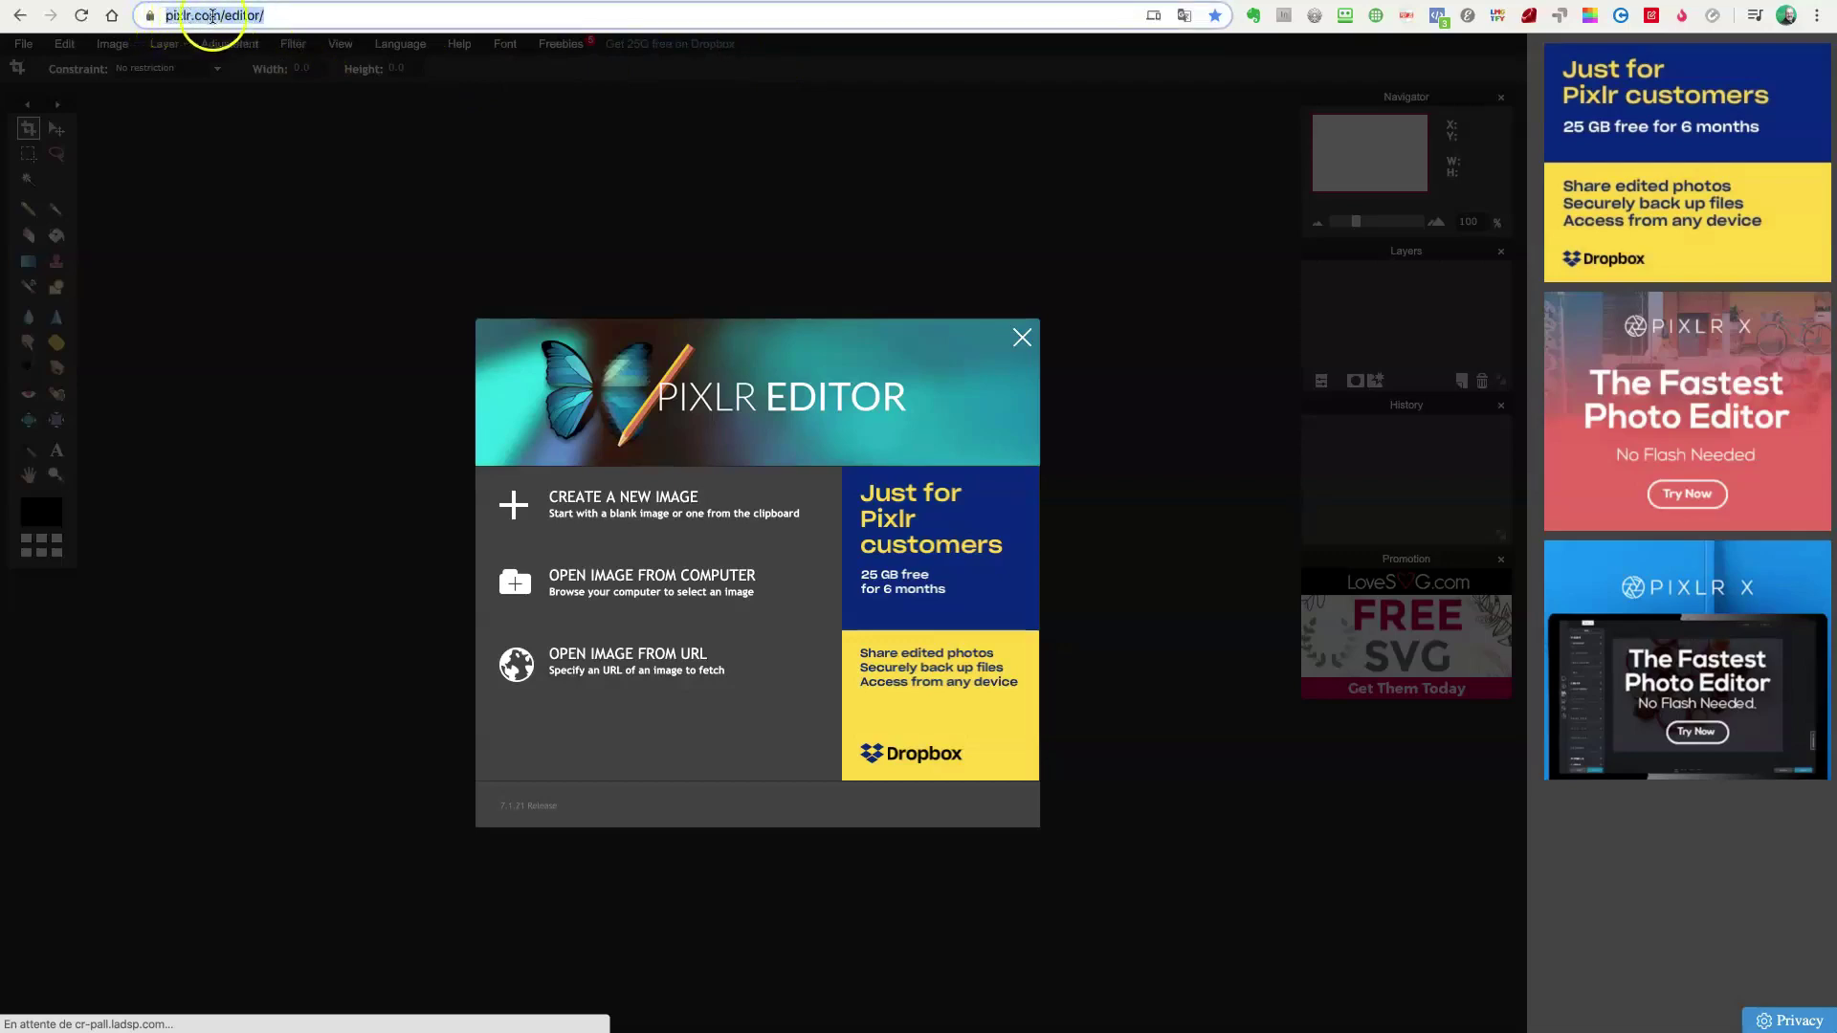
left_click(303, 16)
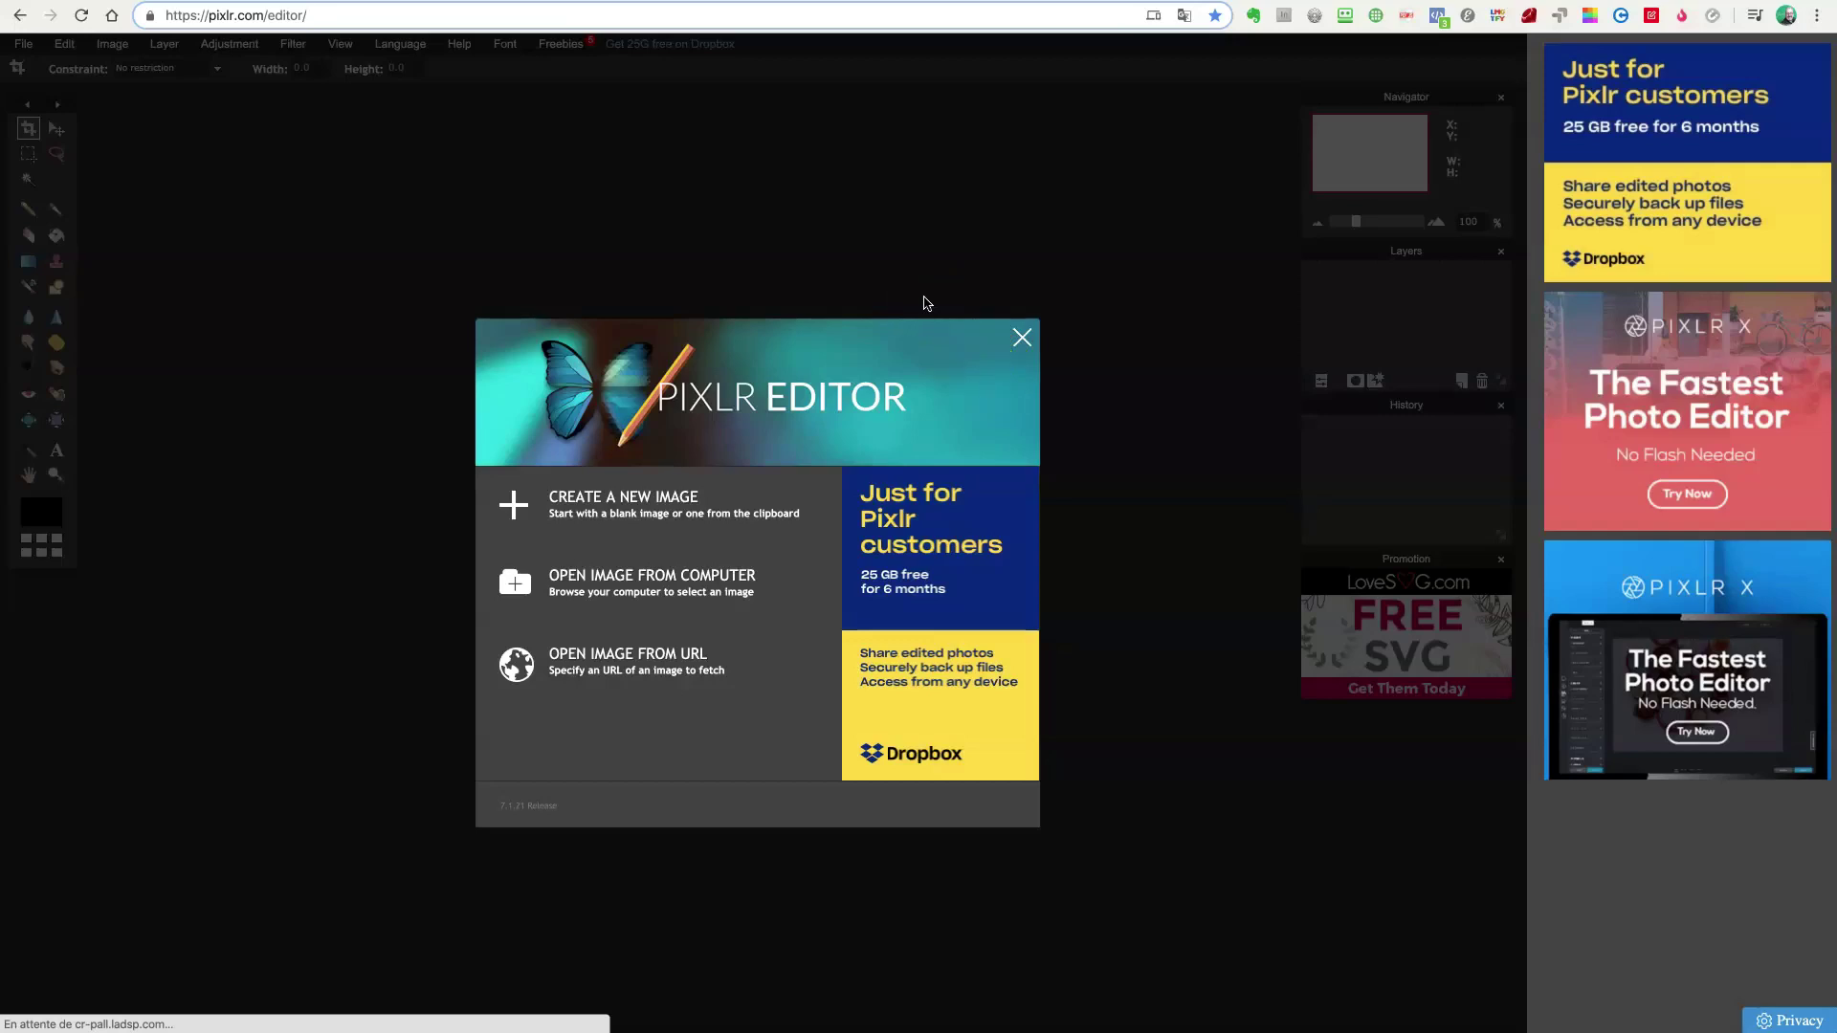
left_click(1021, 340)
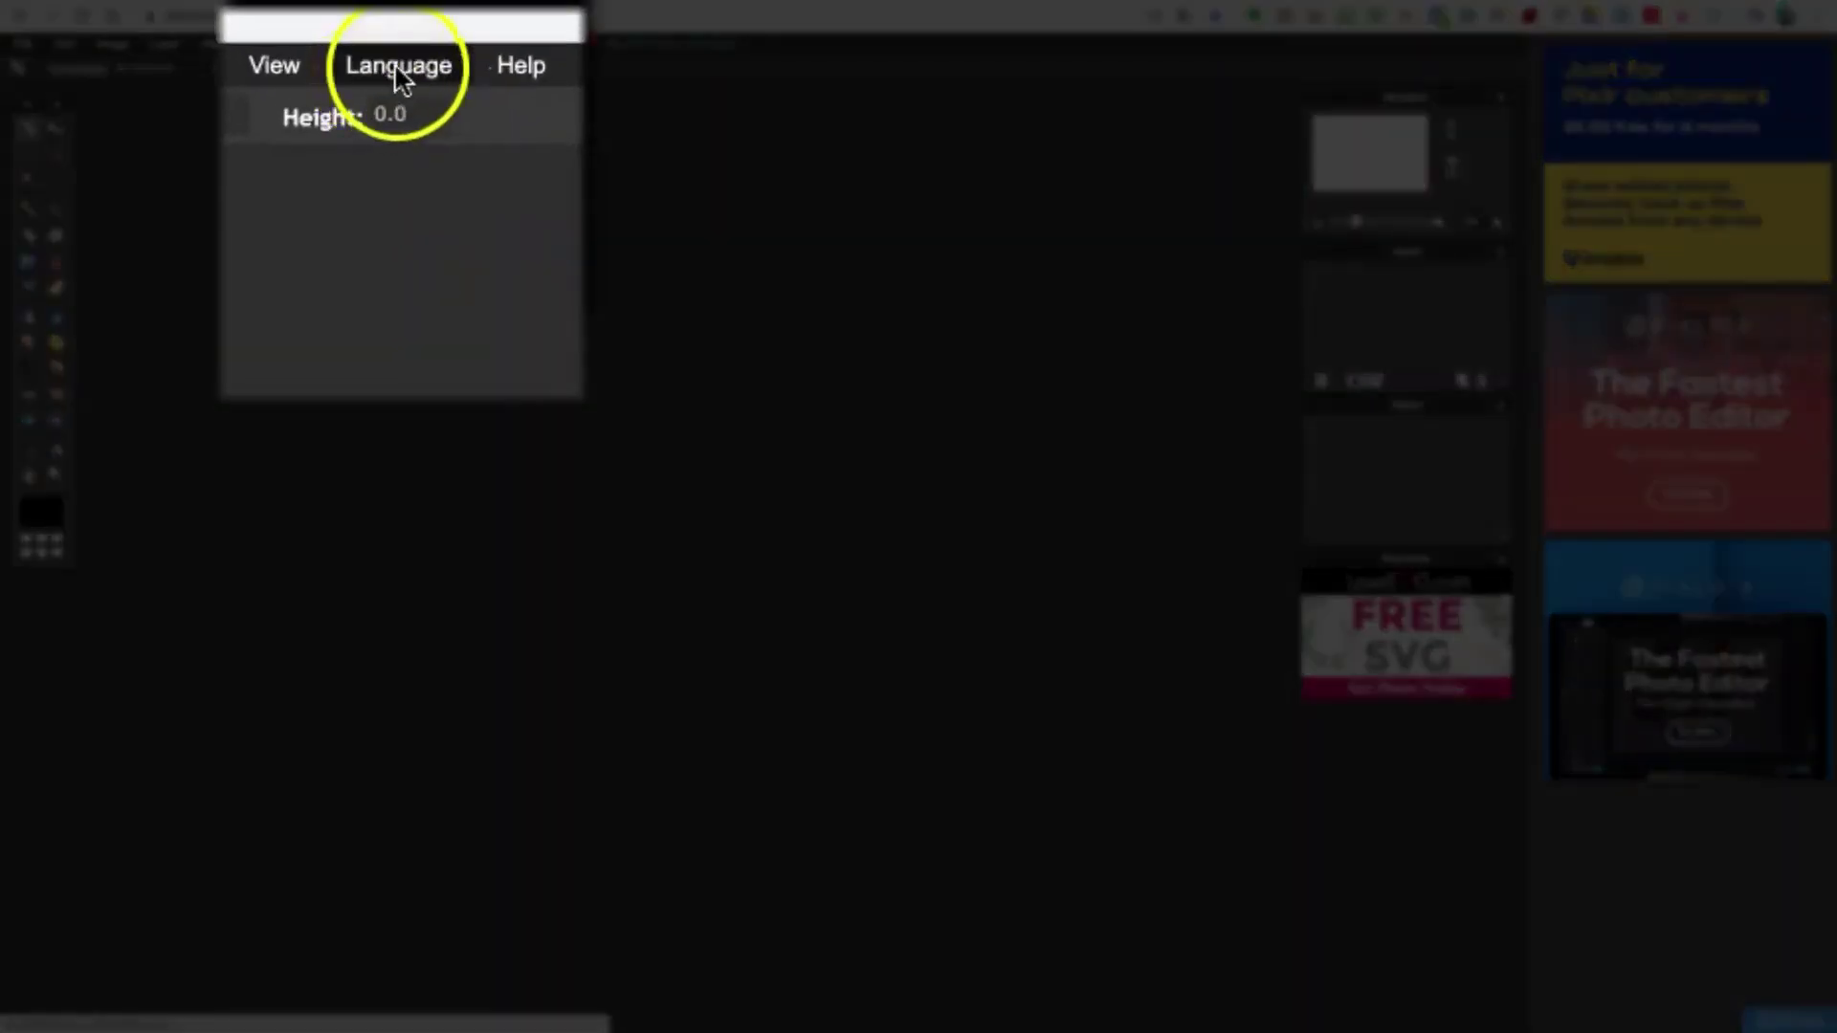
left_click(383, 84)
left_click(398, 210)
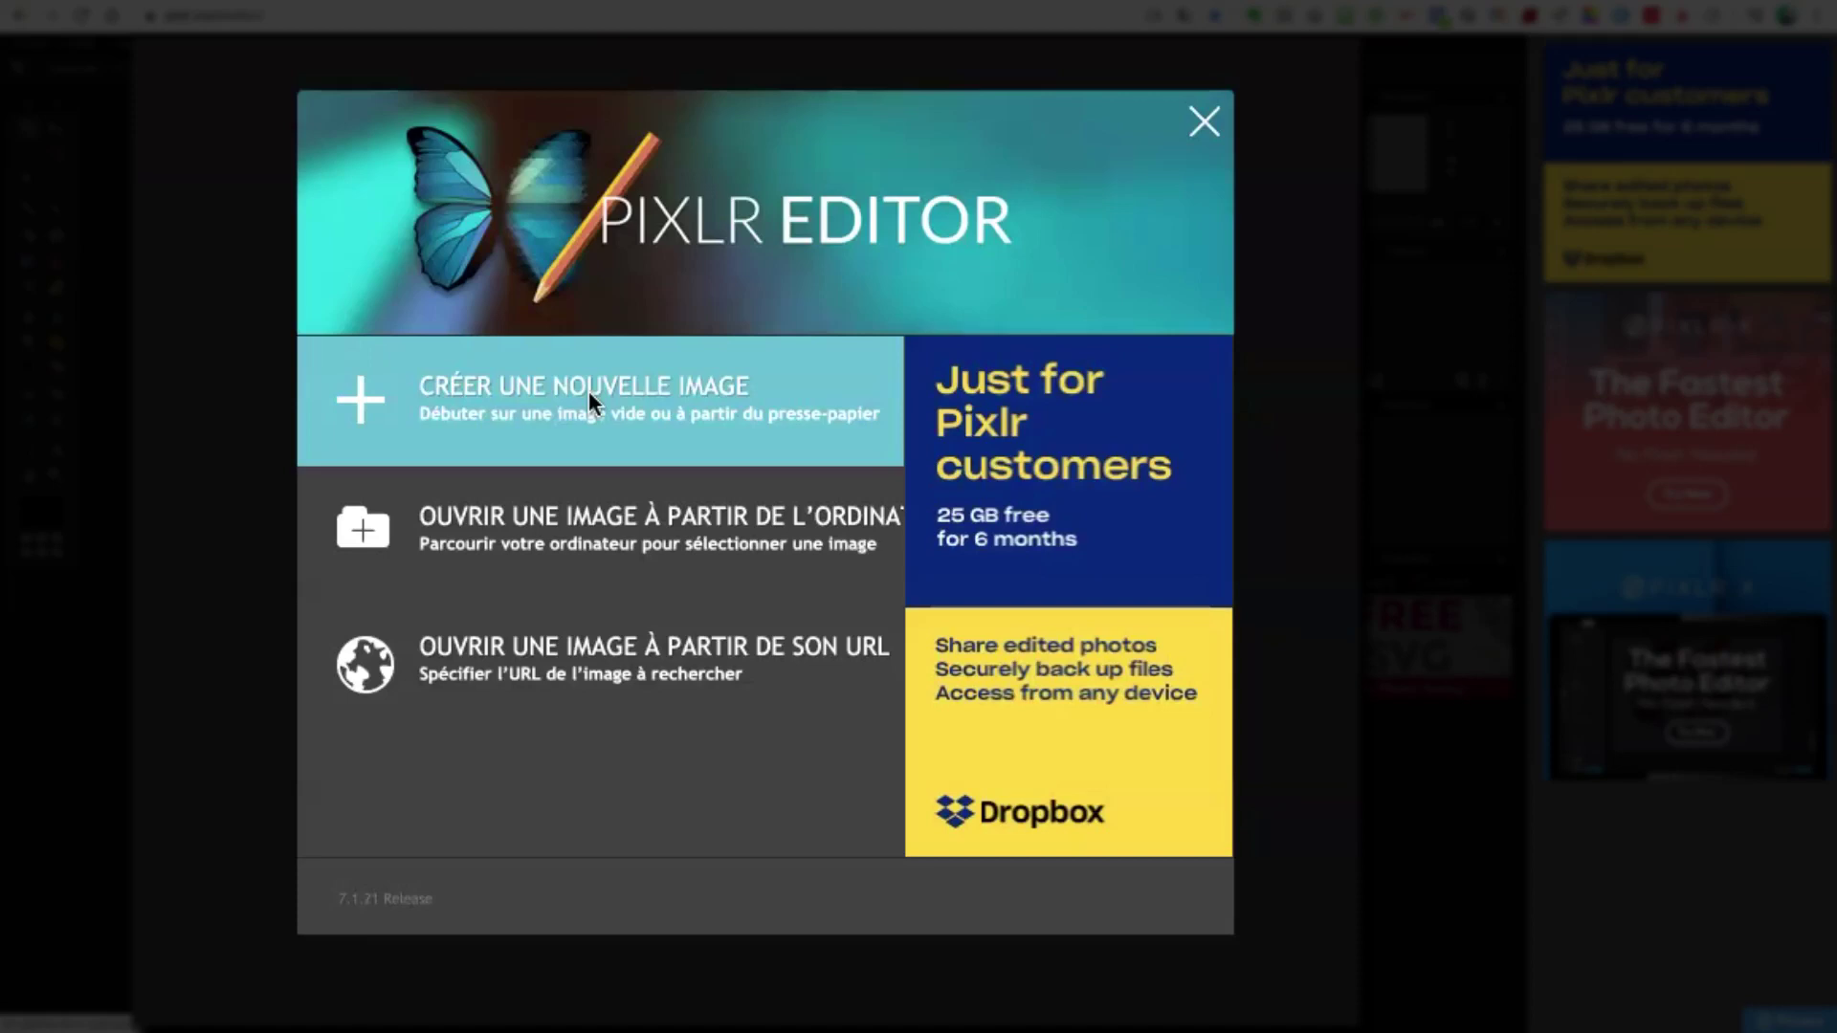
left_click(612, 512)
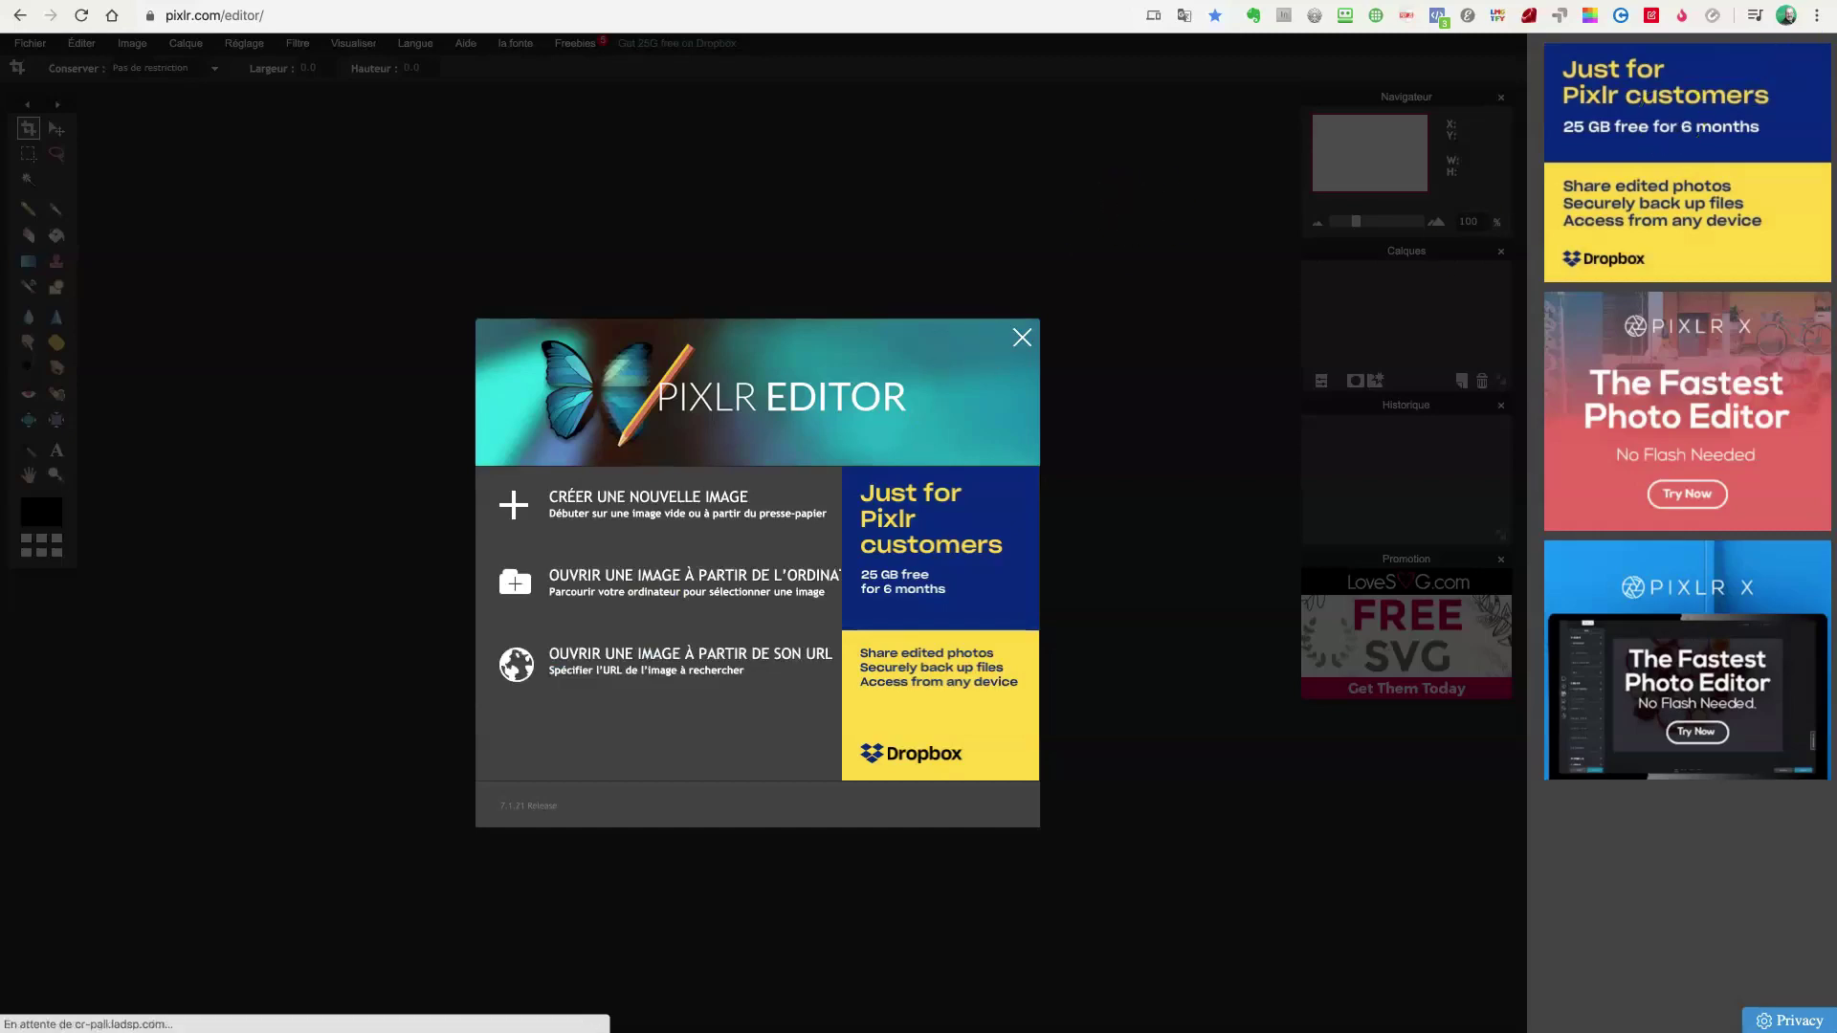
- Open pixabay.com in a new browser tab and dismiss the page translation offer
key("super+t")
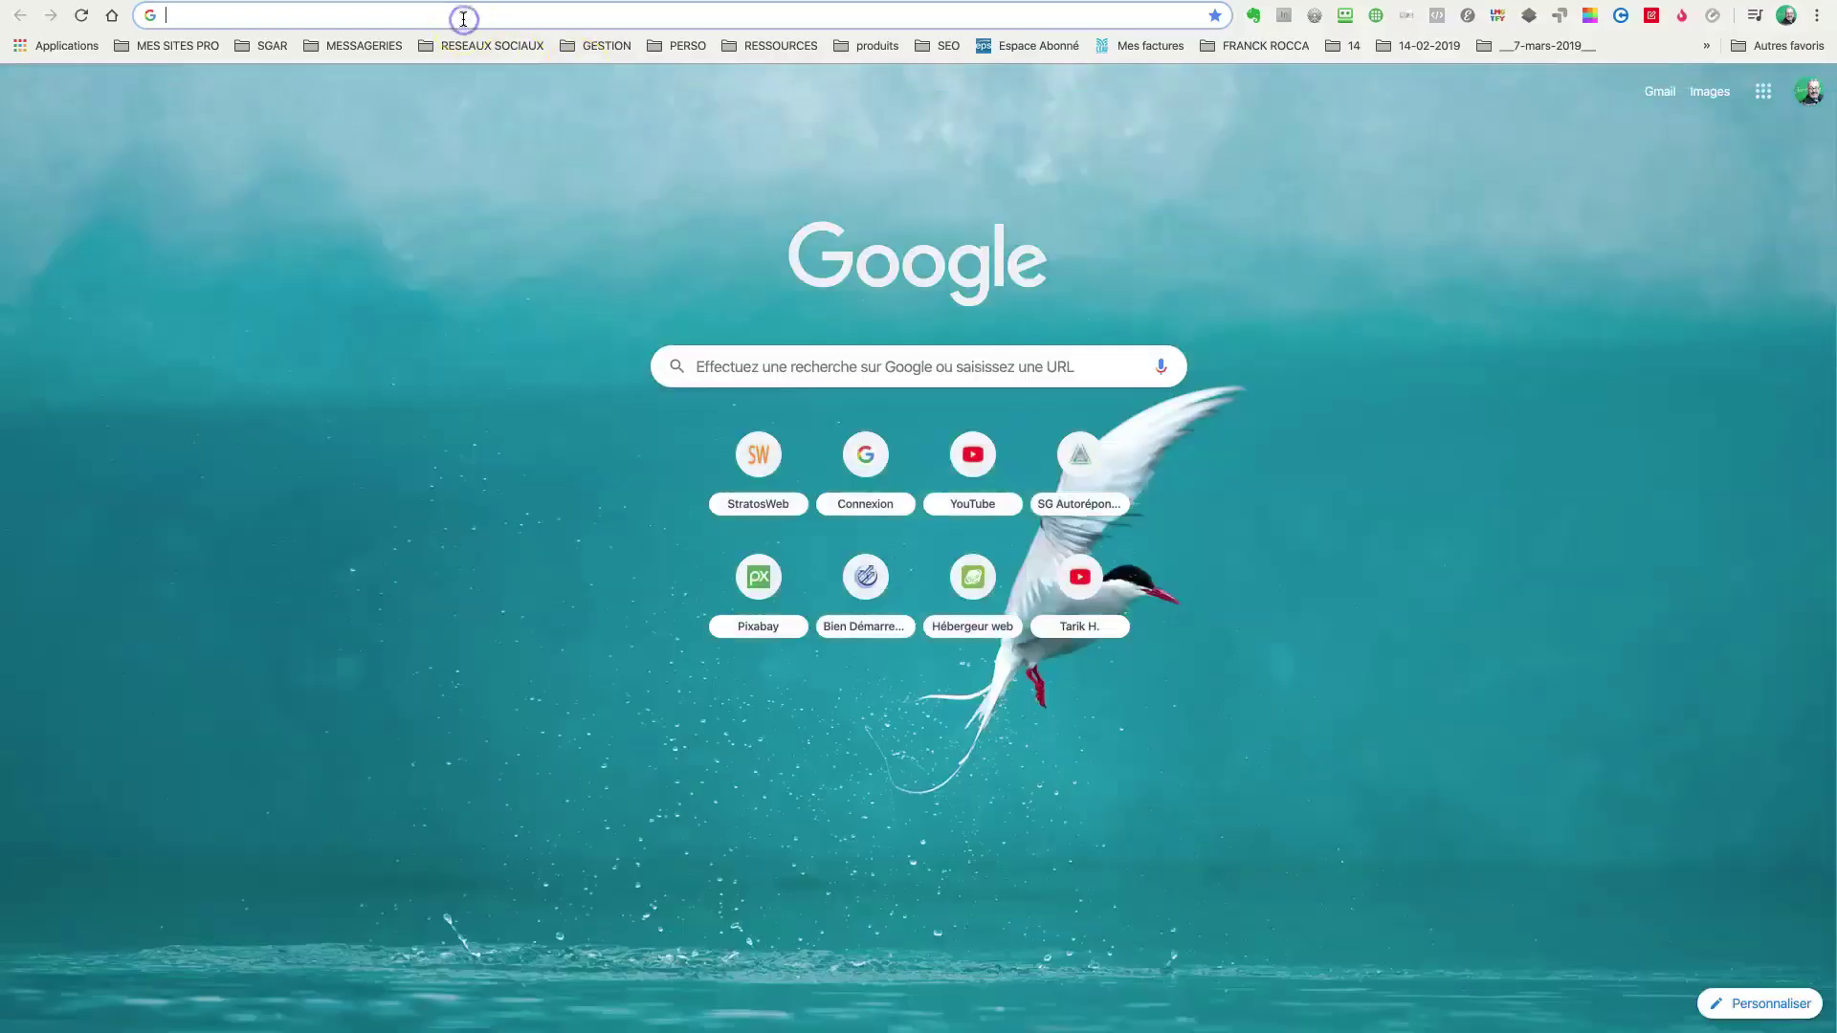
type("pixaba")
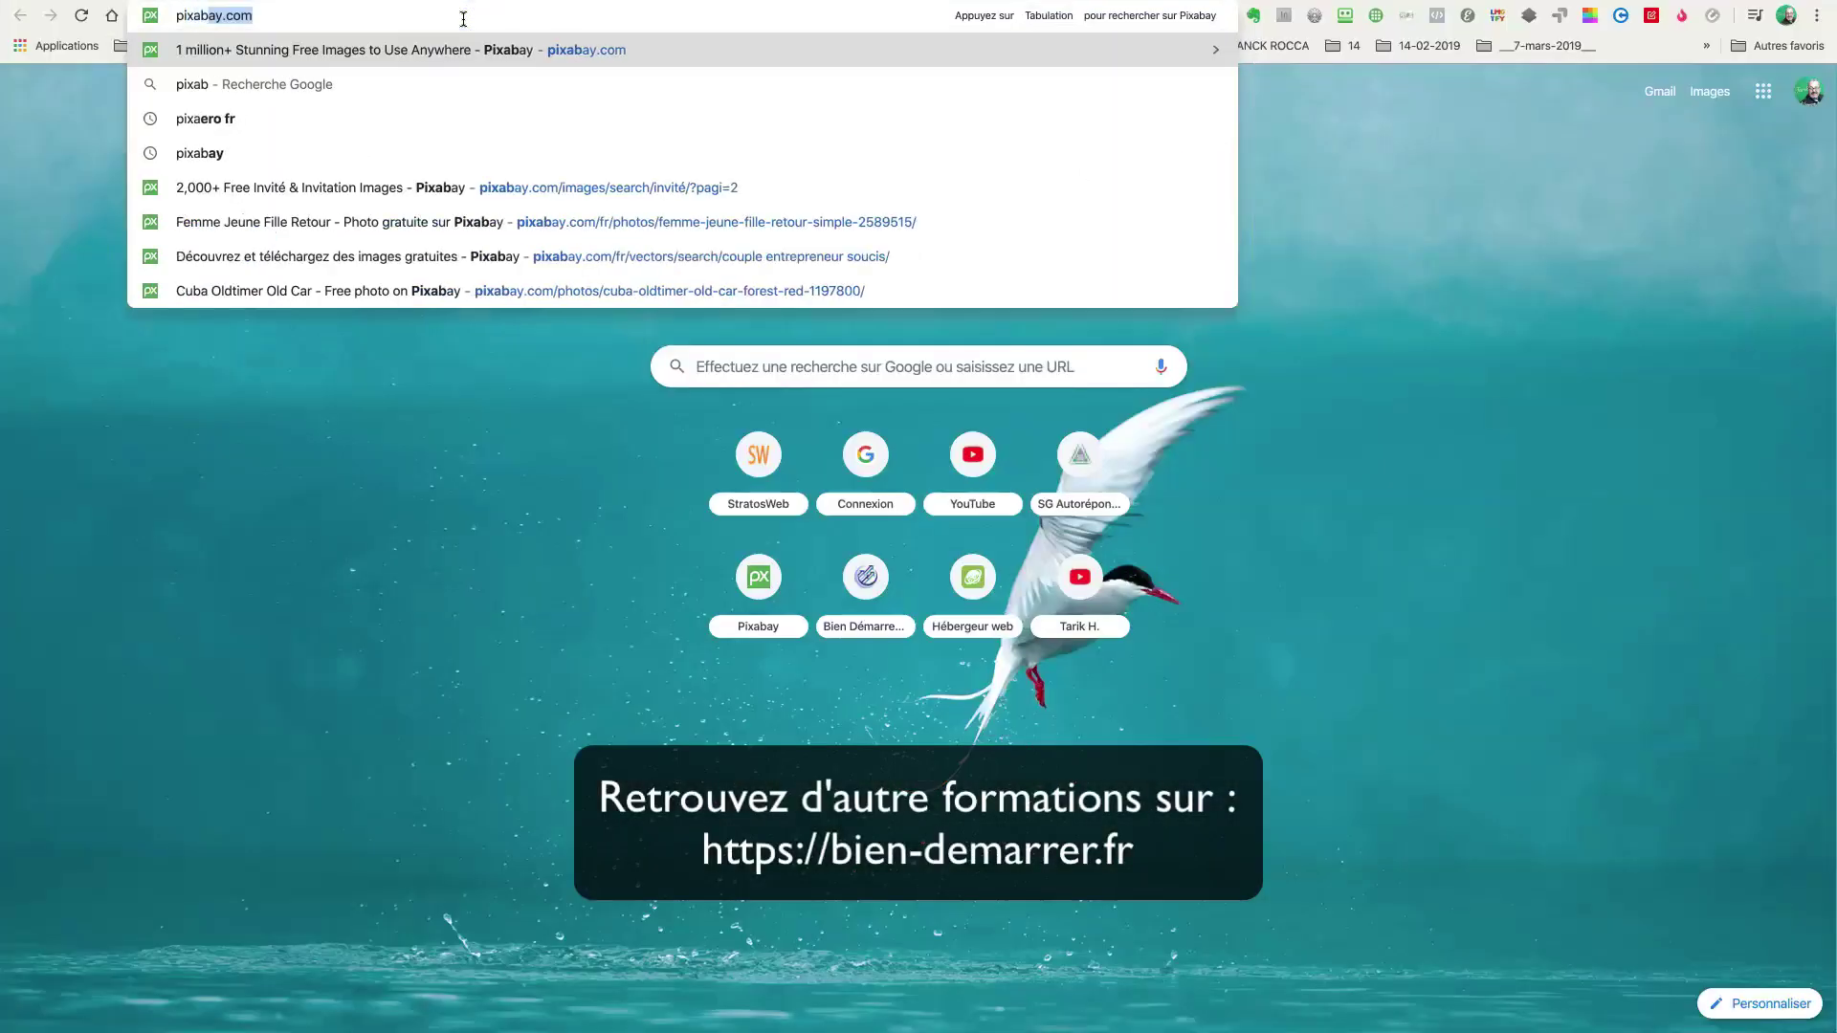
type("y")
key("Return")
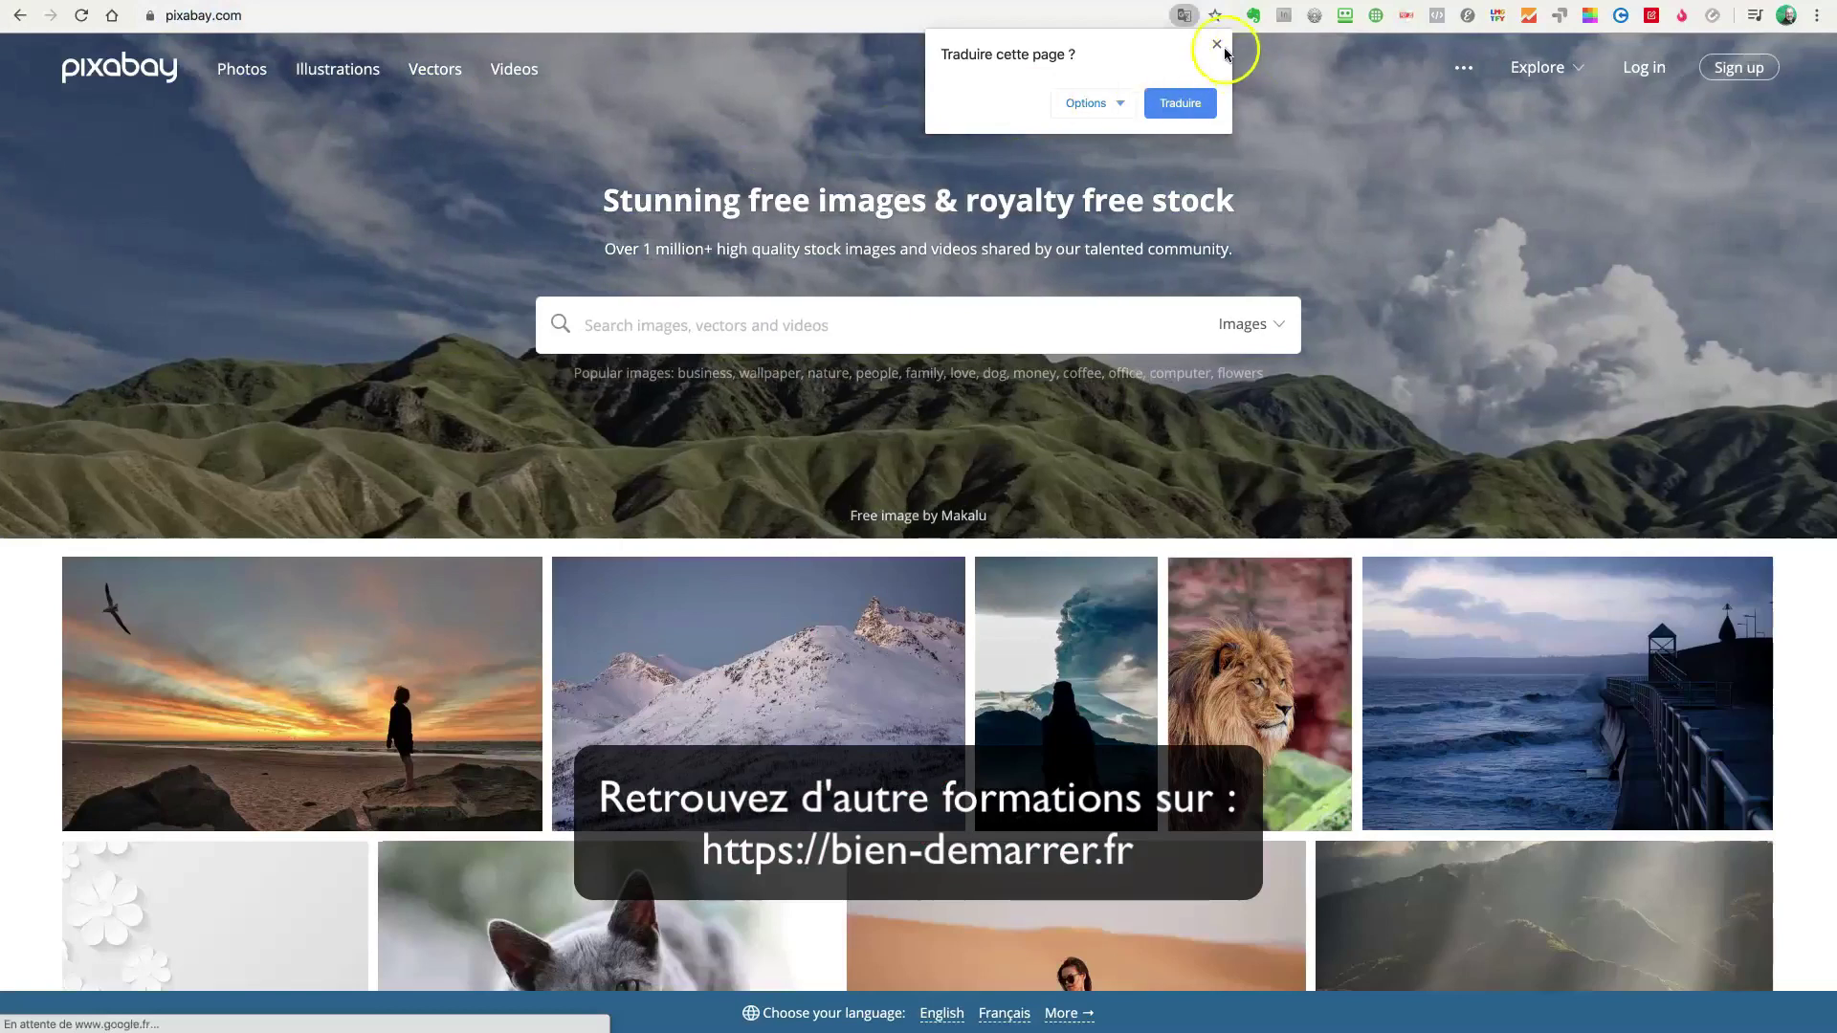
left_click(1320, 44)
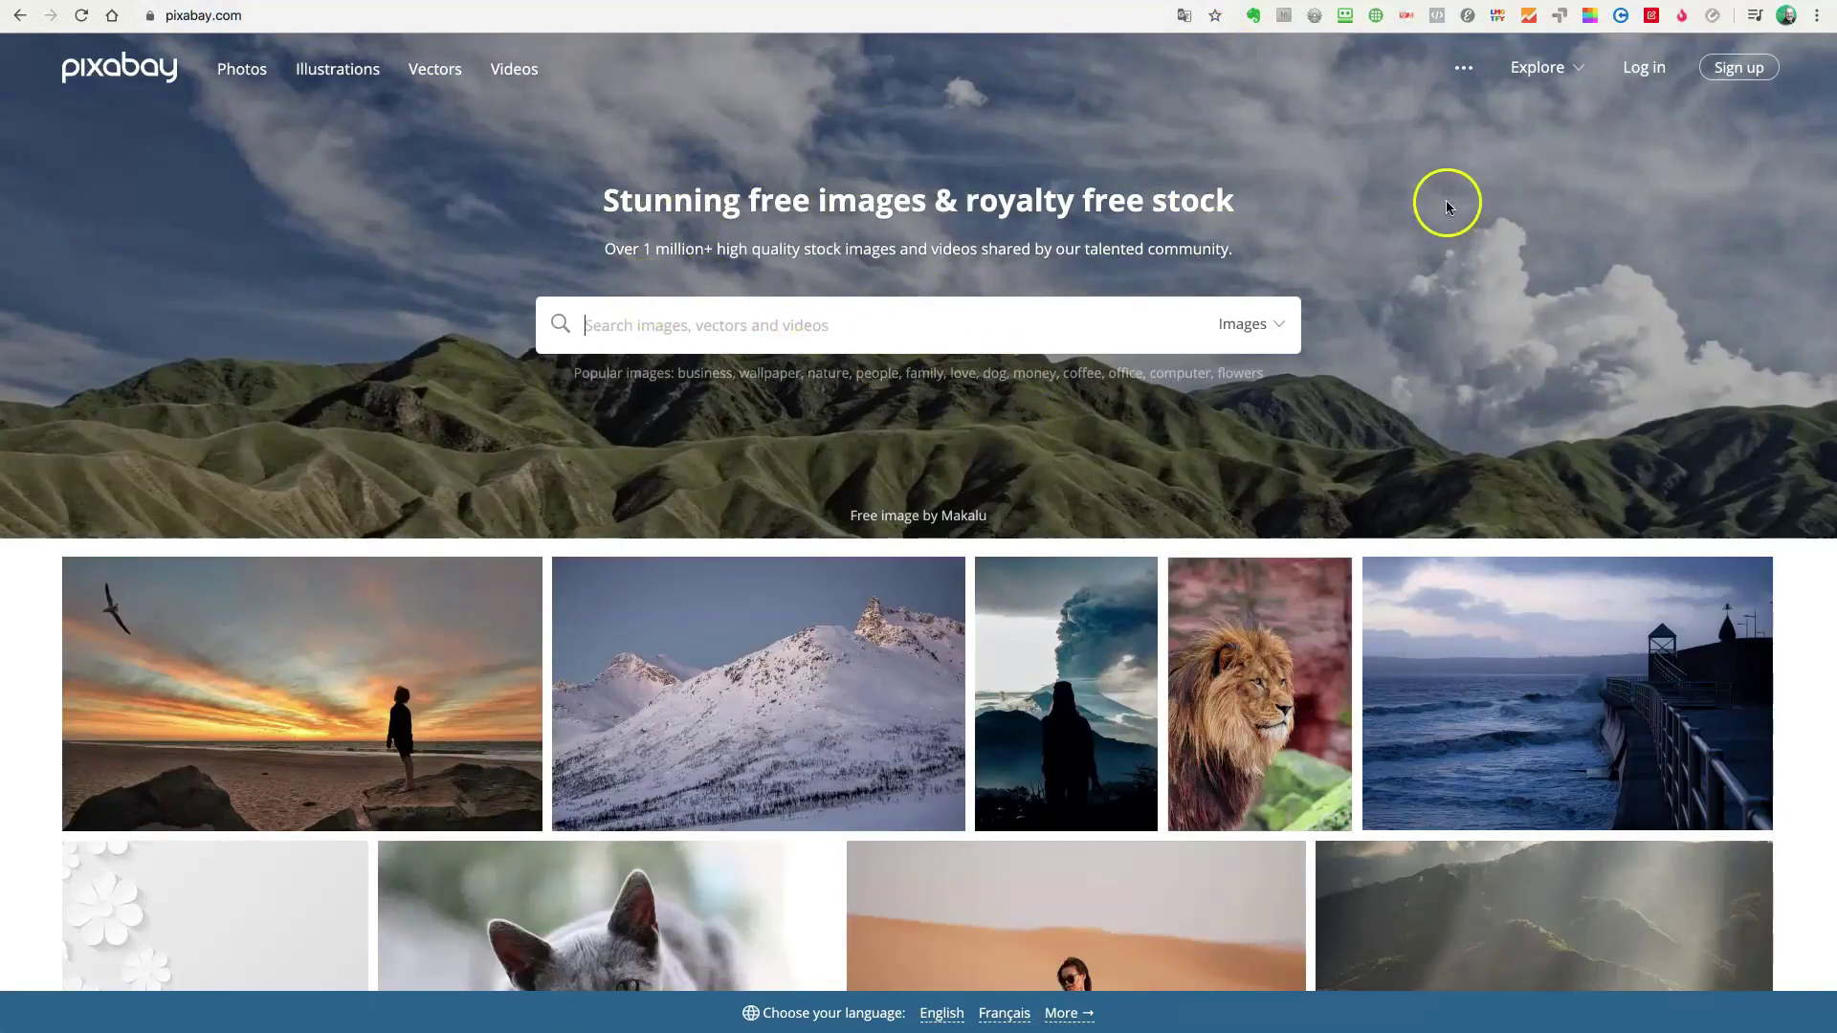
- Search Pixabay's images for "voiture"
scroll(1426, 212, "down", 3)
scroll(1408, 227, "up", 3)
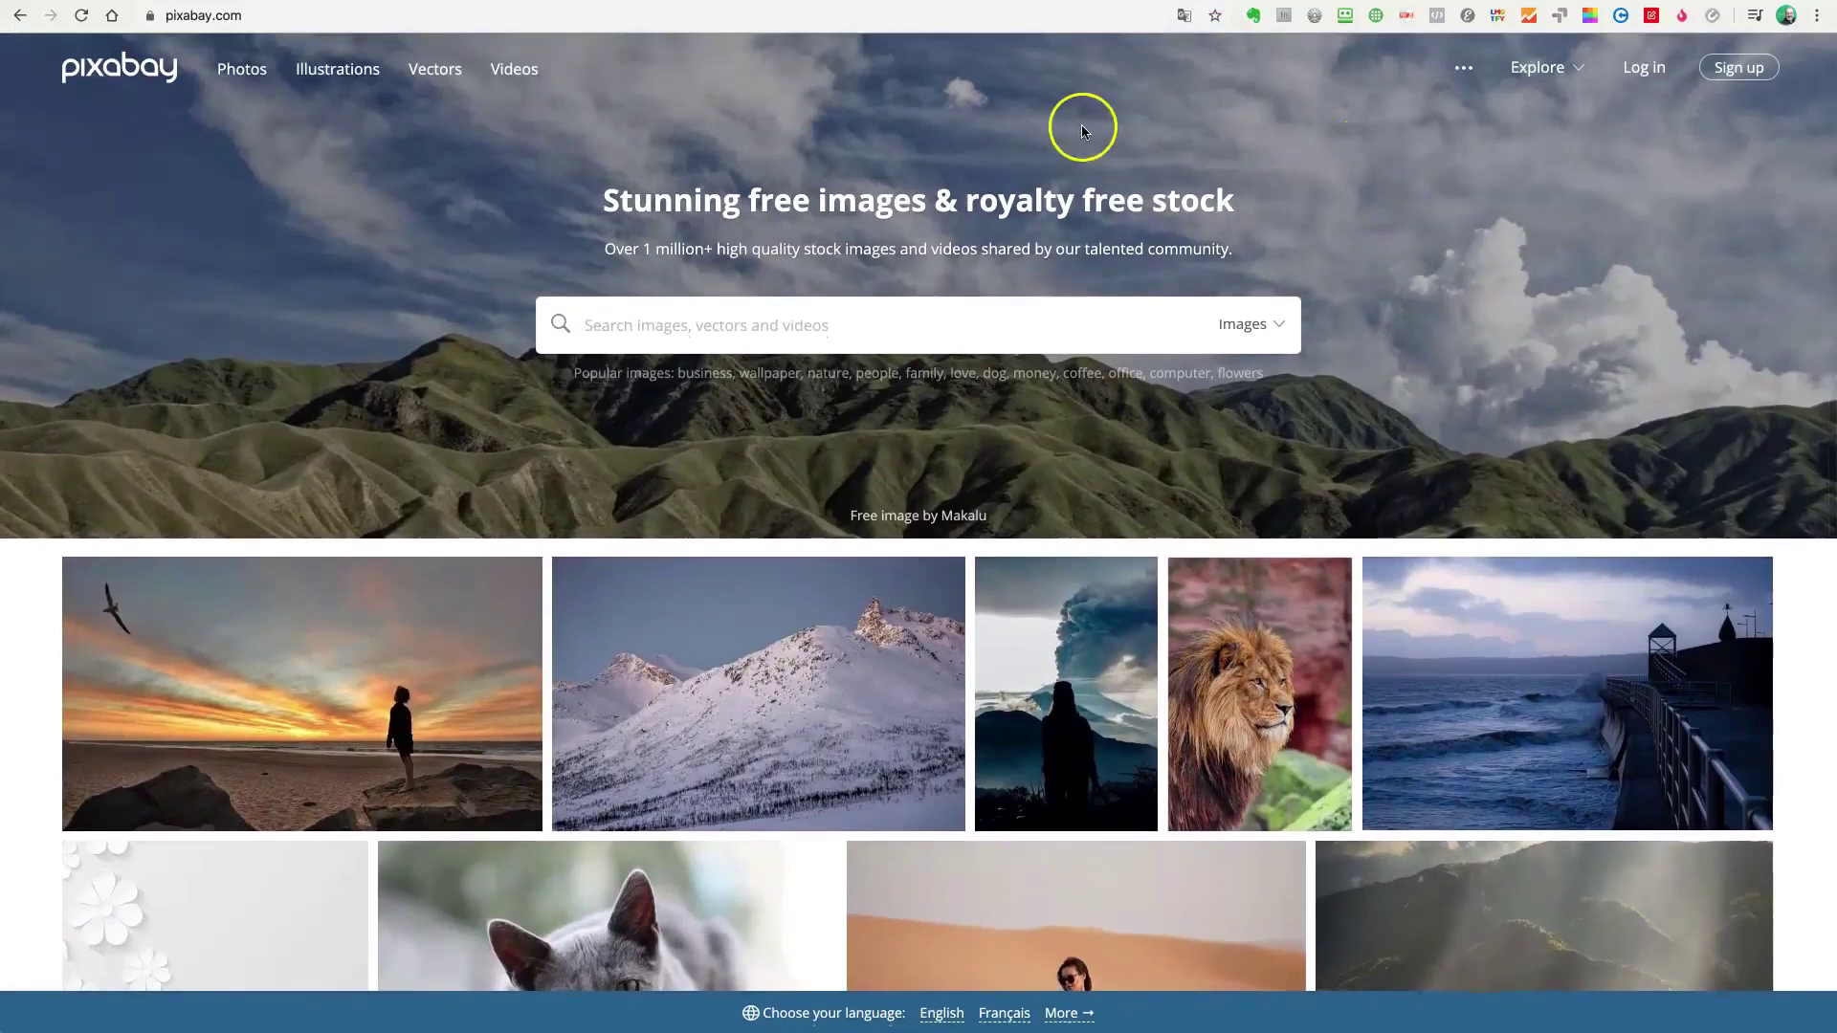
left_click(783, 320)
type("voiture")
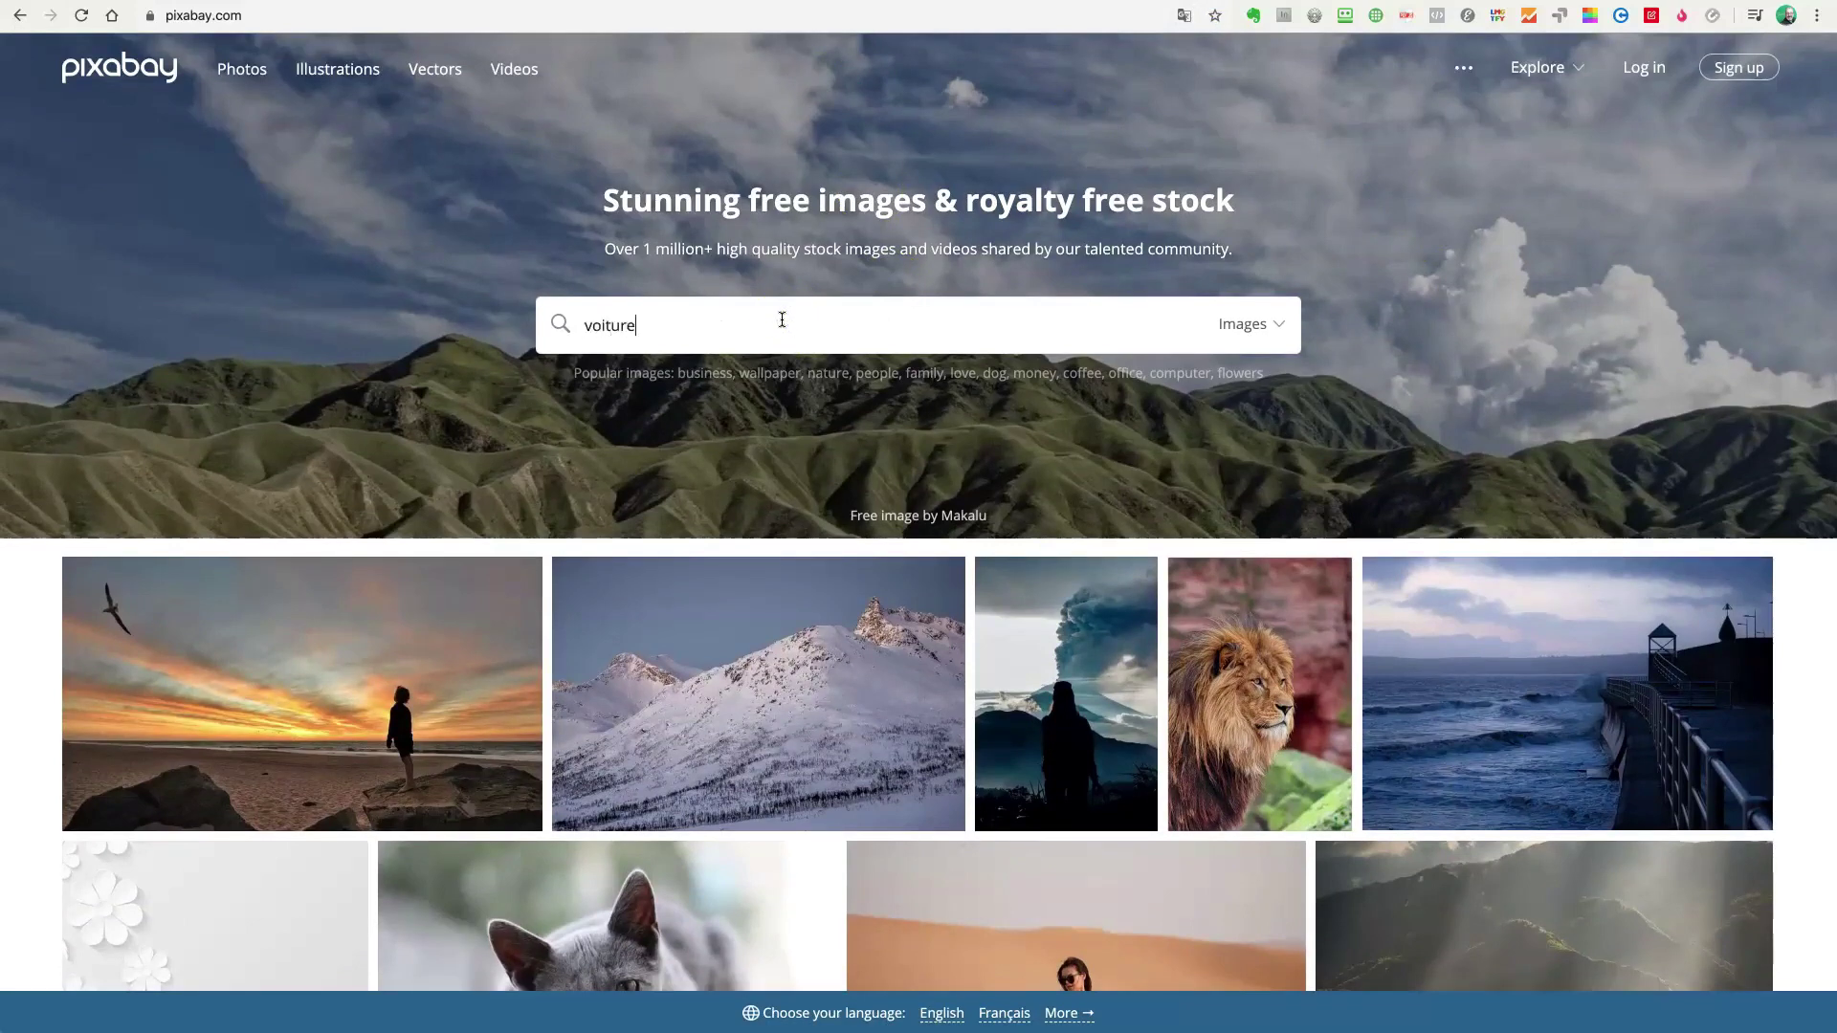
key("Return")
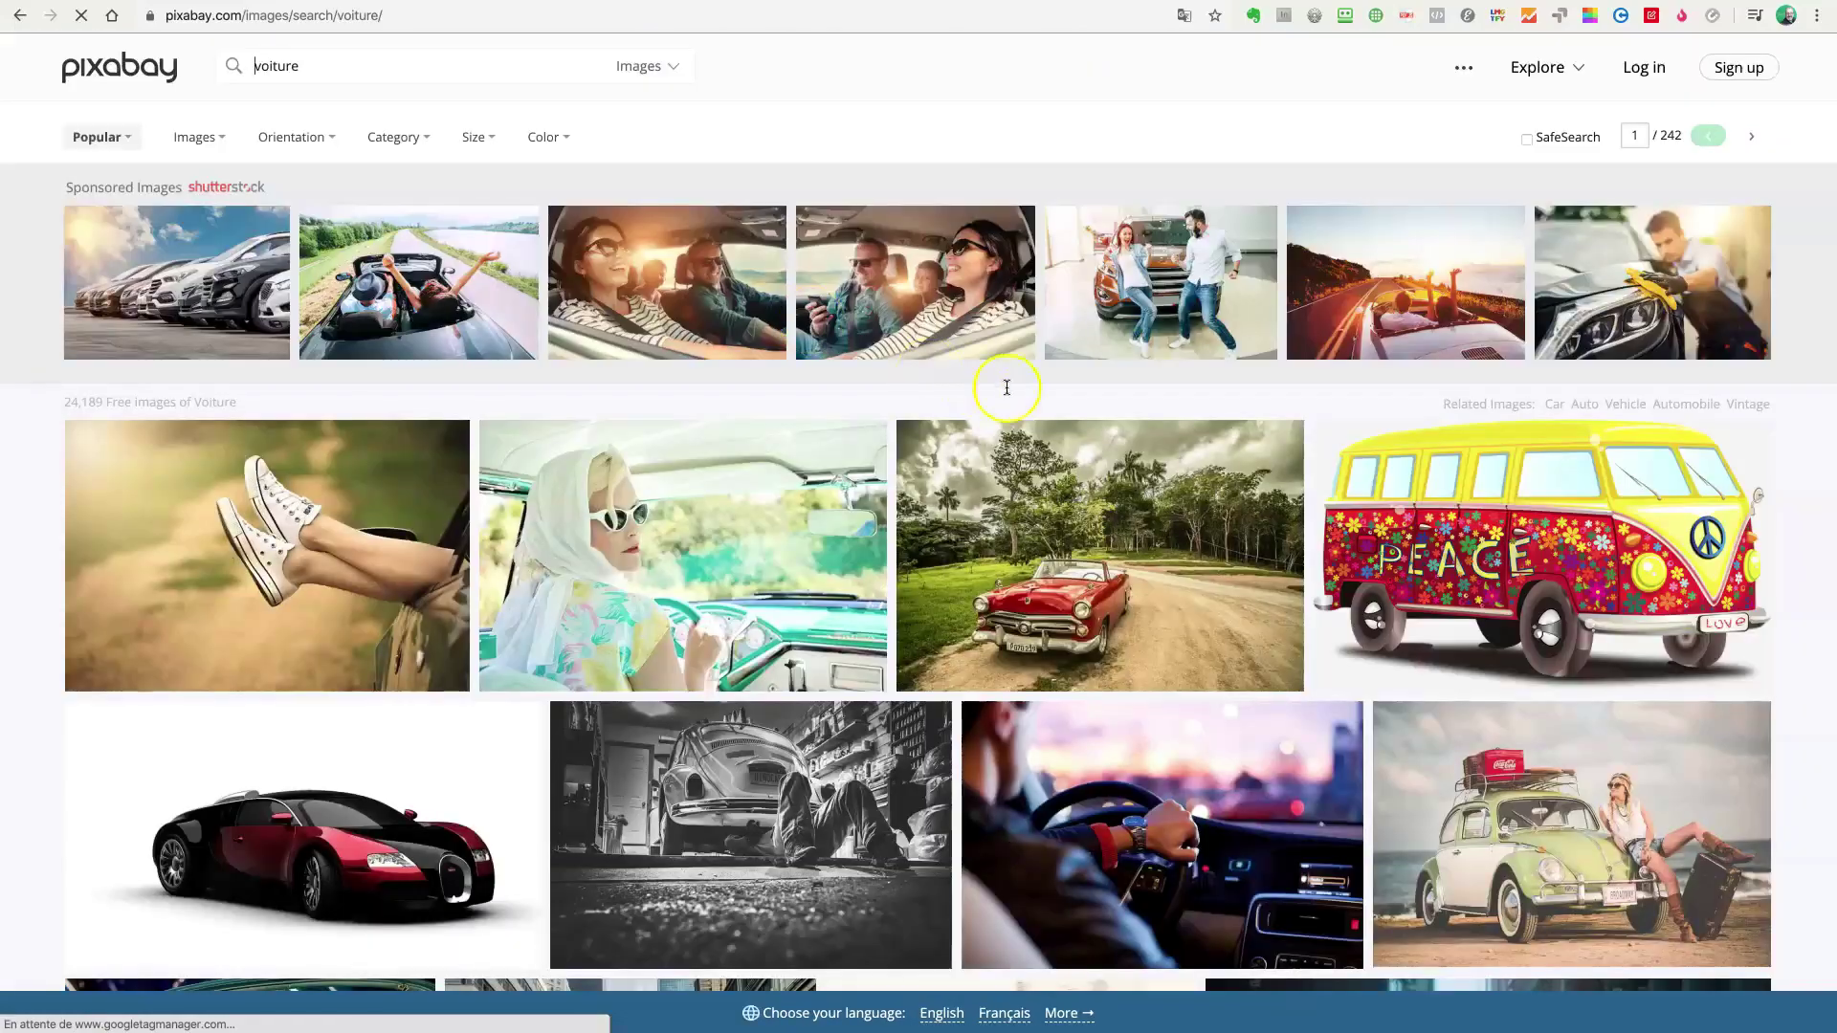
- Browse the car images and open the photo of the red vintage convertible on a dirt road
scroll(887, 387, "down", 12)
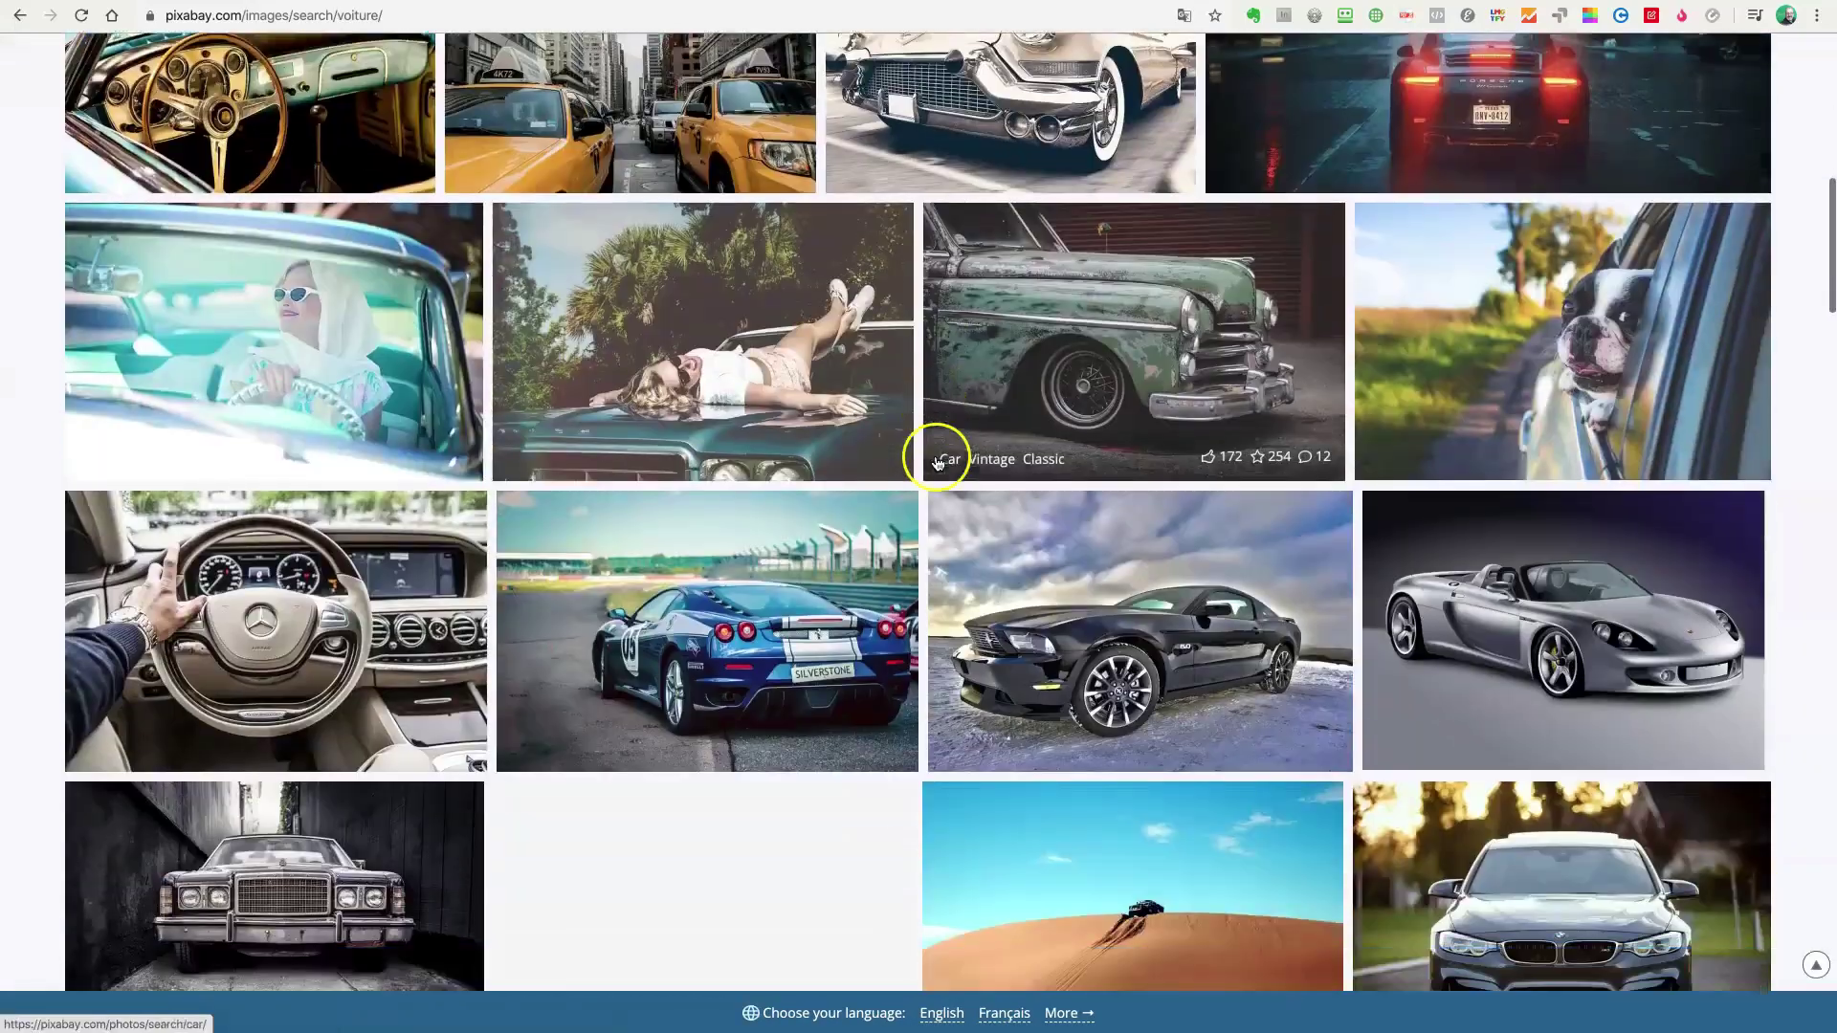
scroll(931, 463, "down", 7)
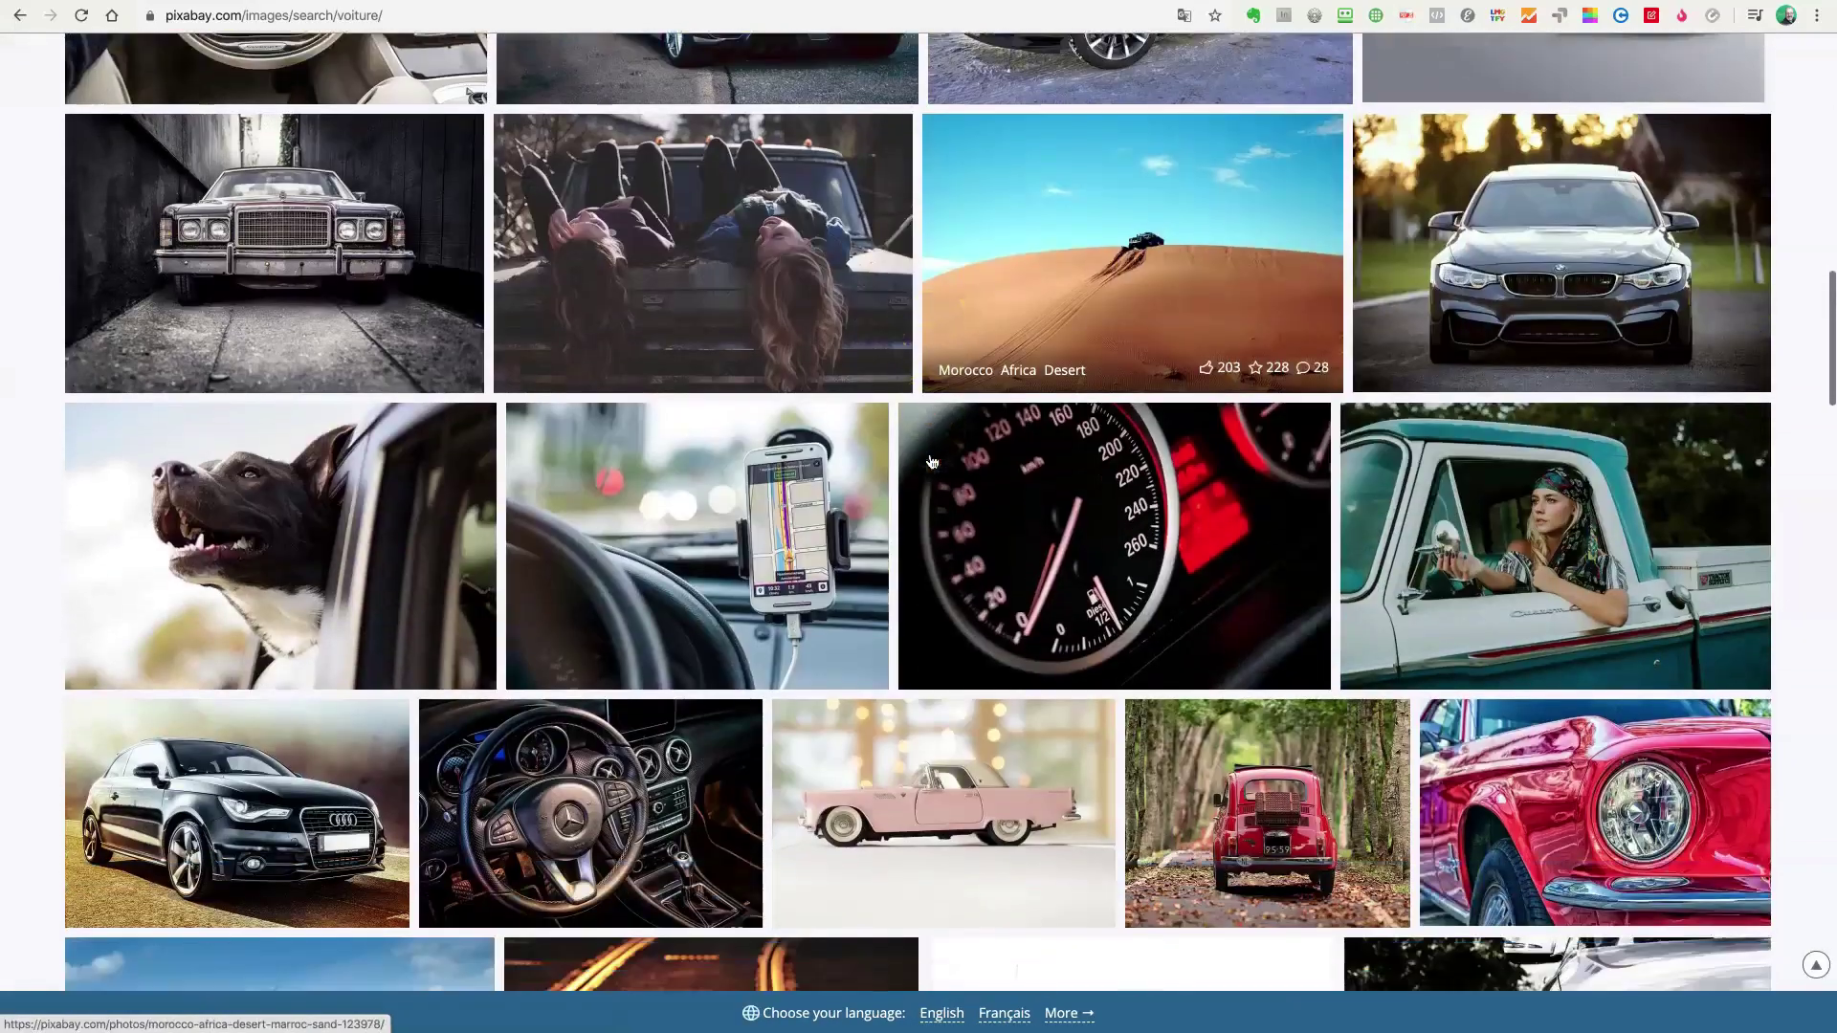
scroll(931, 463, "down", 3)
scroll(971, 455, "up", 20)
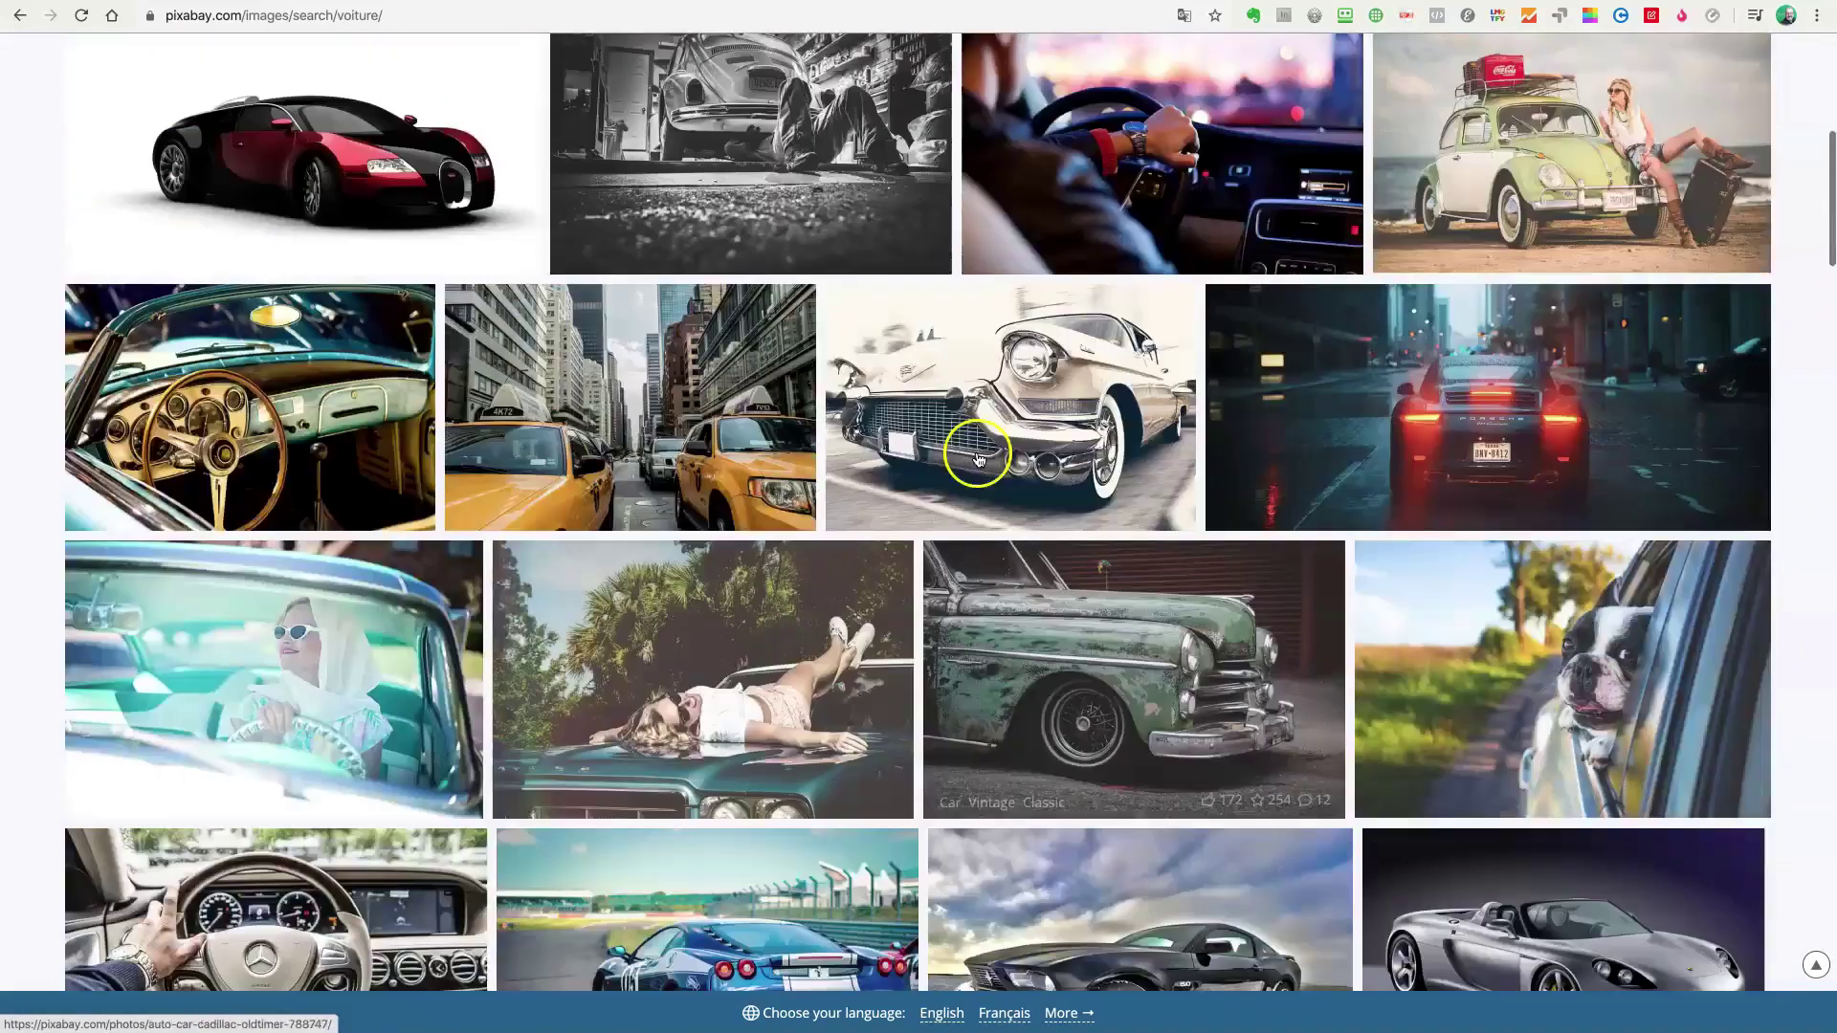
scroll(978, 458, "up", 1)
left_click(1074, 525)
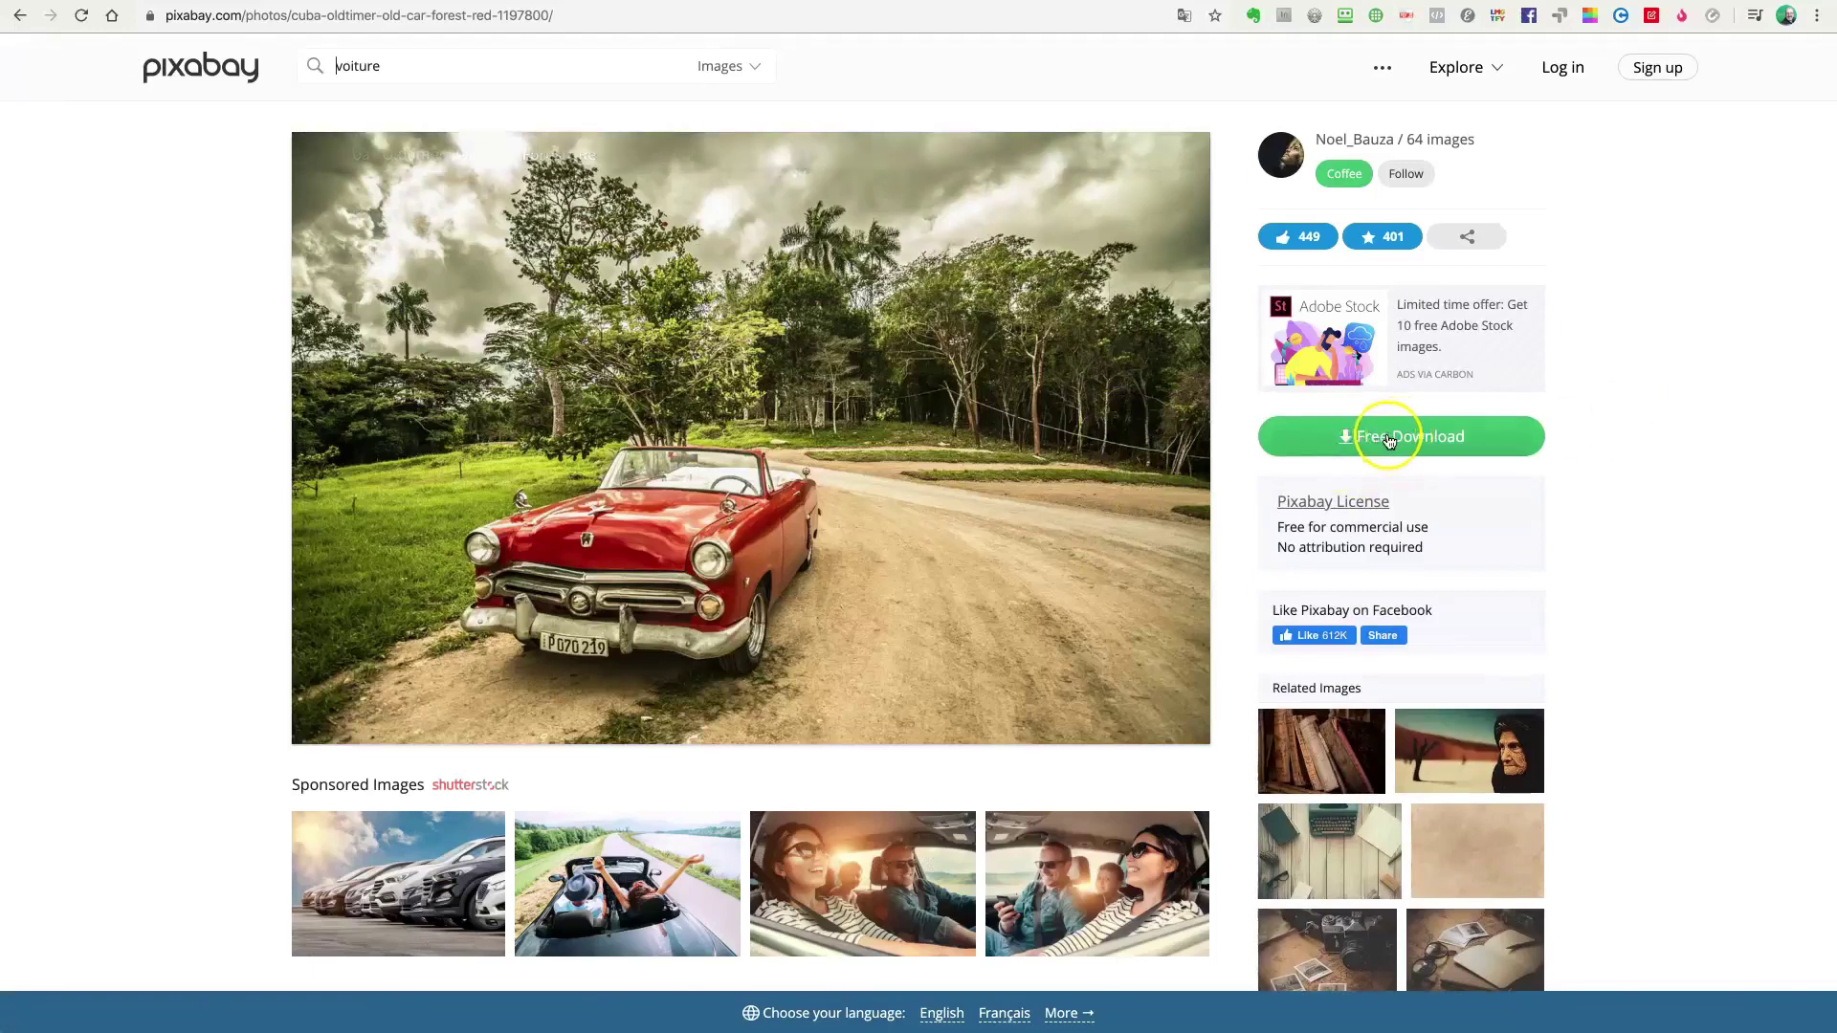
- Compare the photo's download sizes and try to view it at the full 5760×3840 resolution
left_click(1418, 440)
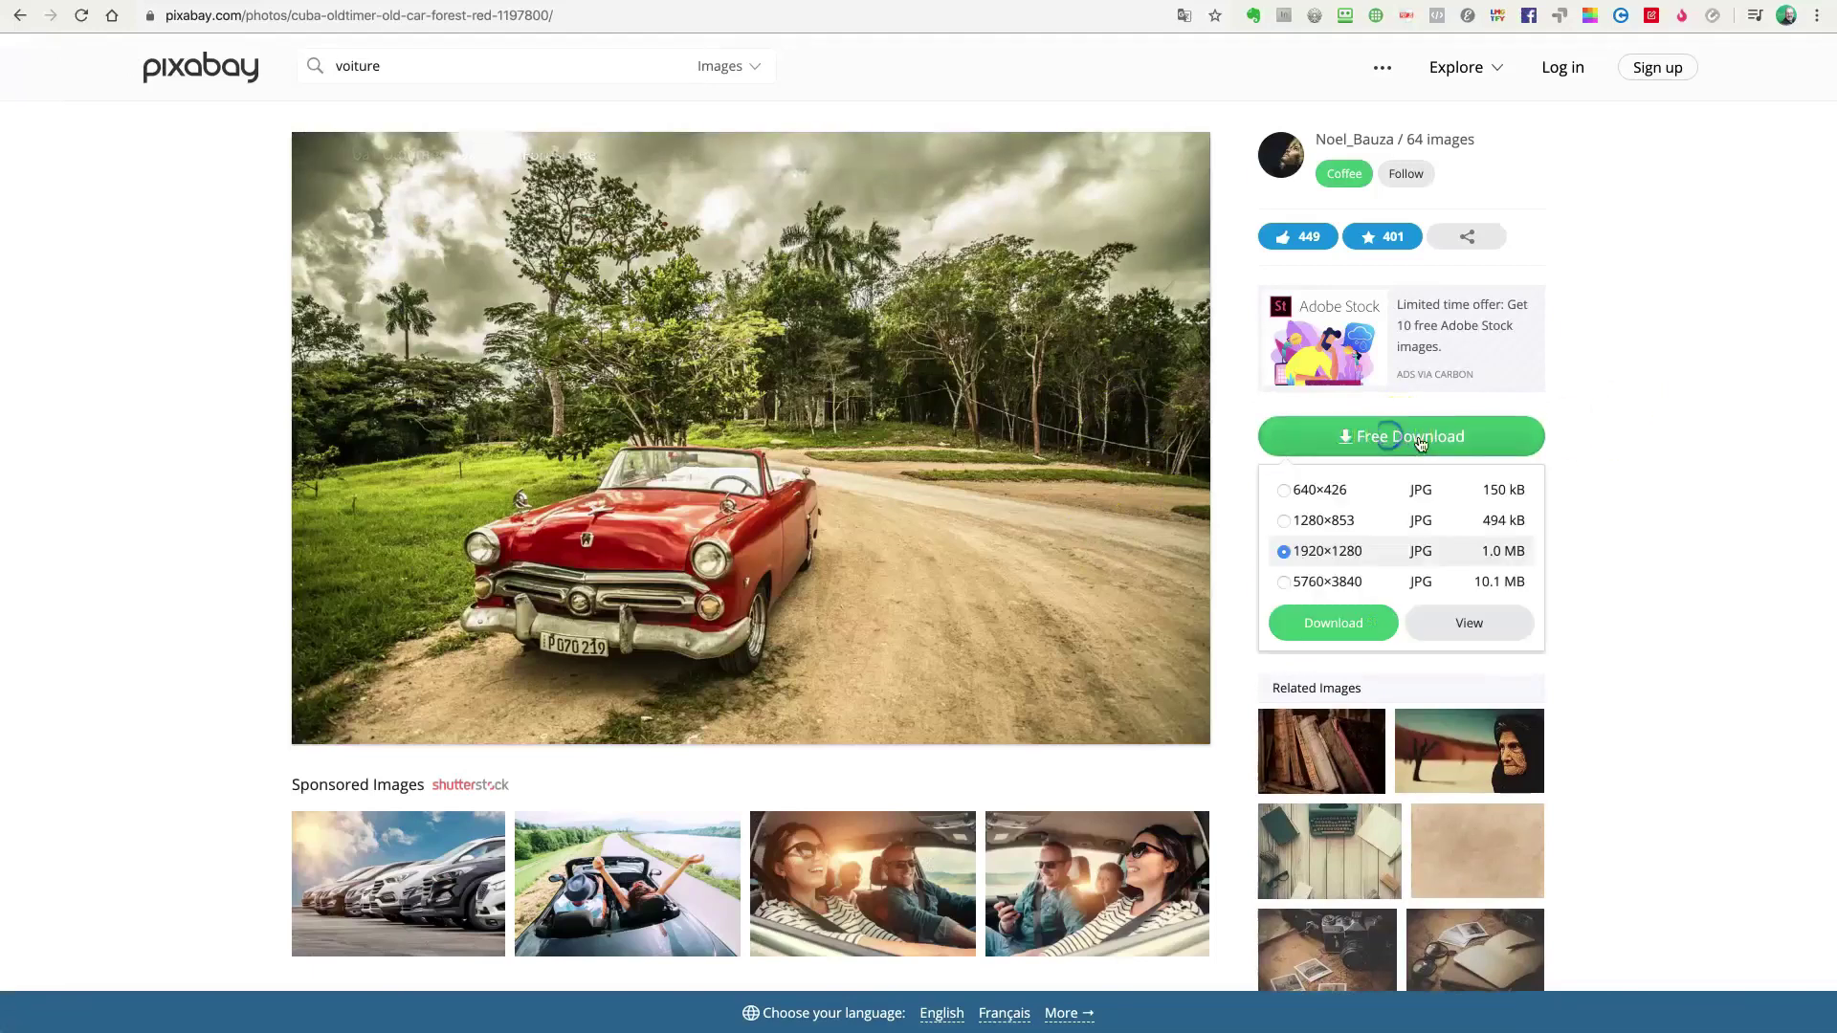
left_click(1283, 491)
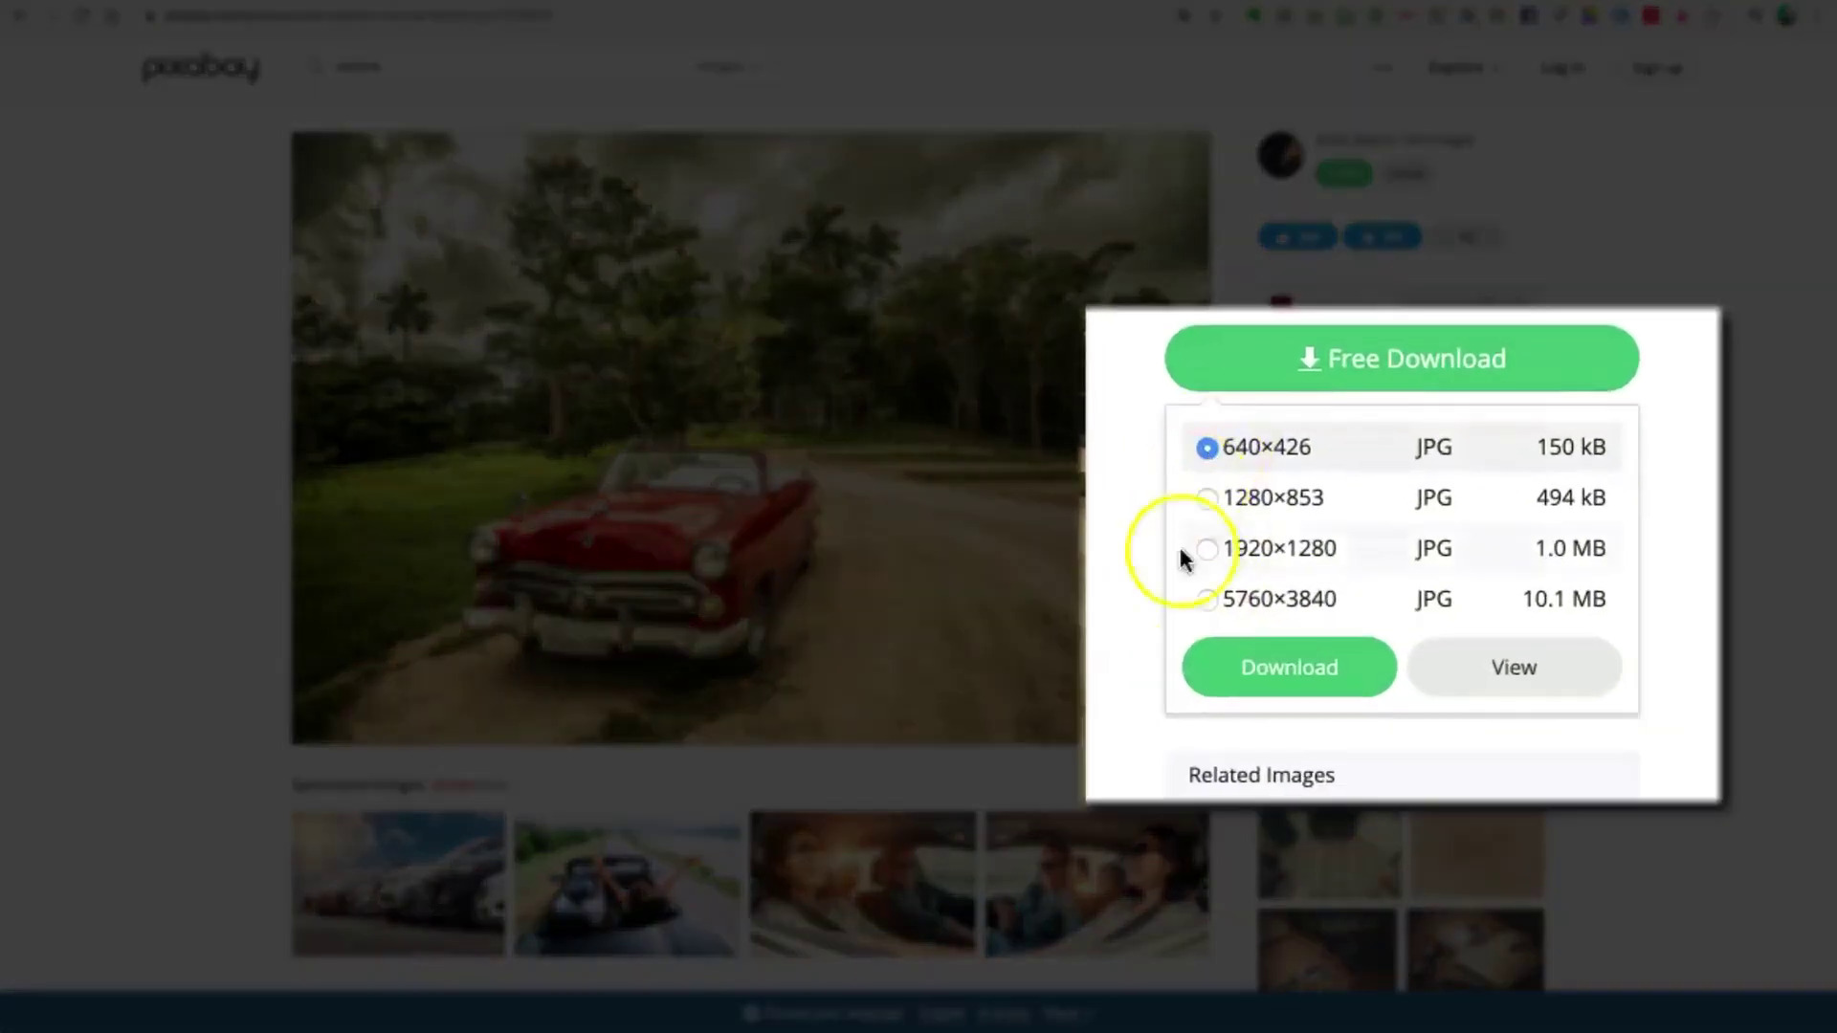
left_click(1203, 599)
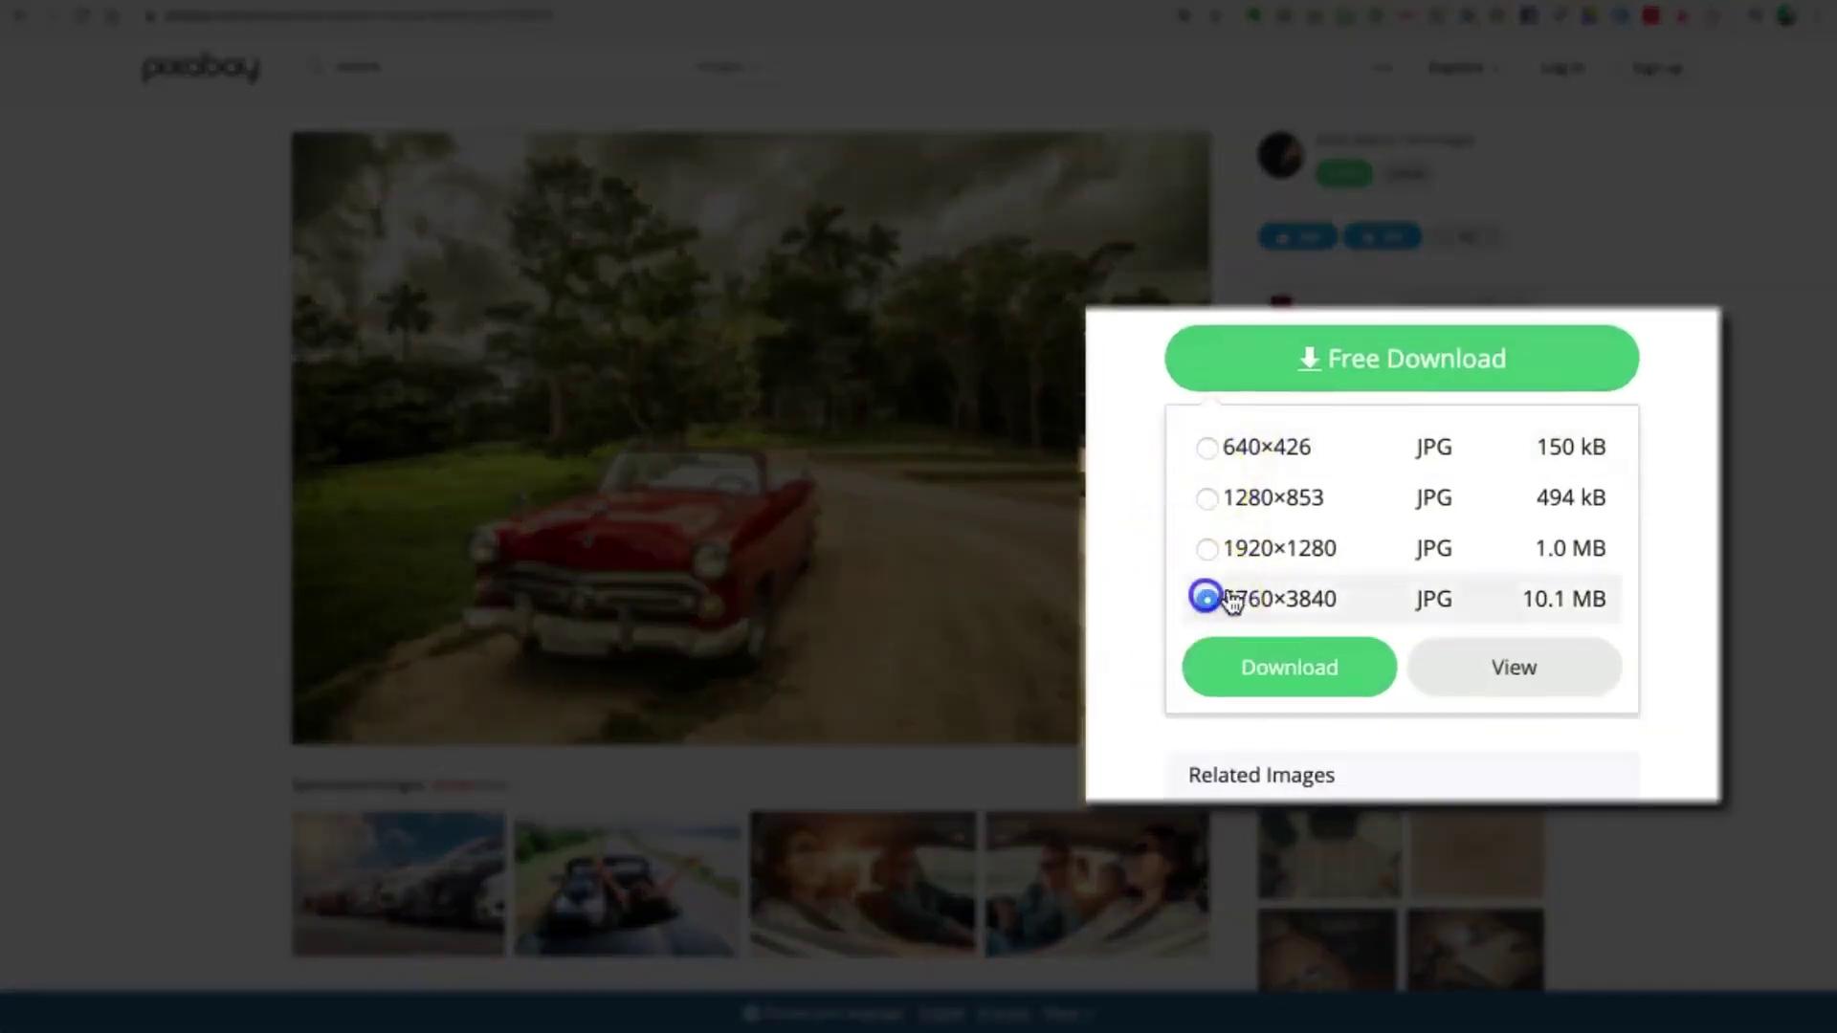
left_click(1215, 570)
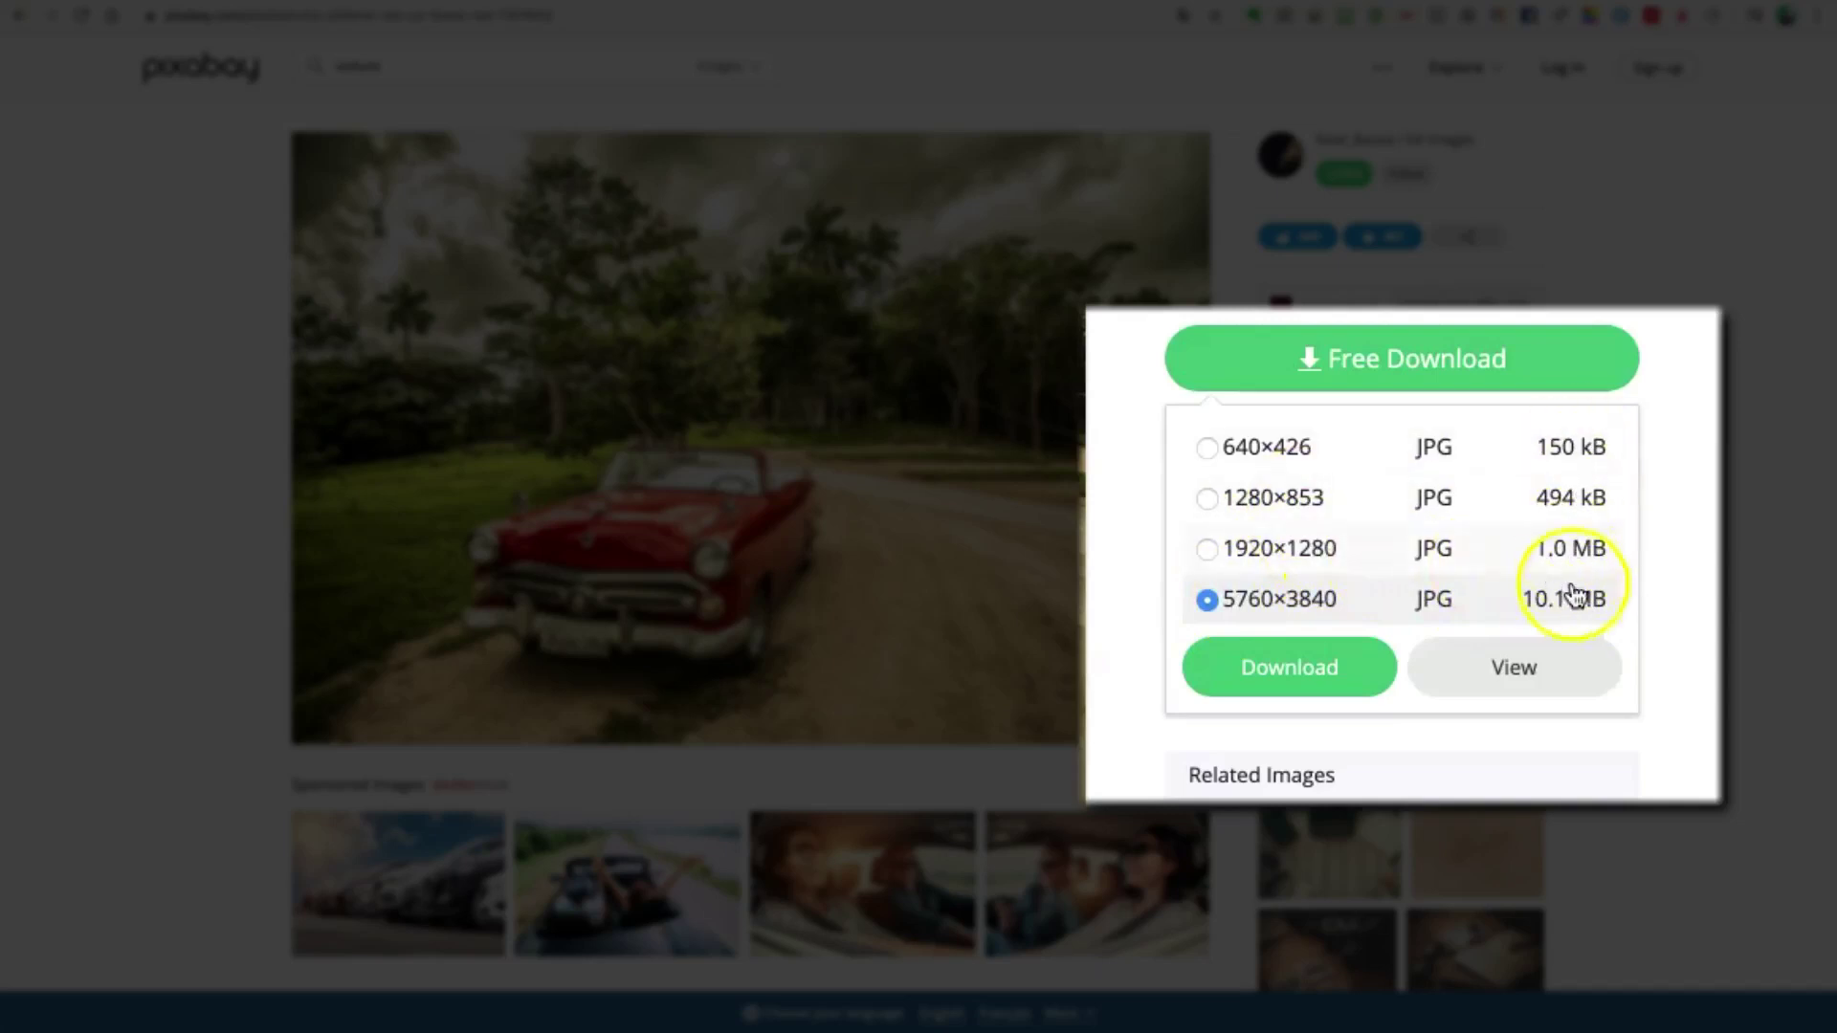
left_click(1207, 447)
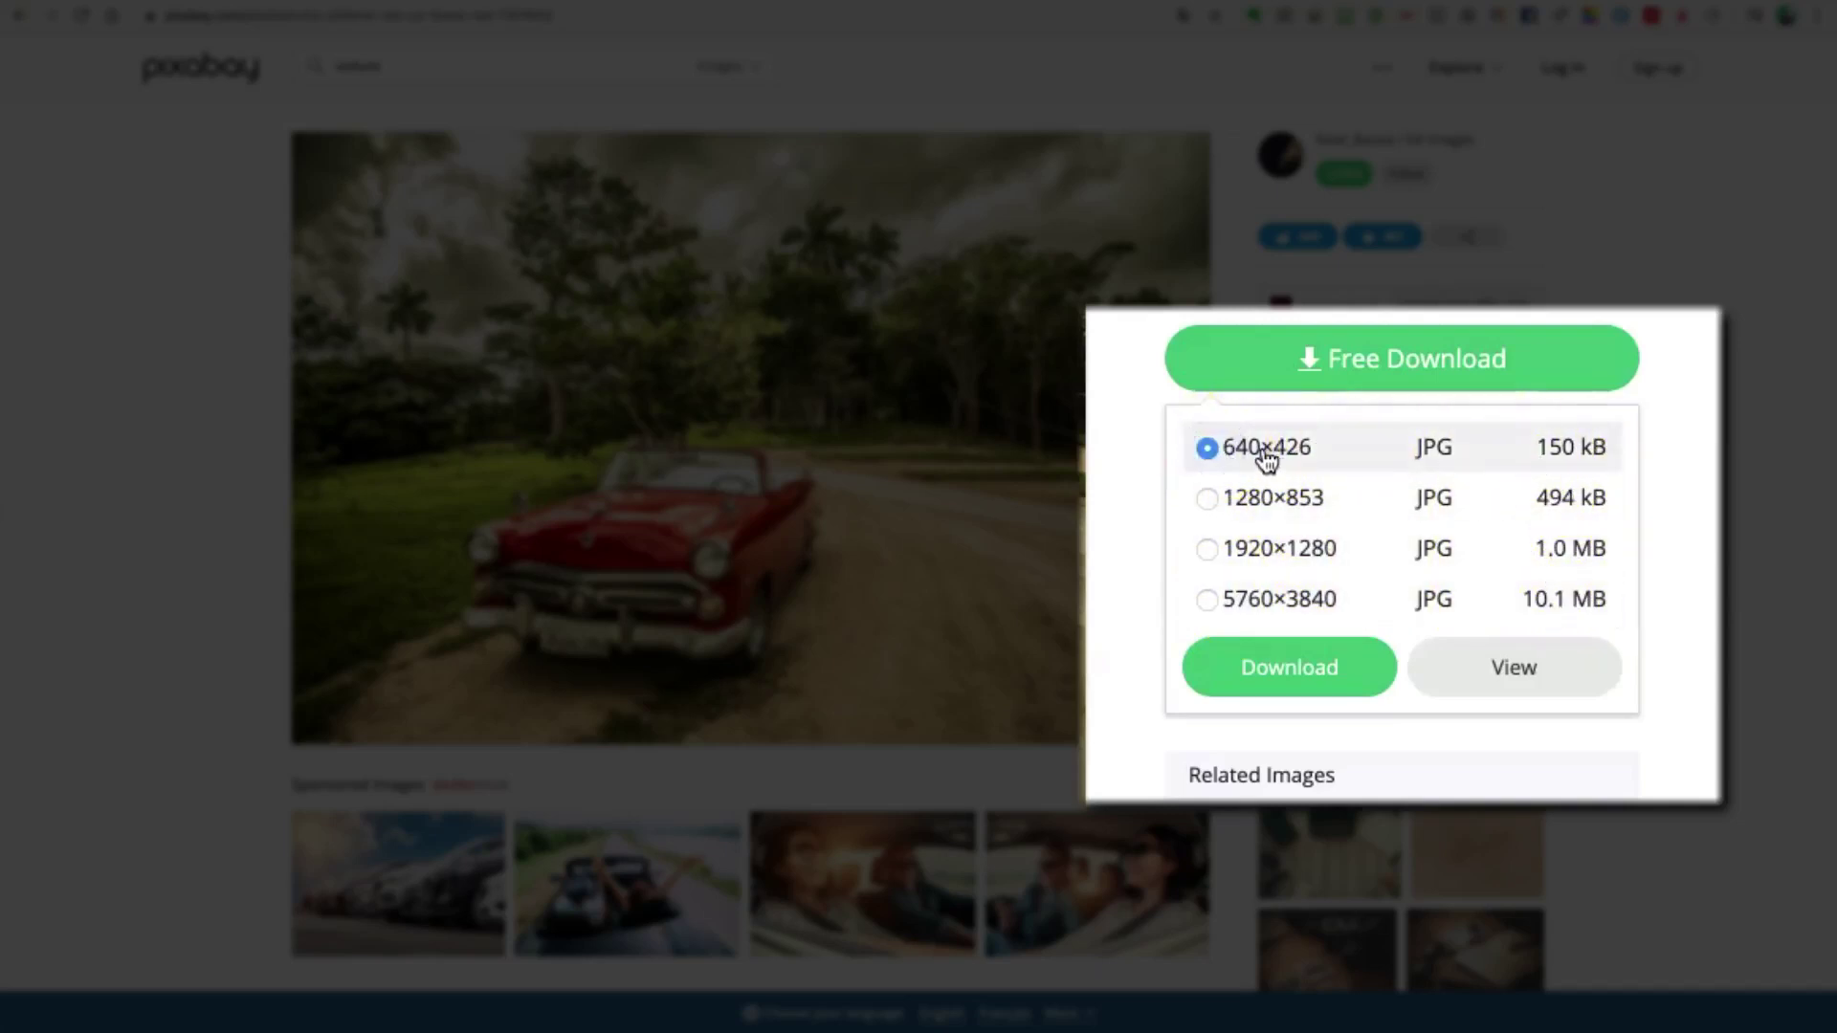
left_click(1208, 599)
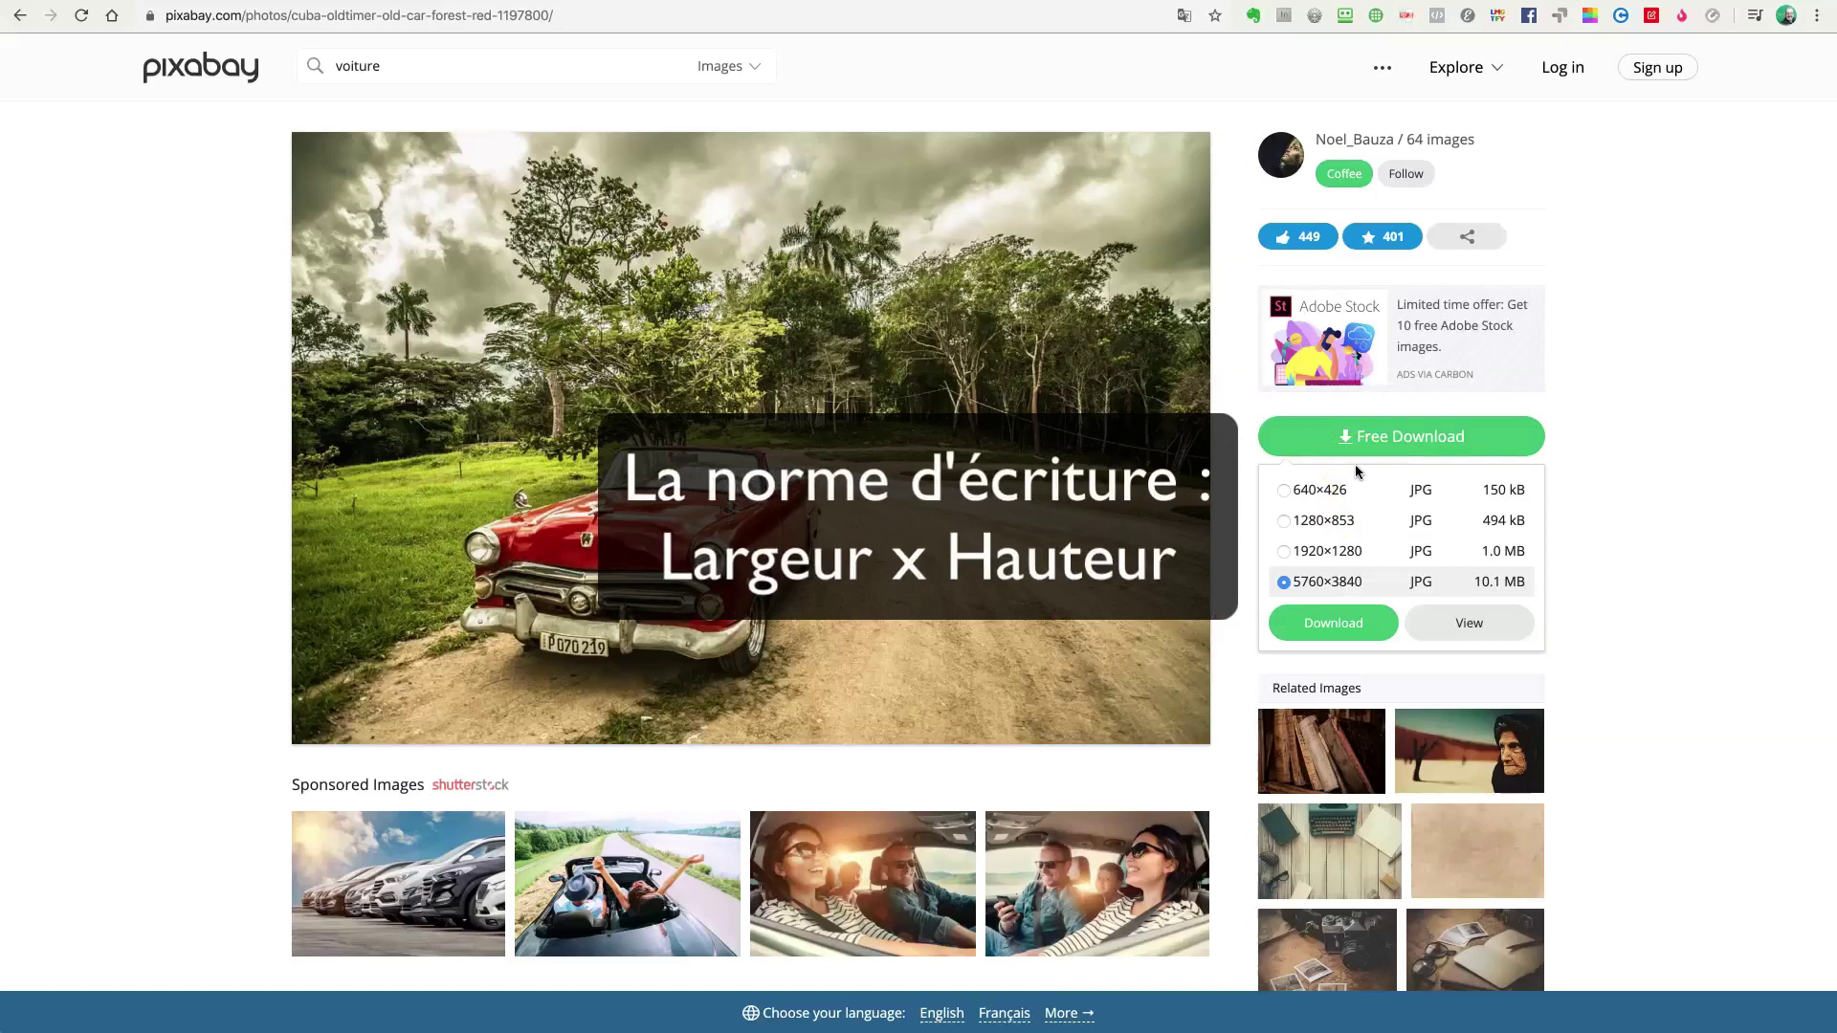
left_click(1322, 586)
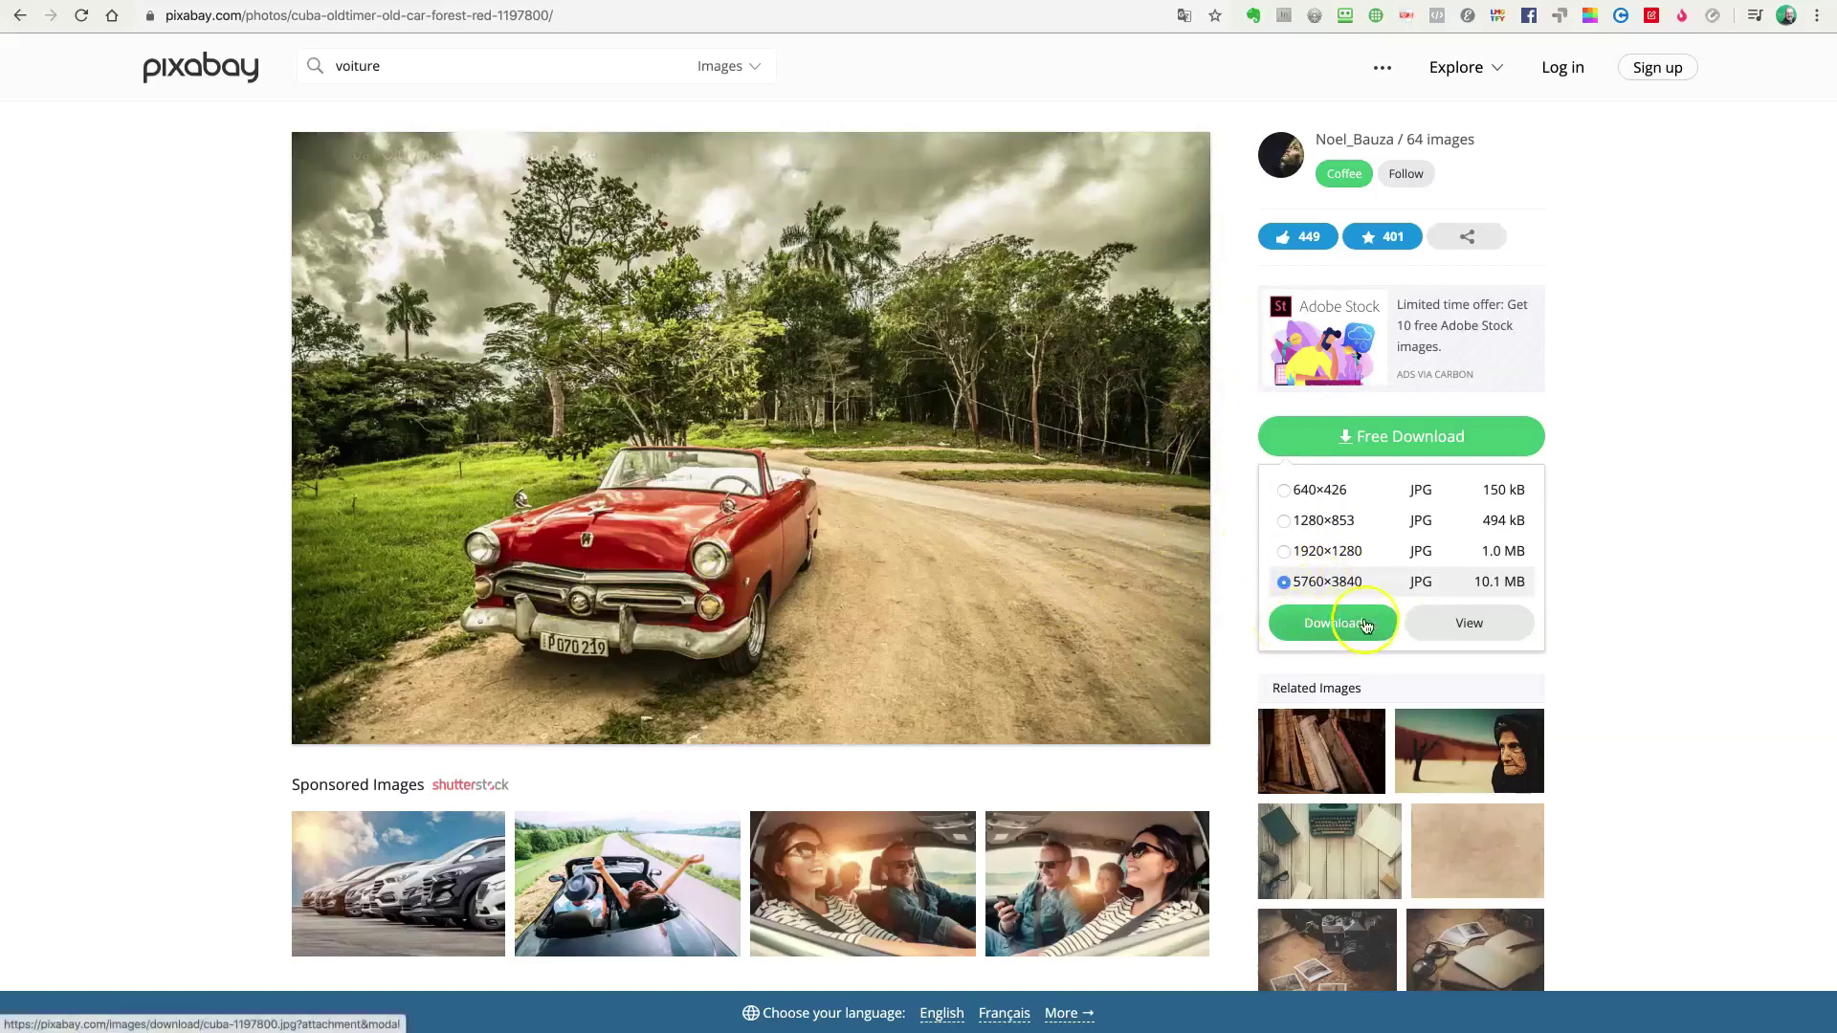
left_click(1470, 623)
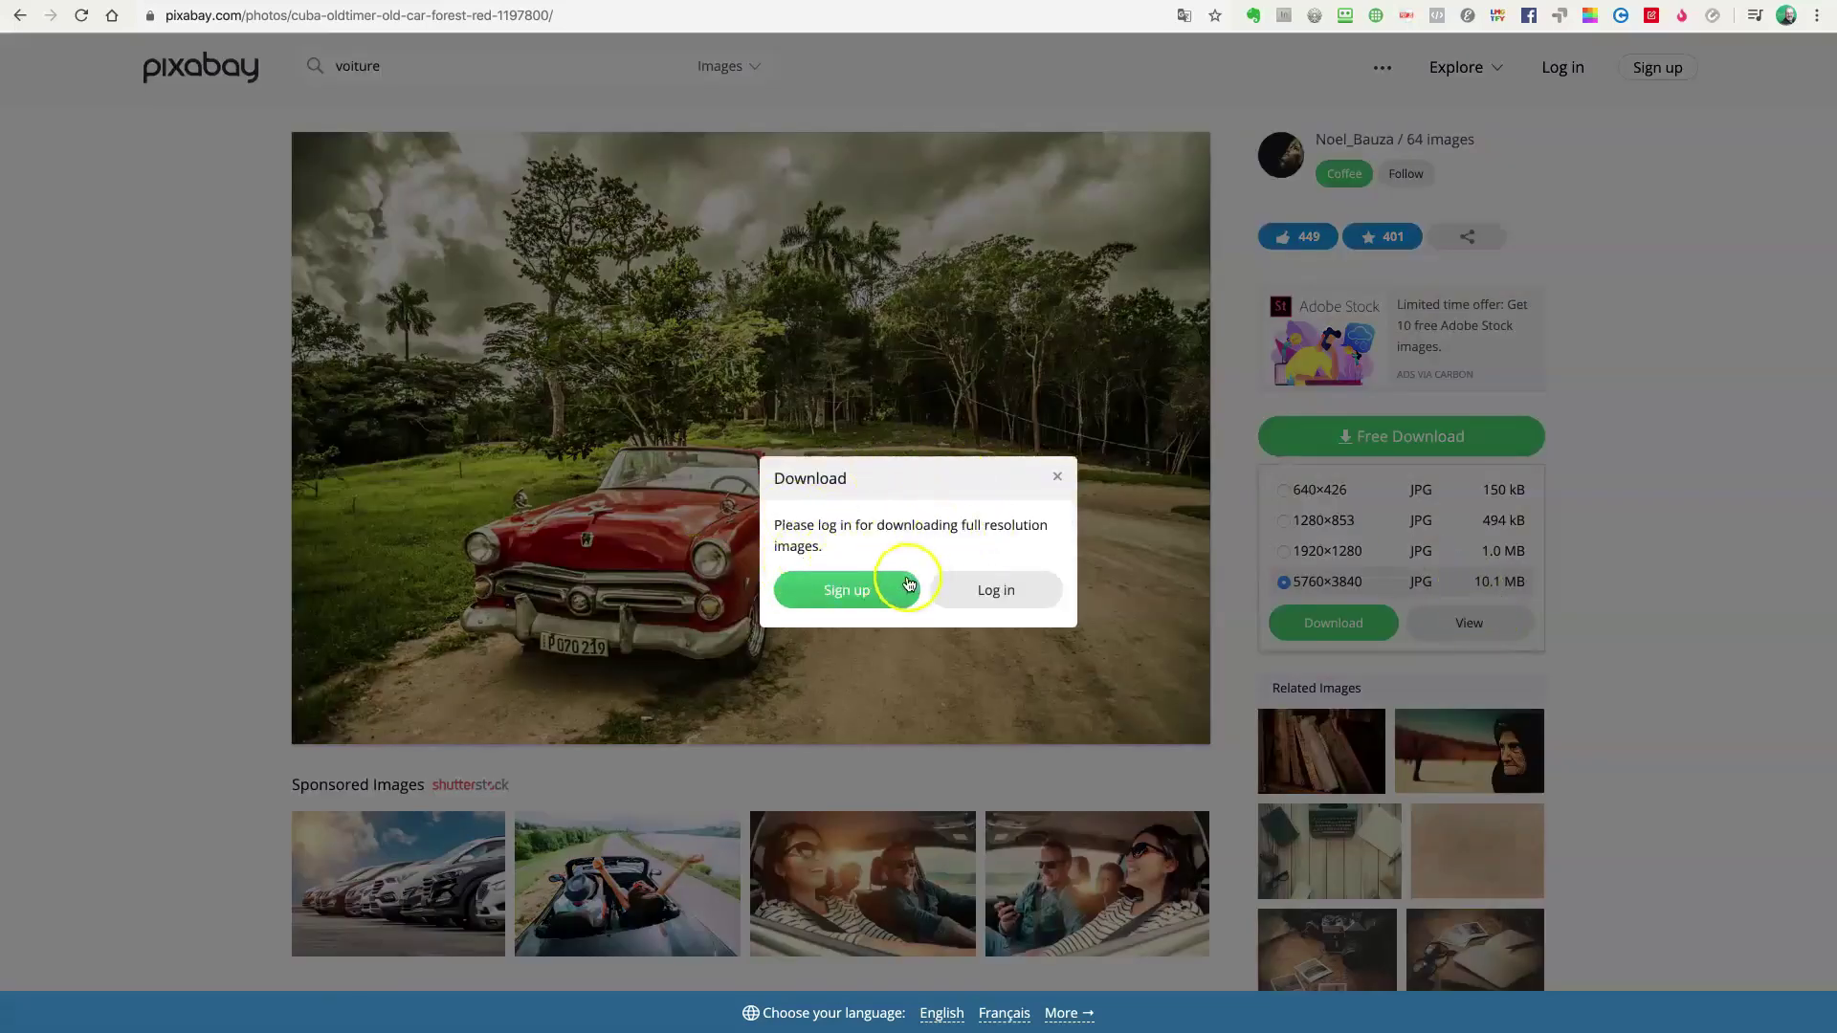
left_click(1060, 479)
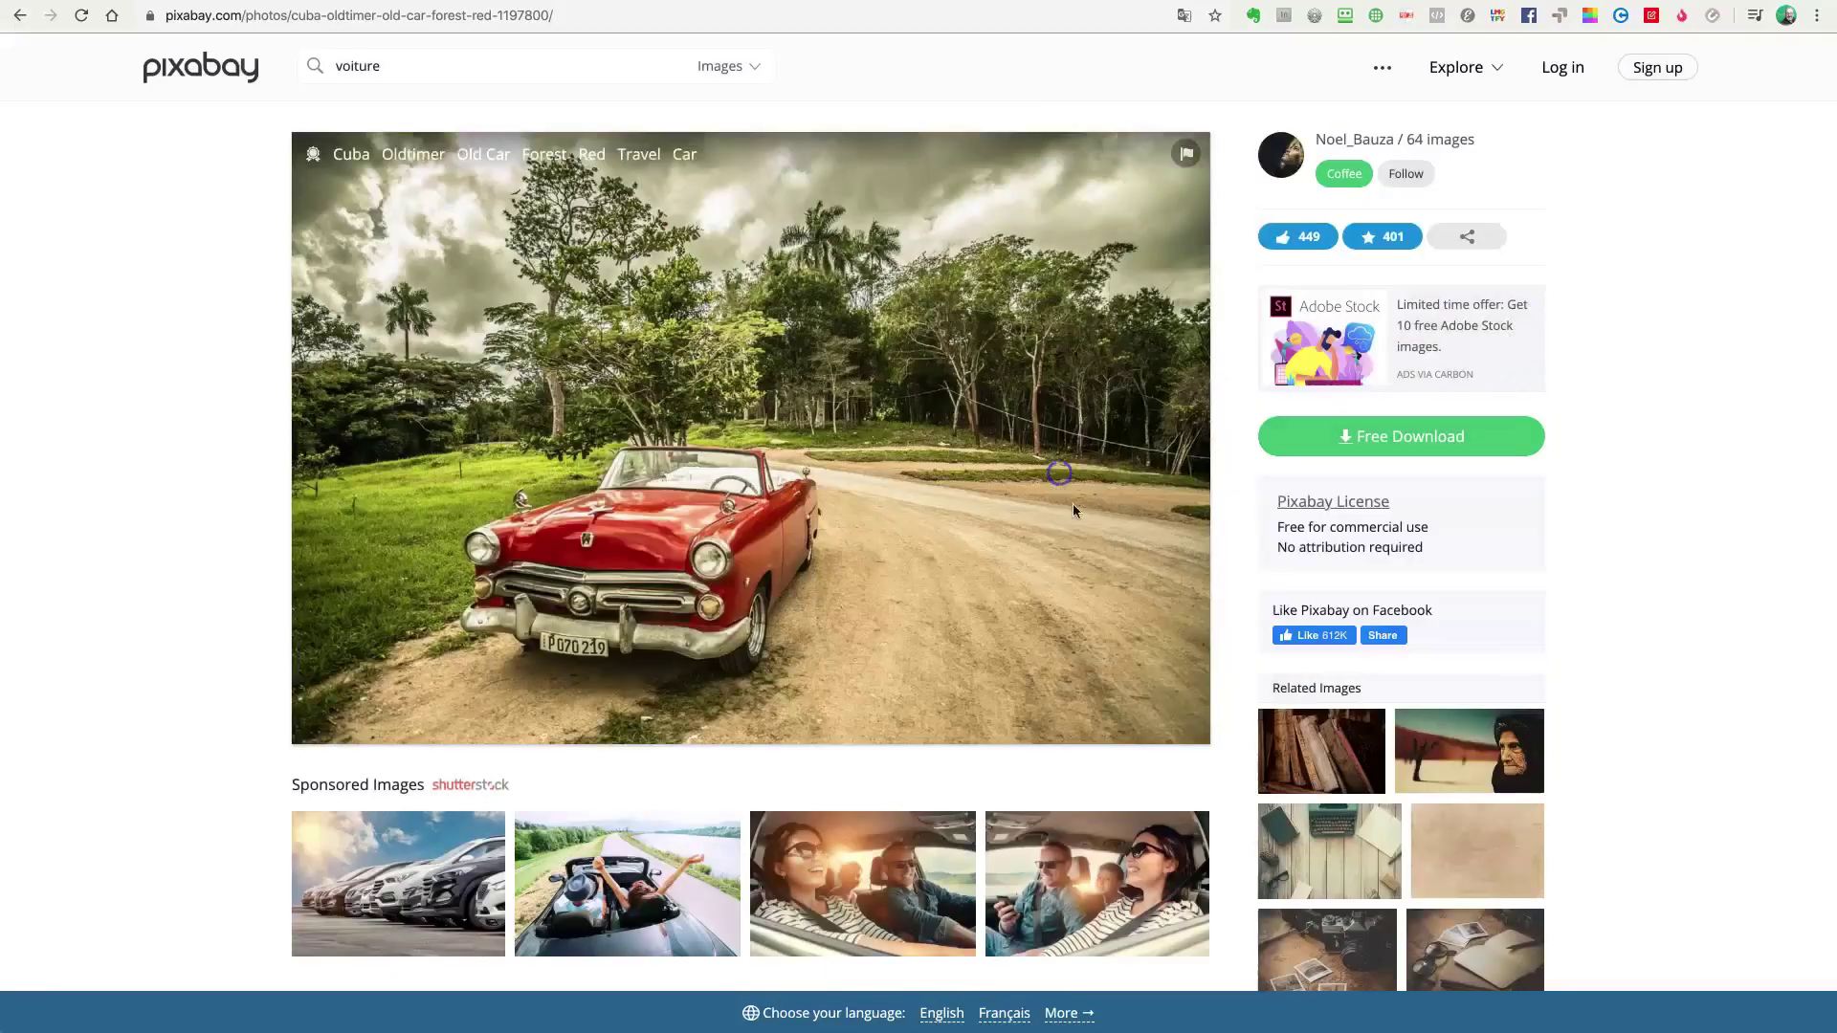
- Display the red car photo as a 1920×1280 JPG in the browser, completing the captcha check
left_click(1385, 438)
left_click(1283, 551)
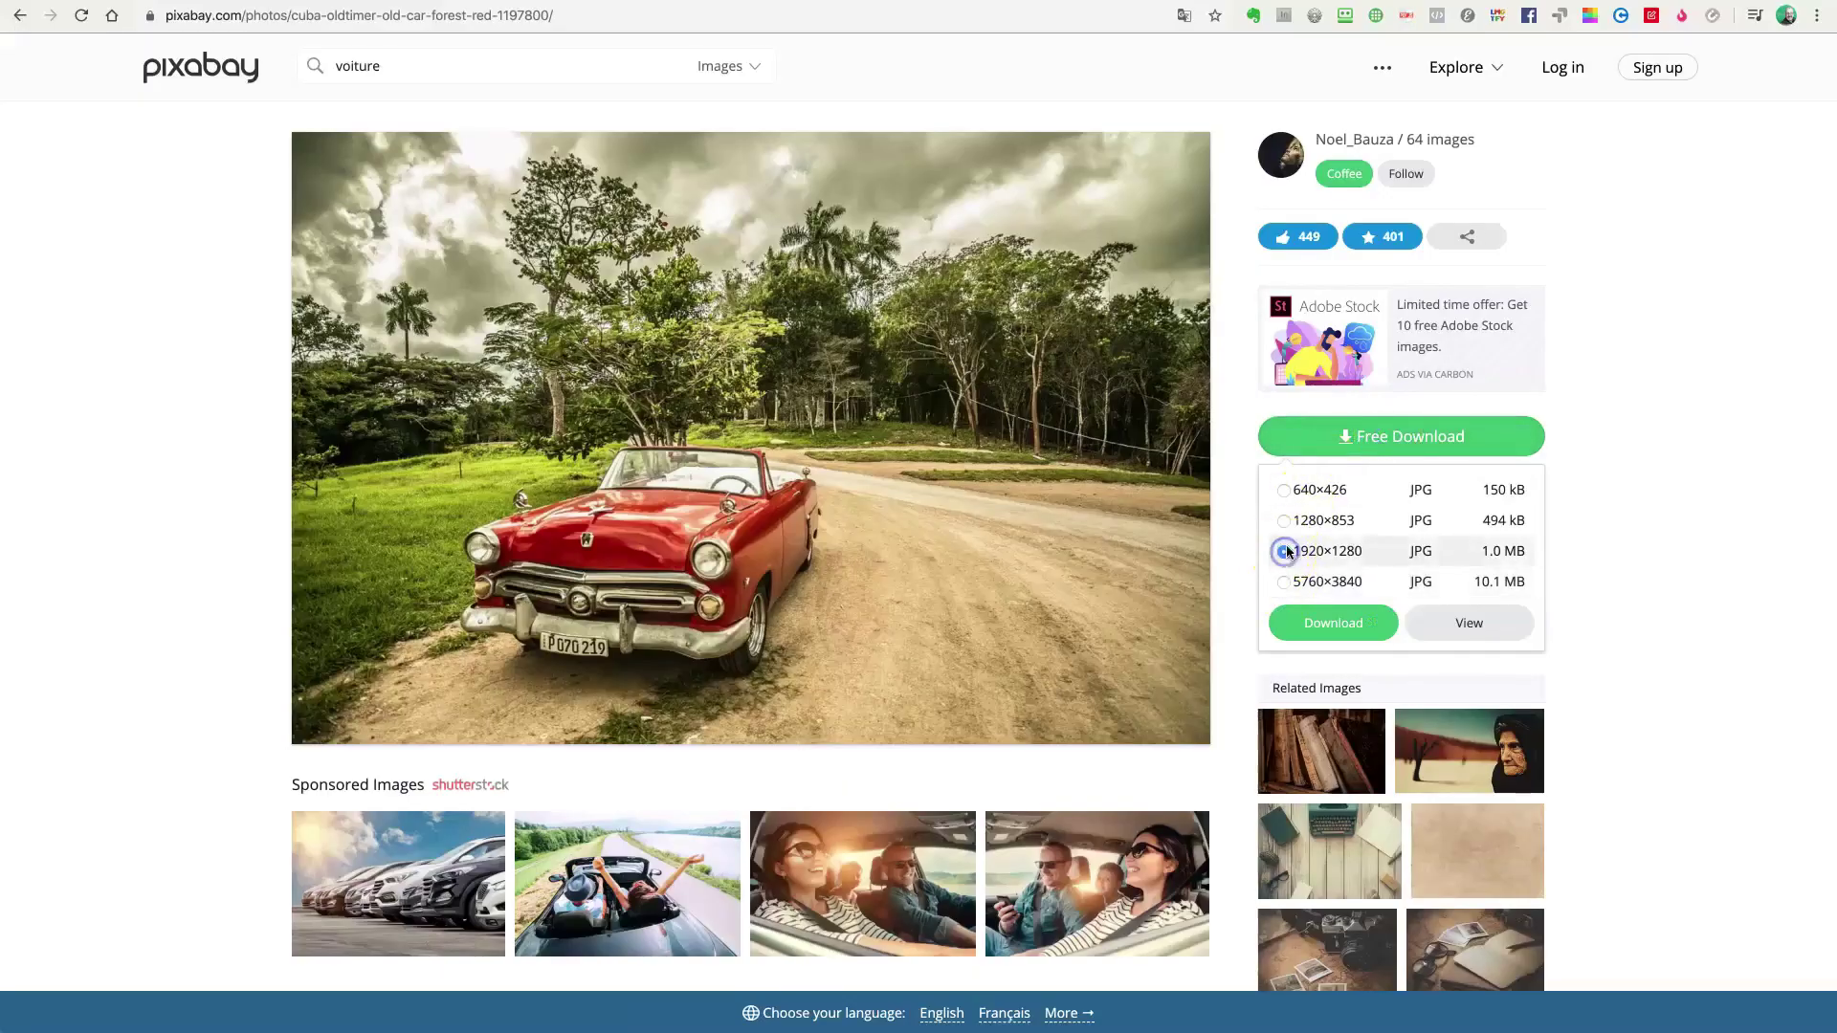
left_click(1470, 624)
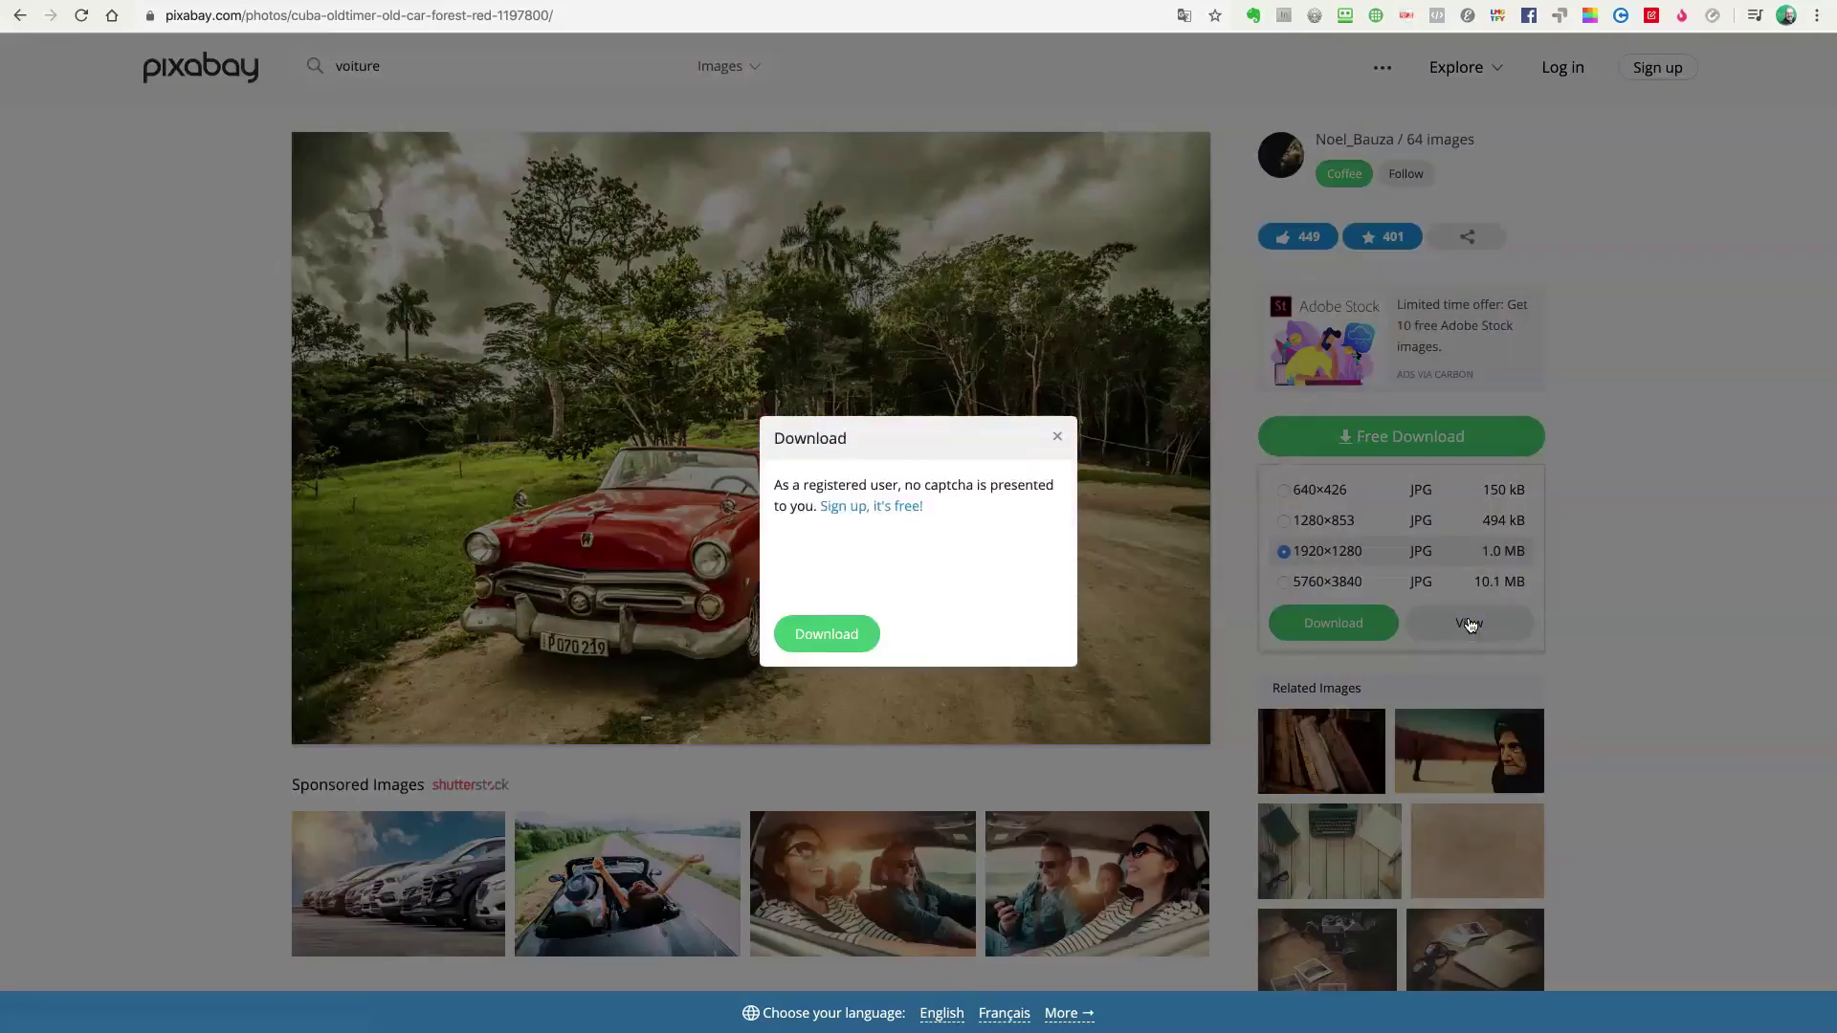
left_click(800, 562)
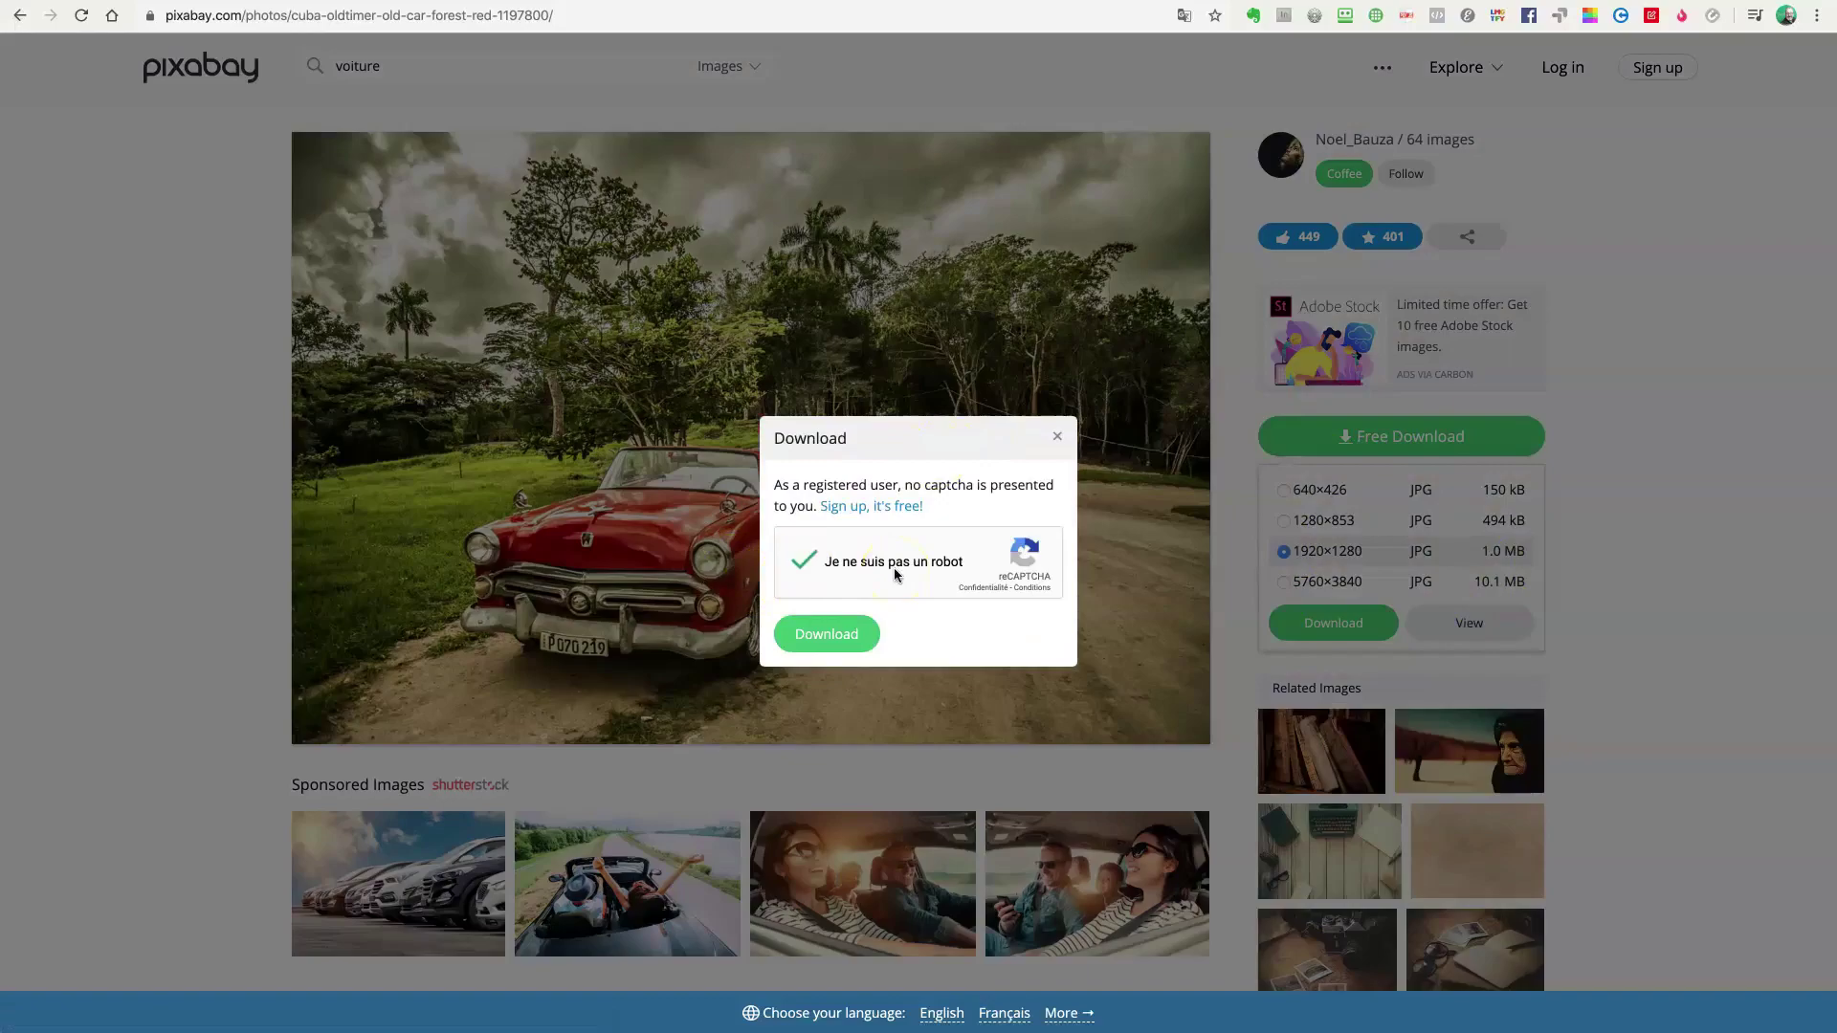
left_click(825, 634)
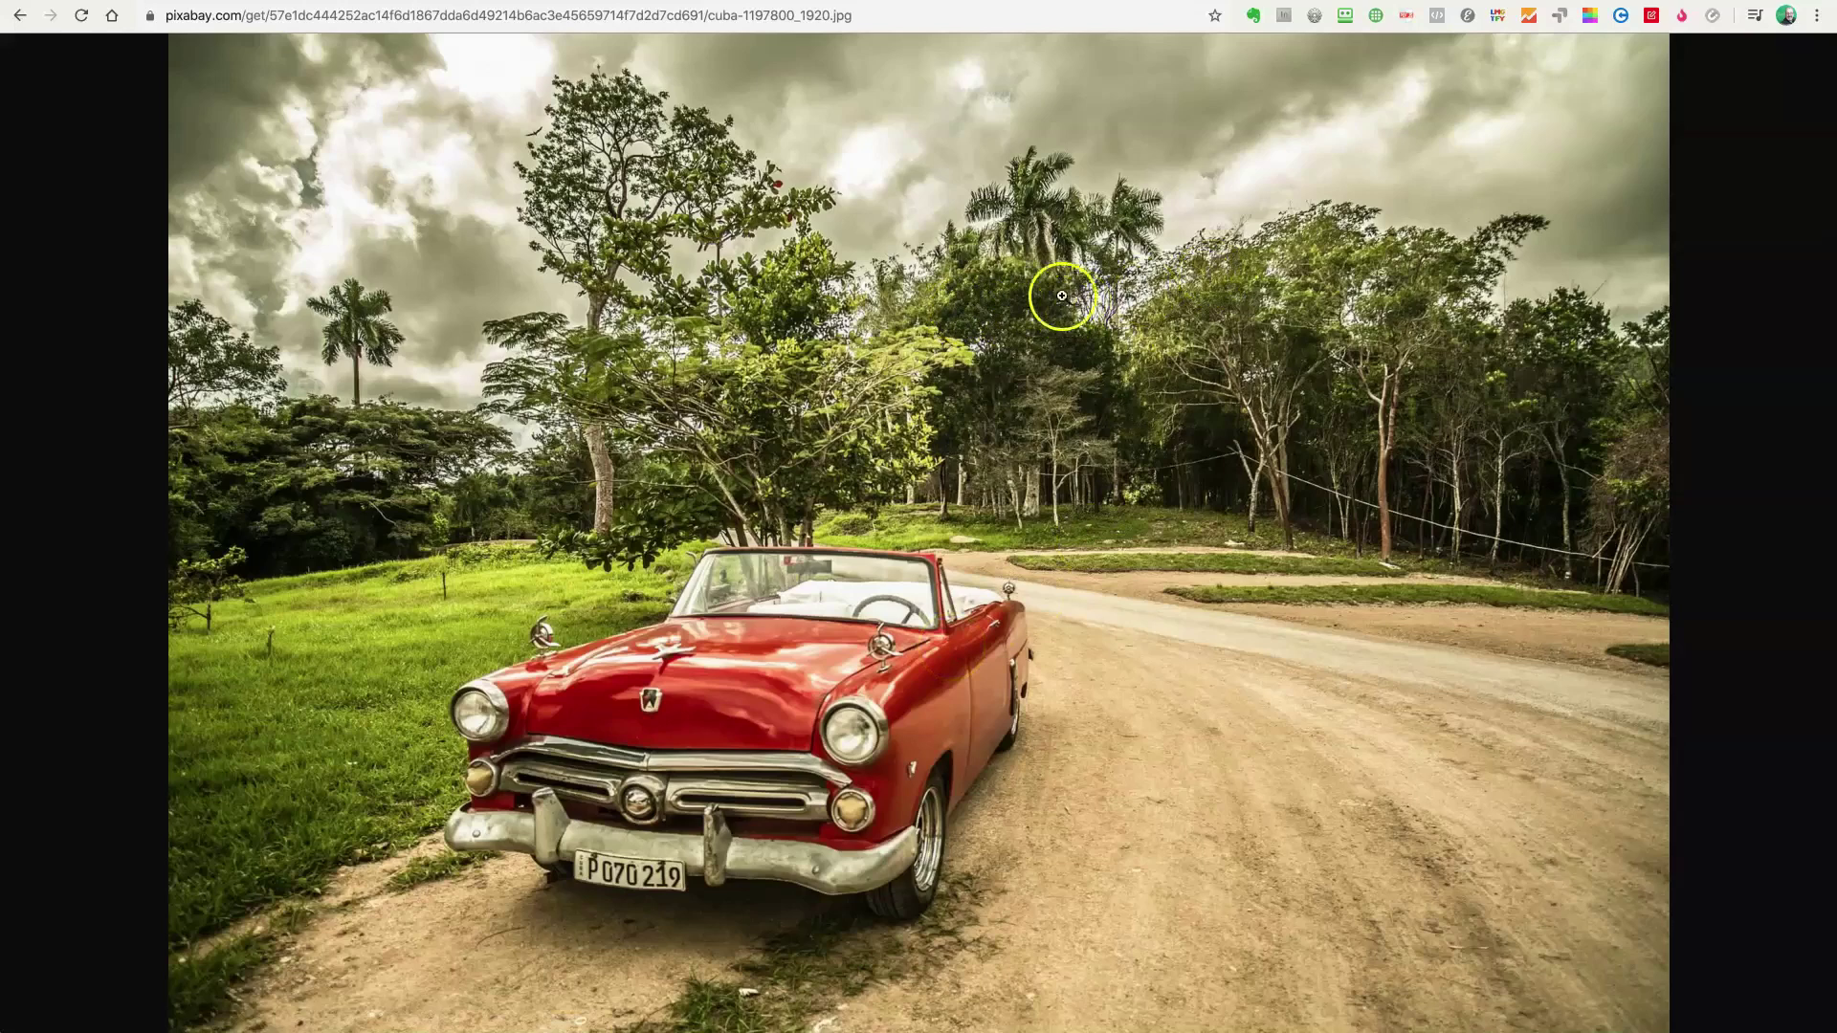
- Inspect the displayed car photo at full size and copy its complete image URL
left_click(928, 639)
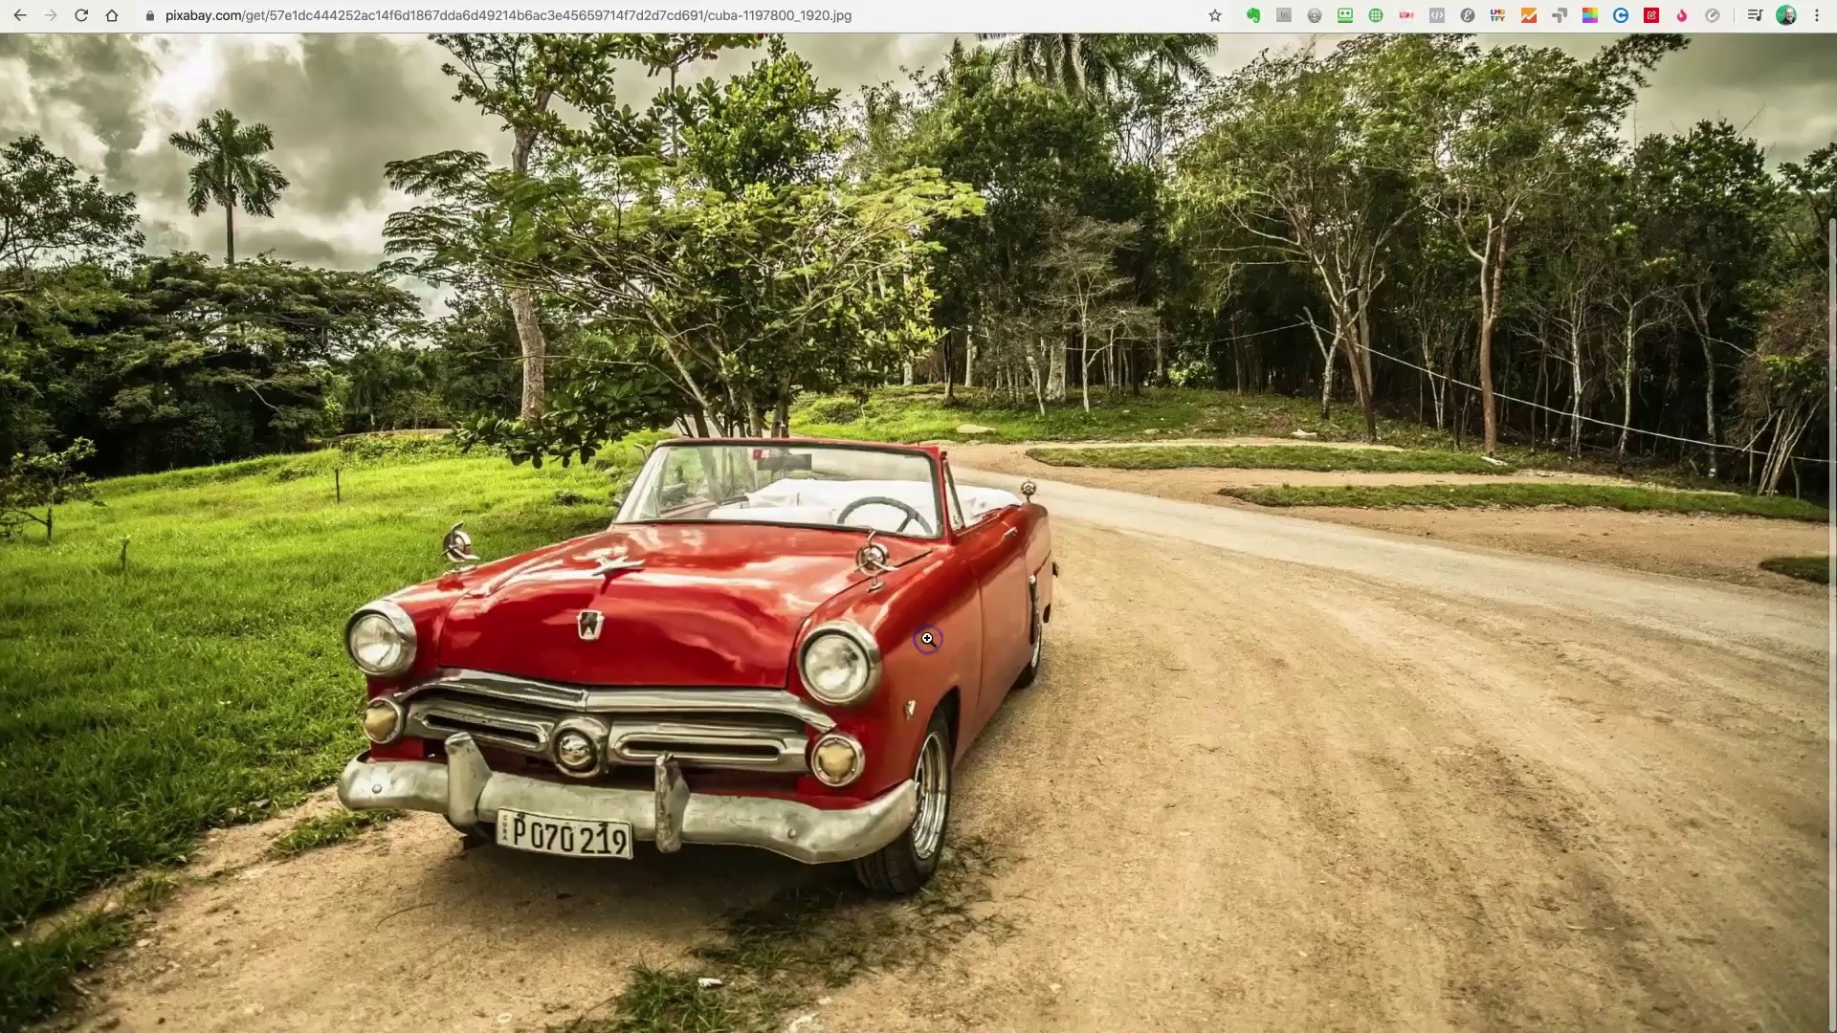
left_click(889, 532)
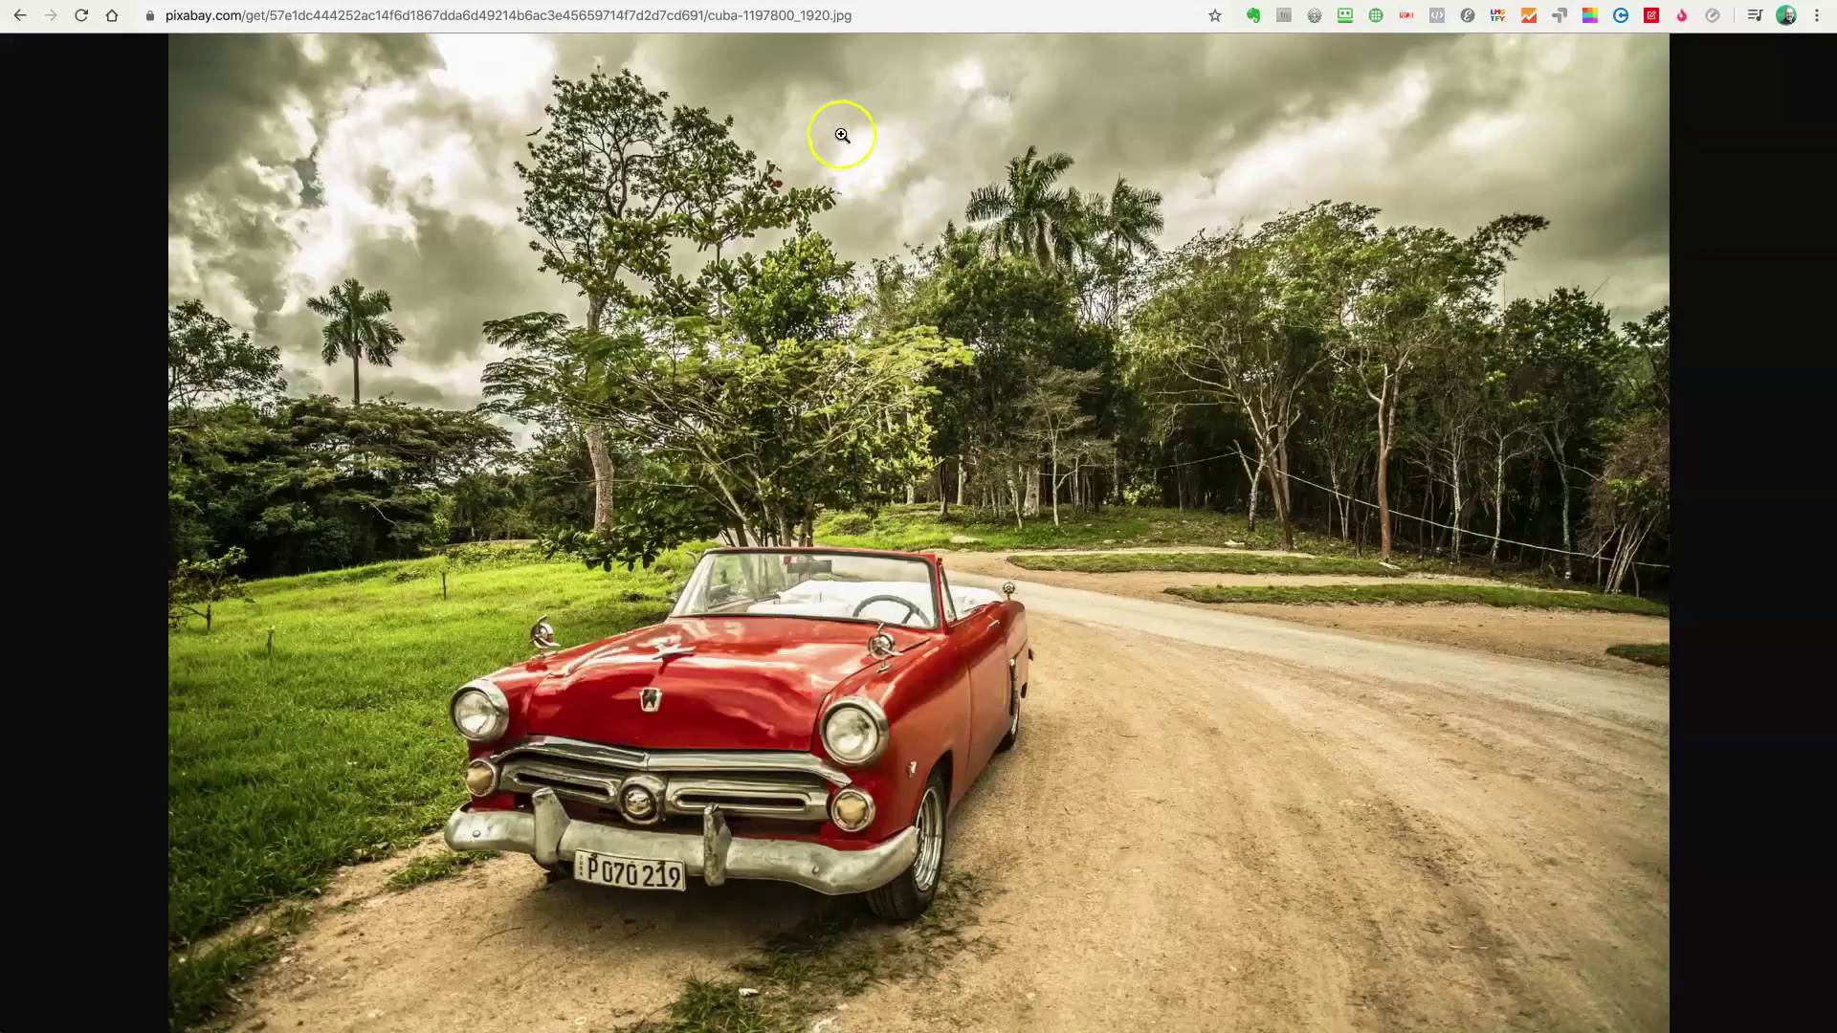
left_click(869, 17)
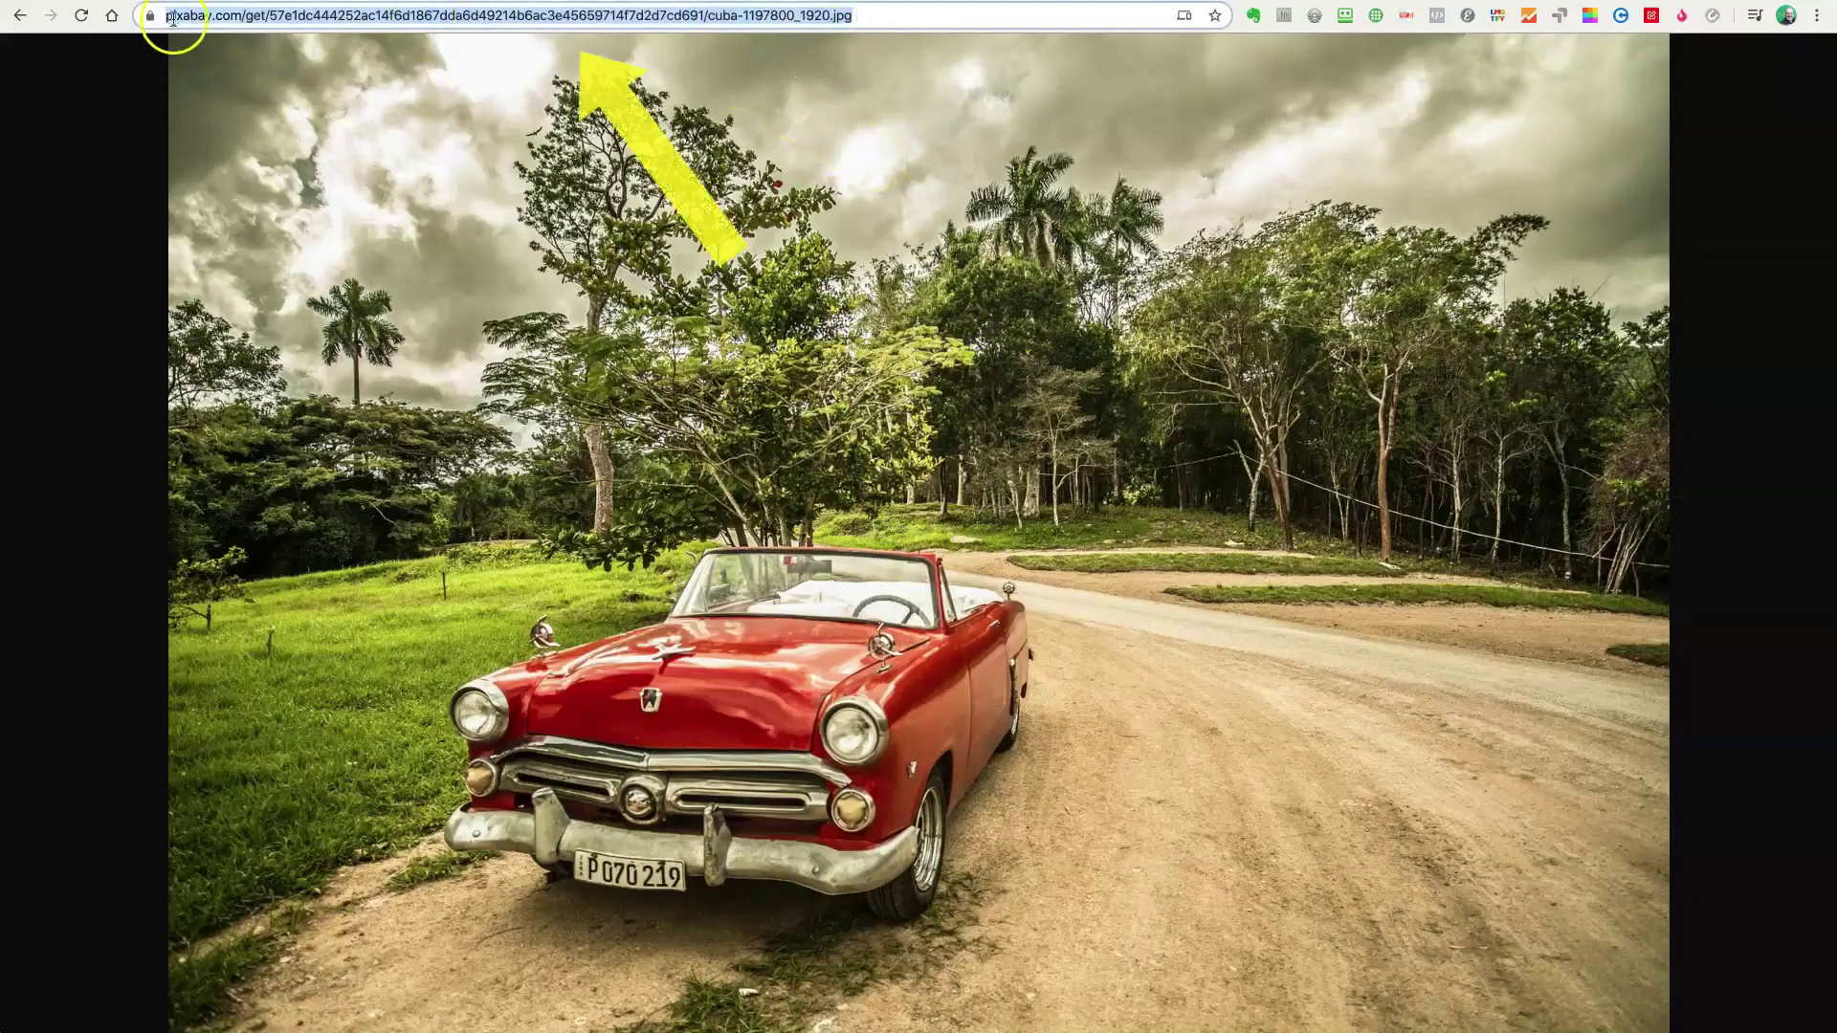
right_click(559, 15)
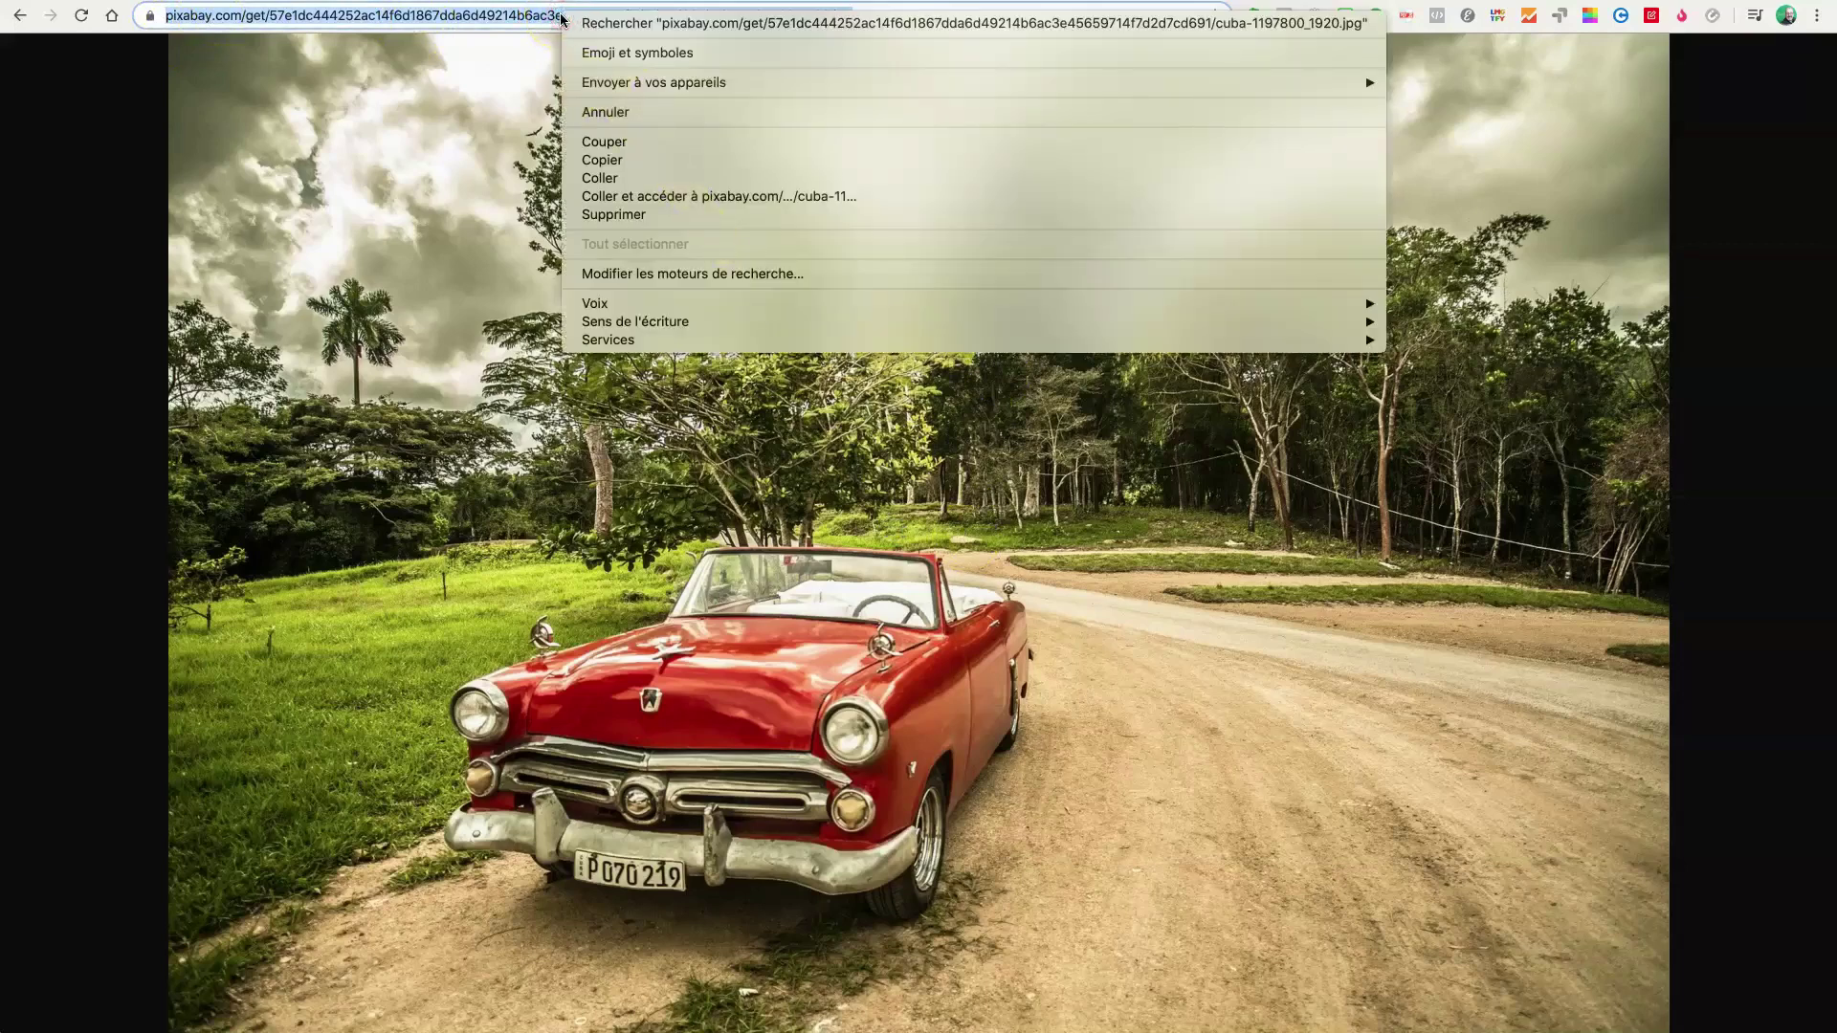
left_click(641, 168)
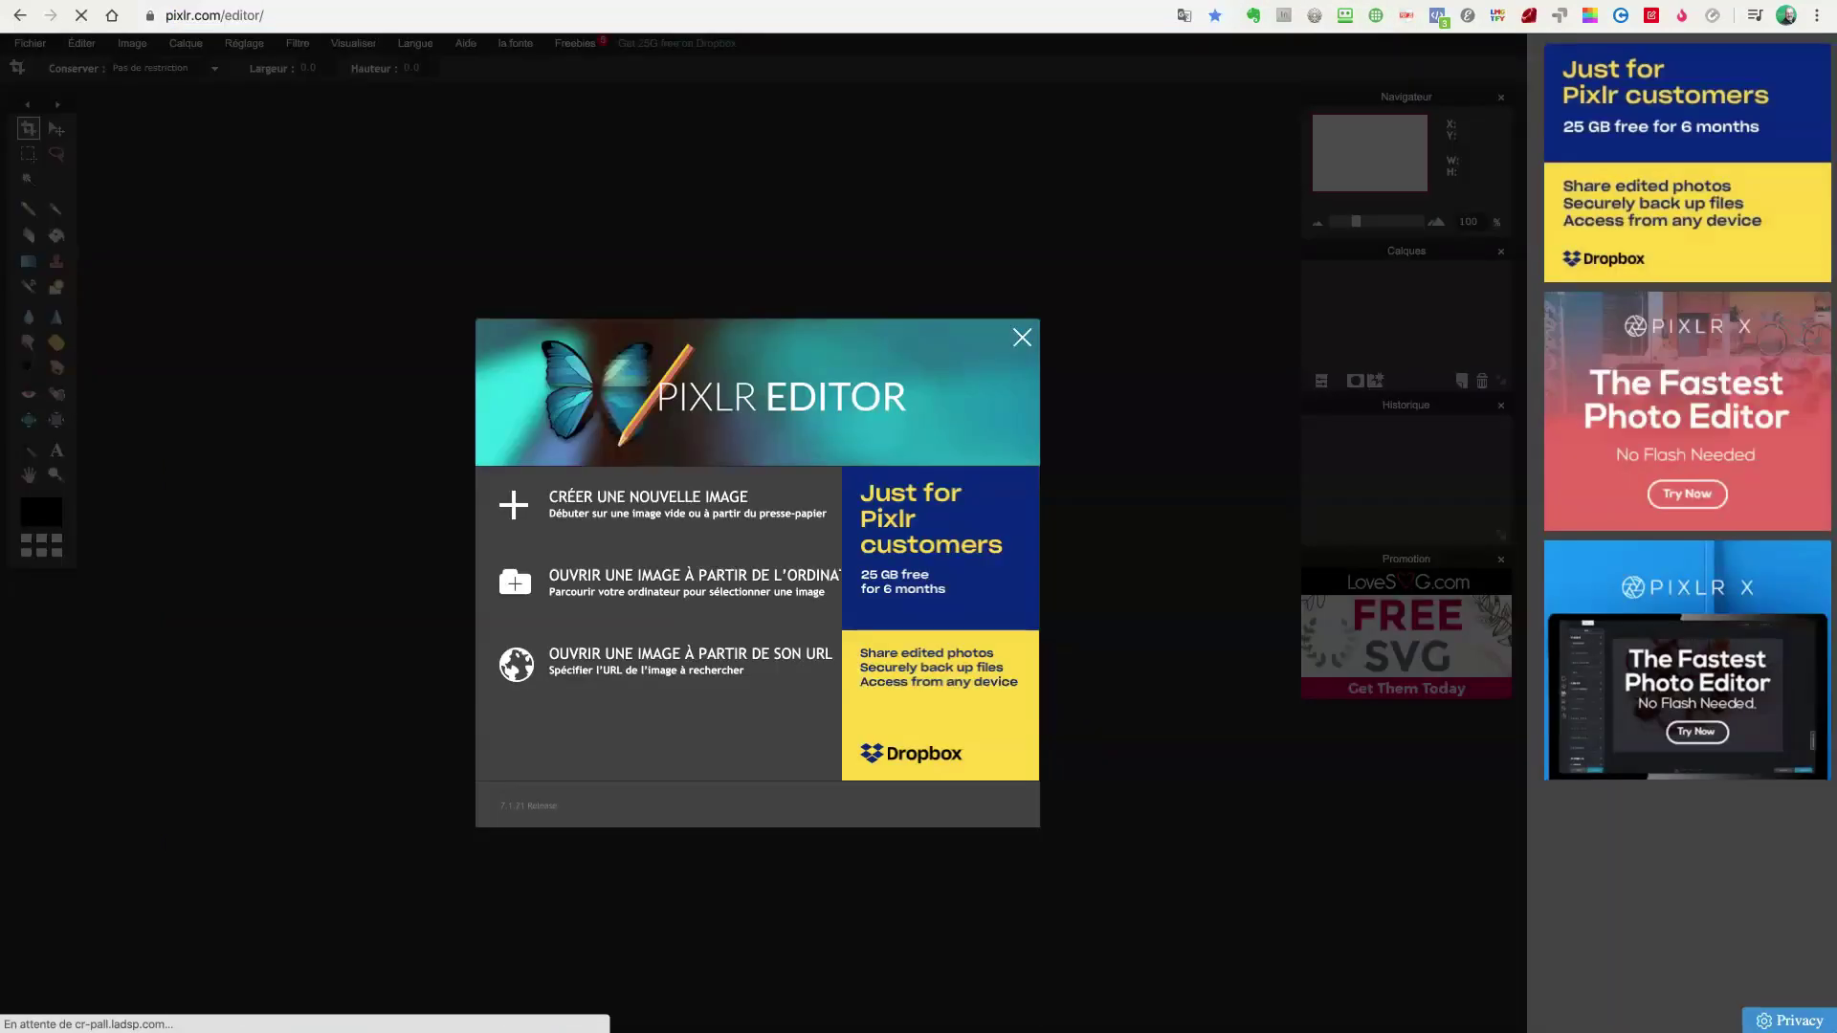
- Open the red car photo in the editor from its copied image URL
left_click(673, 662)
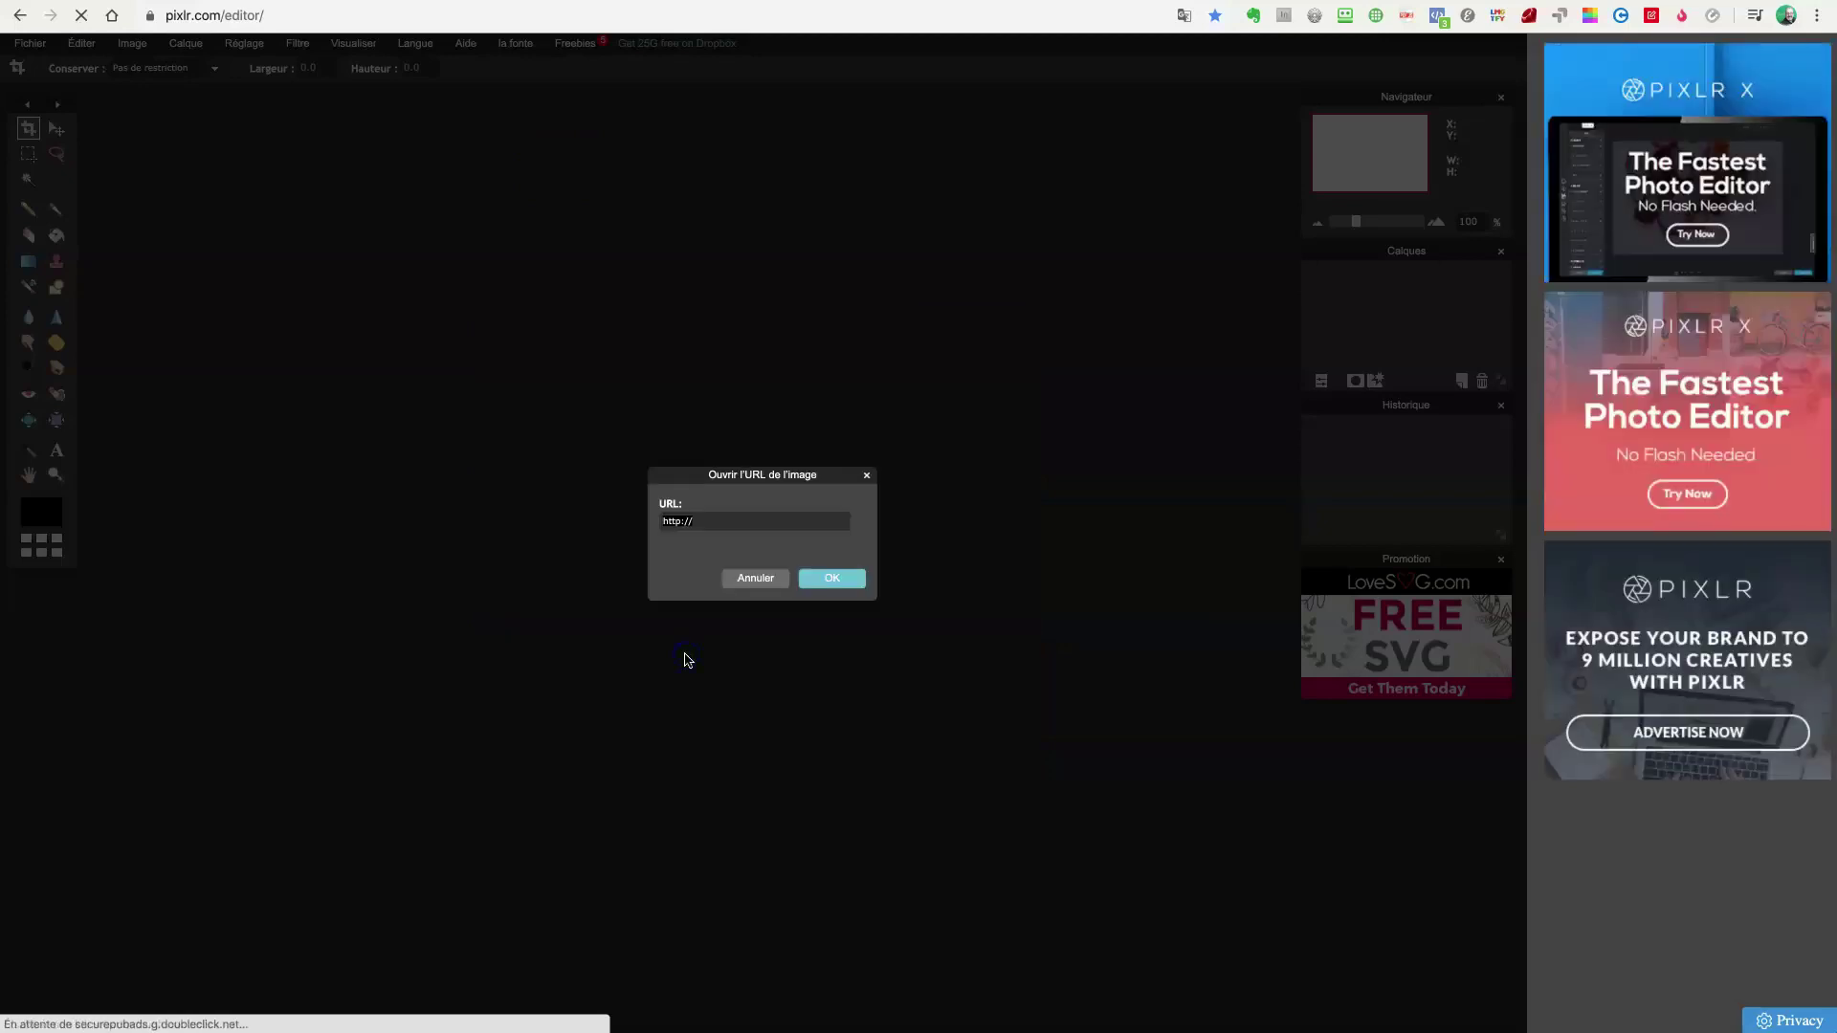
key("ctrl+v")
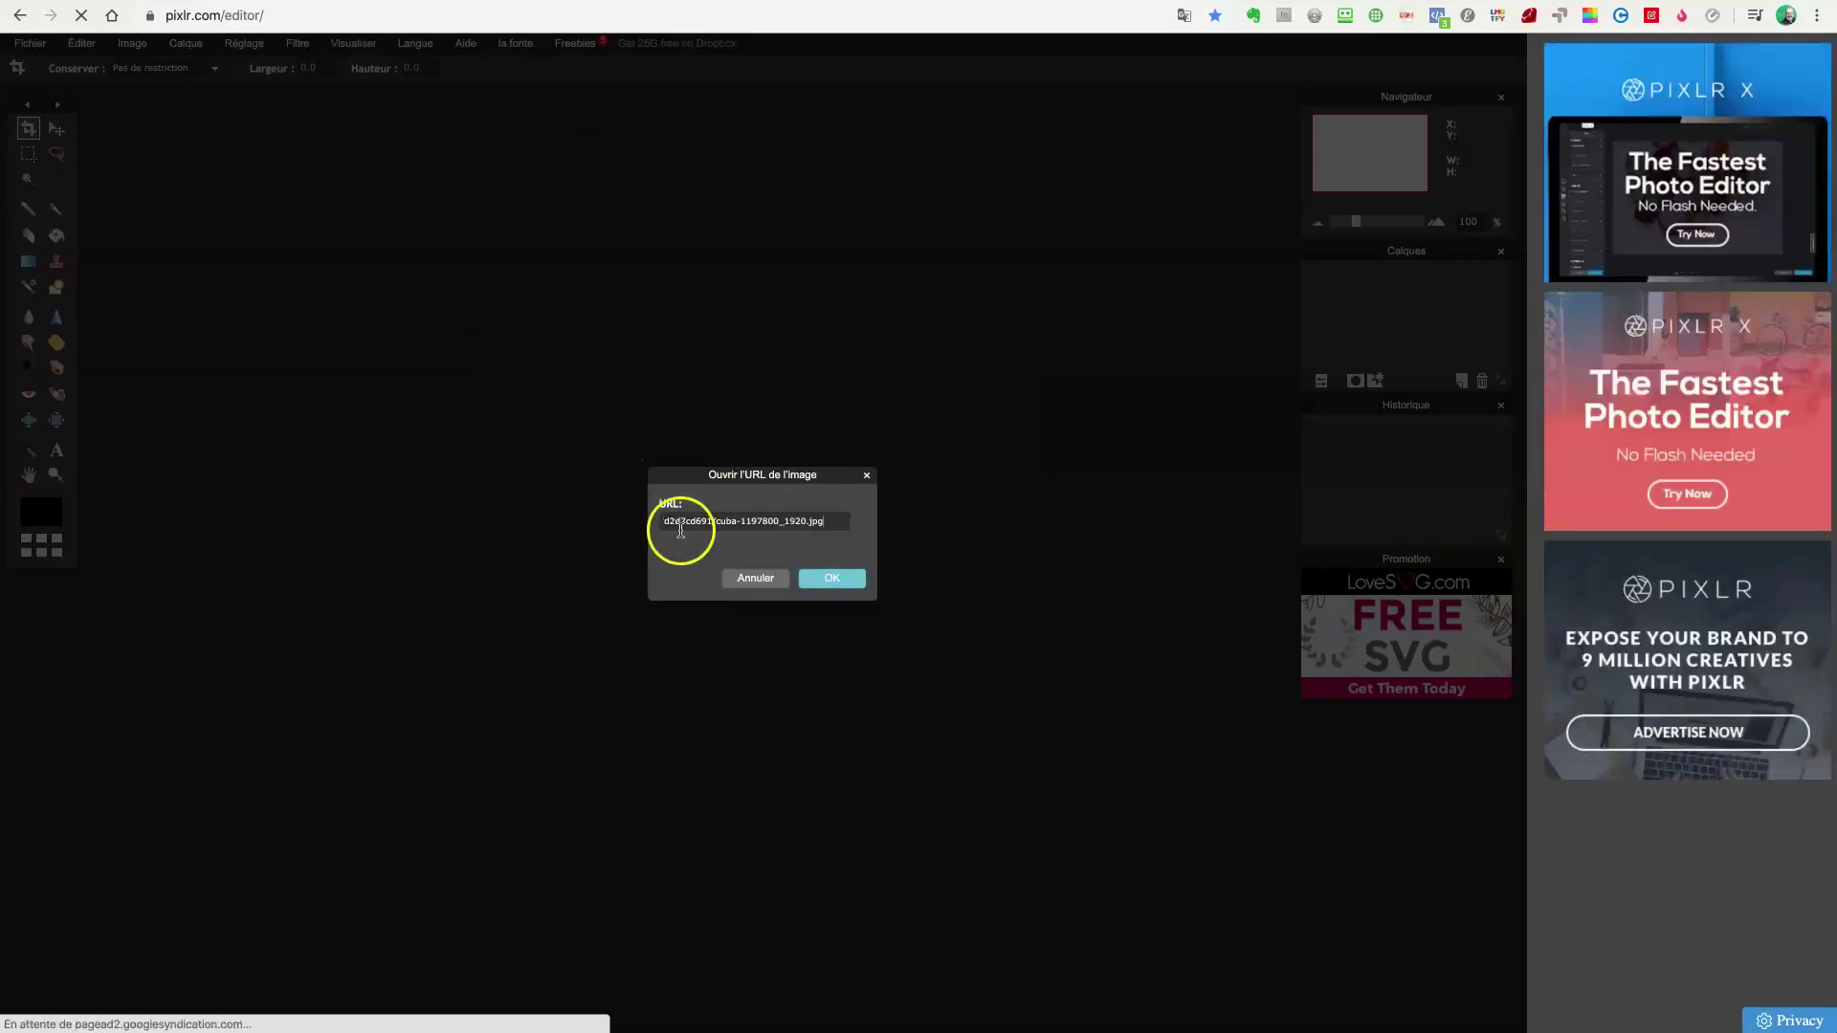
left_click(831, 578)
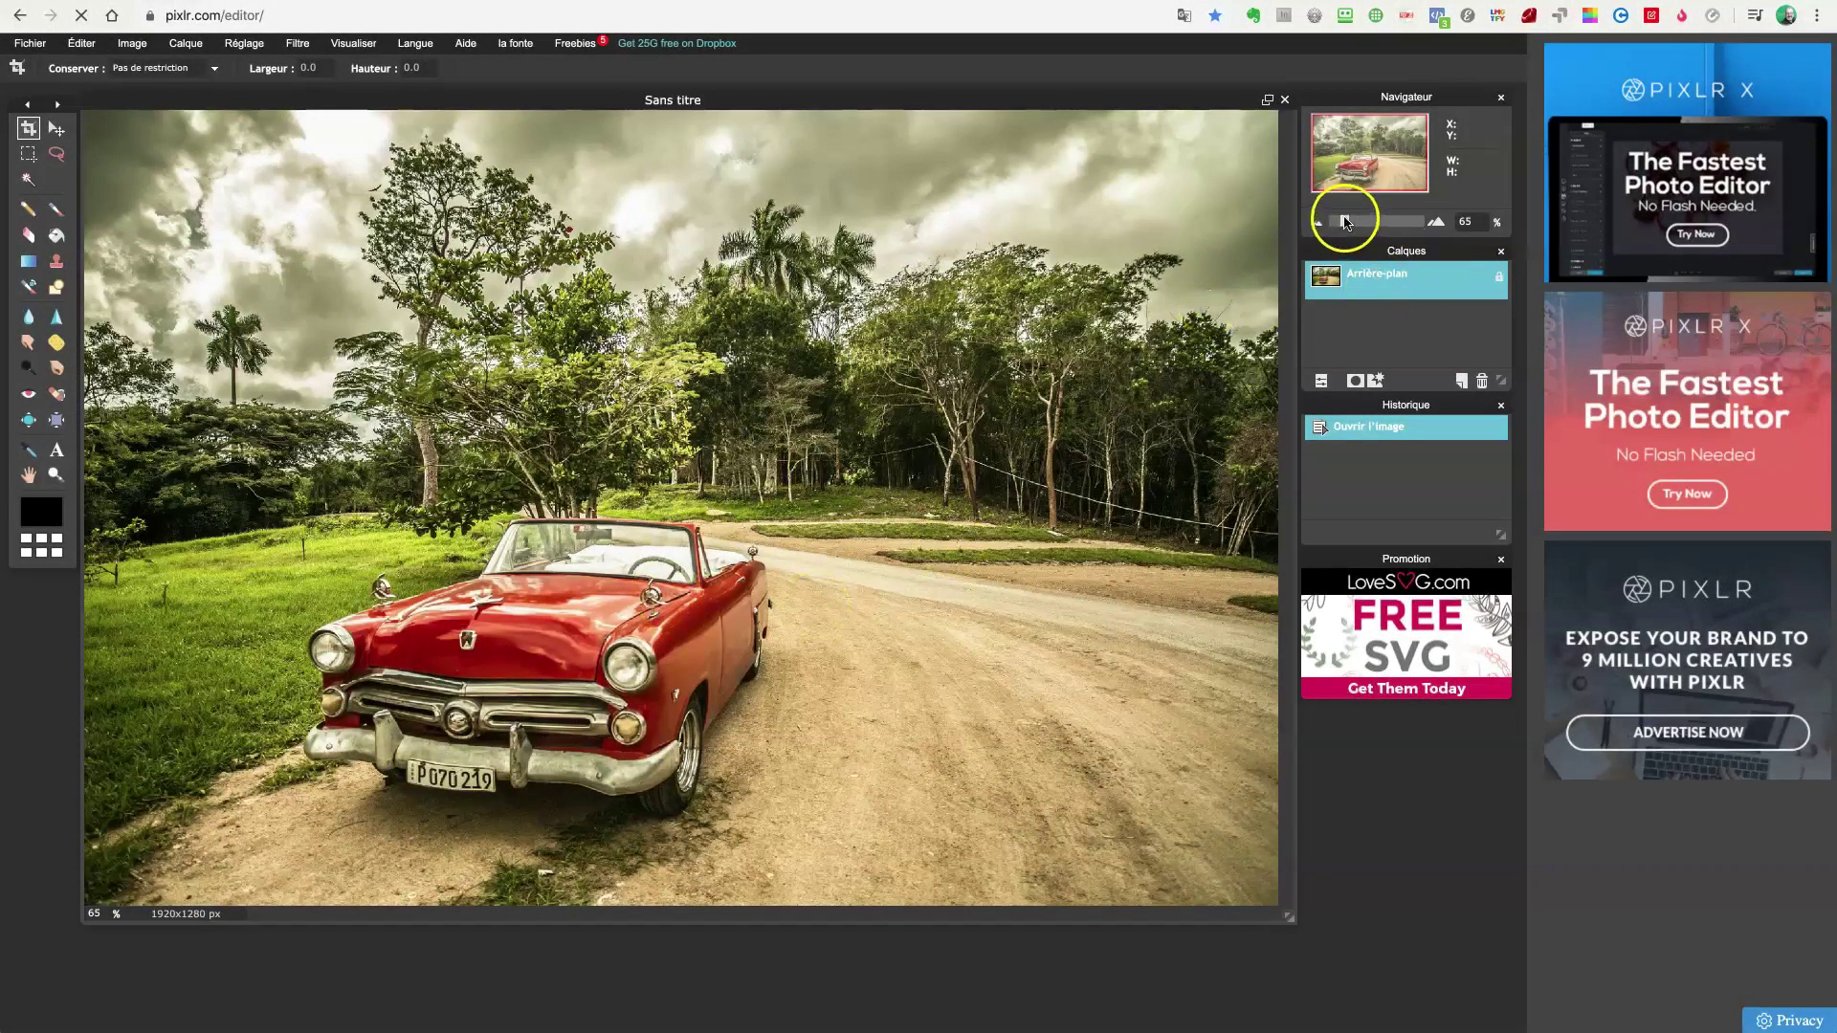
- Remove the Promotion panel and space out the Navigateur, Calques and Historique panels vertically
left_click(1386, 102)
left_click_drag(1386, 101, 1389, 95)
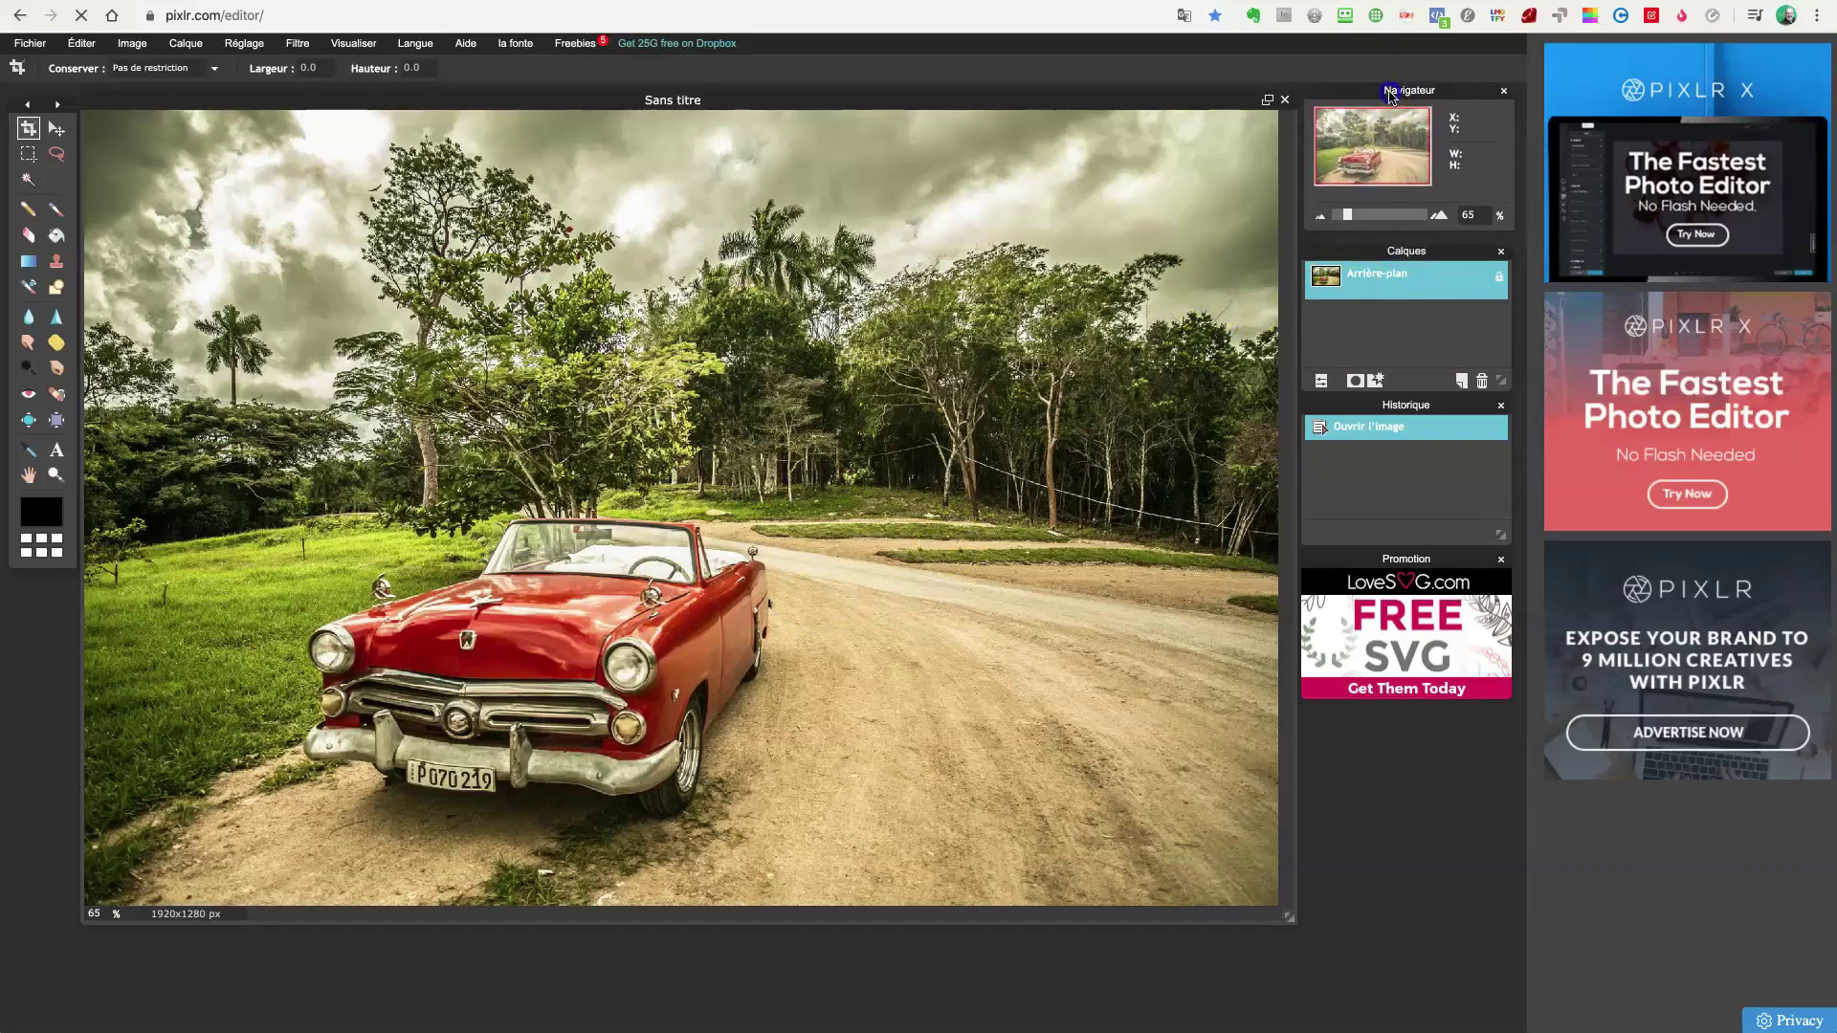
left_click_drag(1411, 562, 1217, 717)
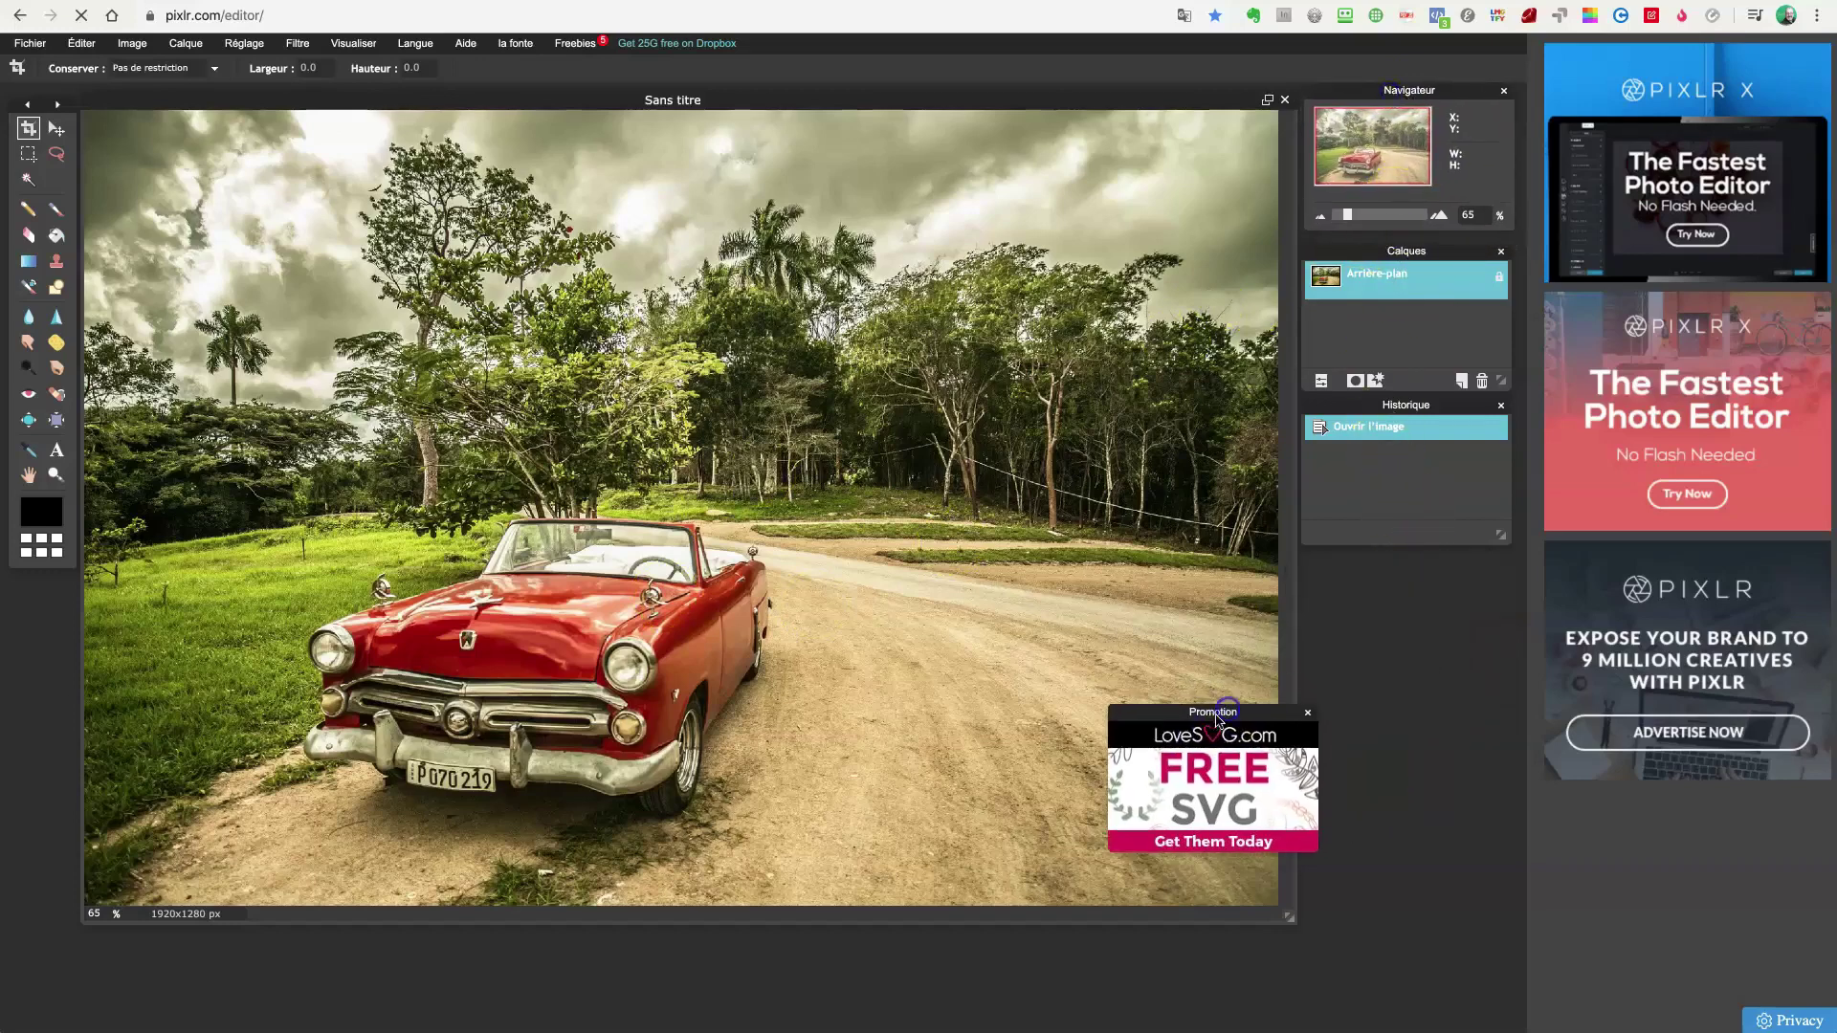
left_click(1308, 713)
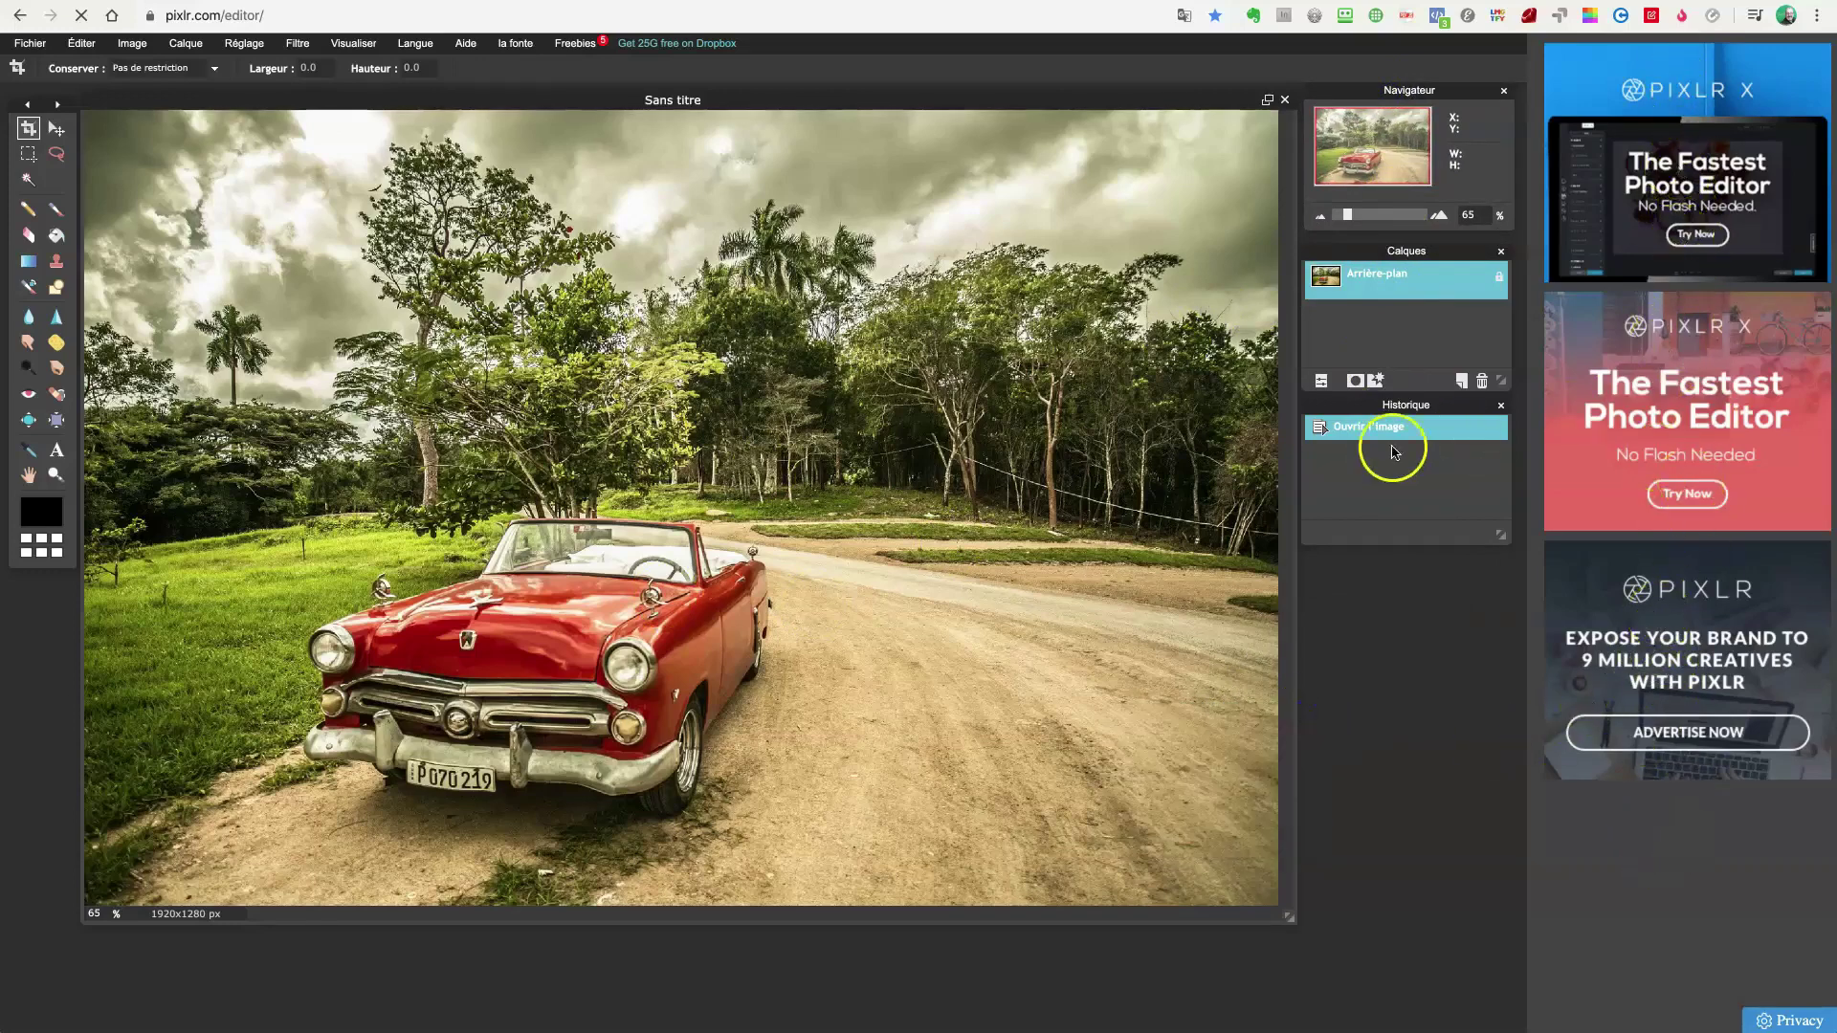
left_click_drag(1414, 402, 1412, 686)
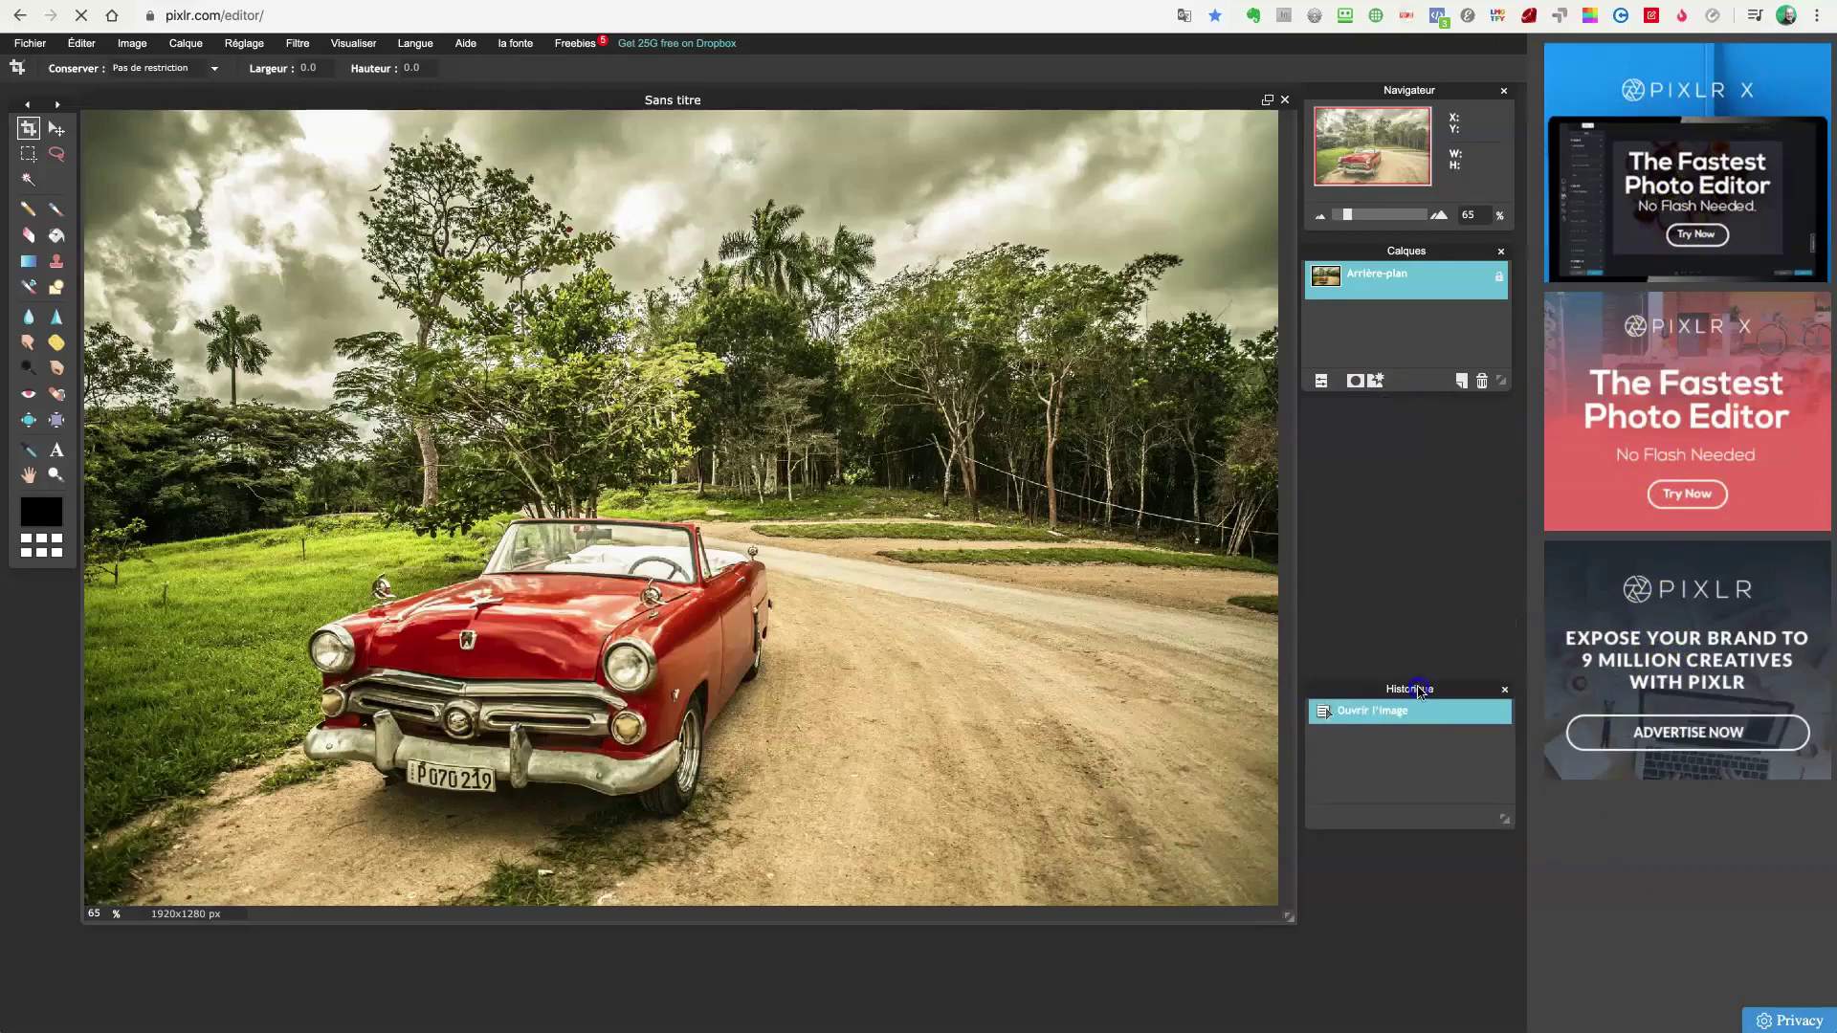
left_click_drag(1392, 259, 1406, 371)
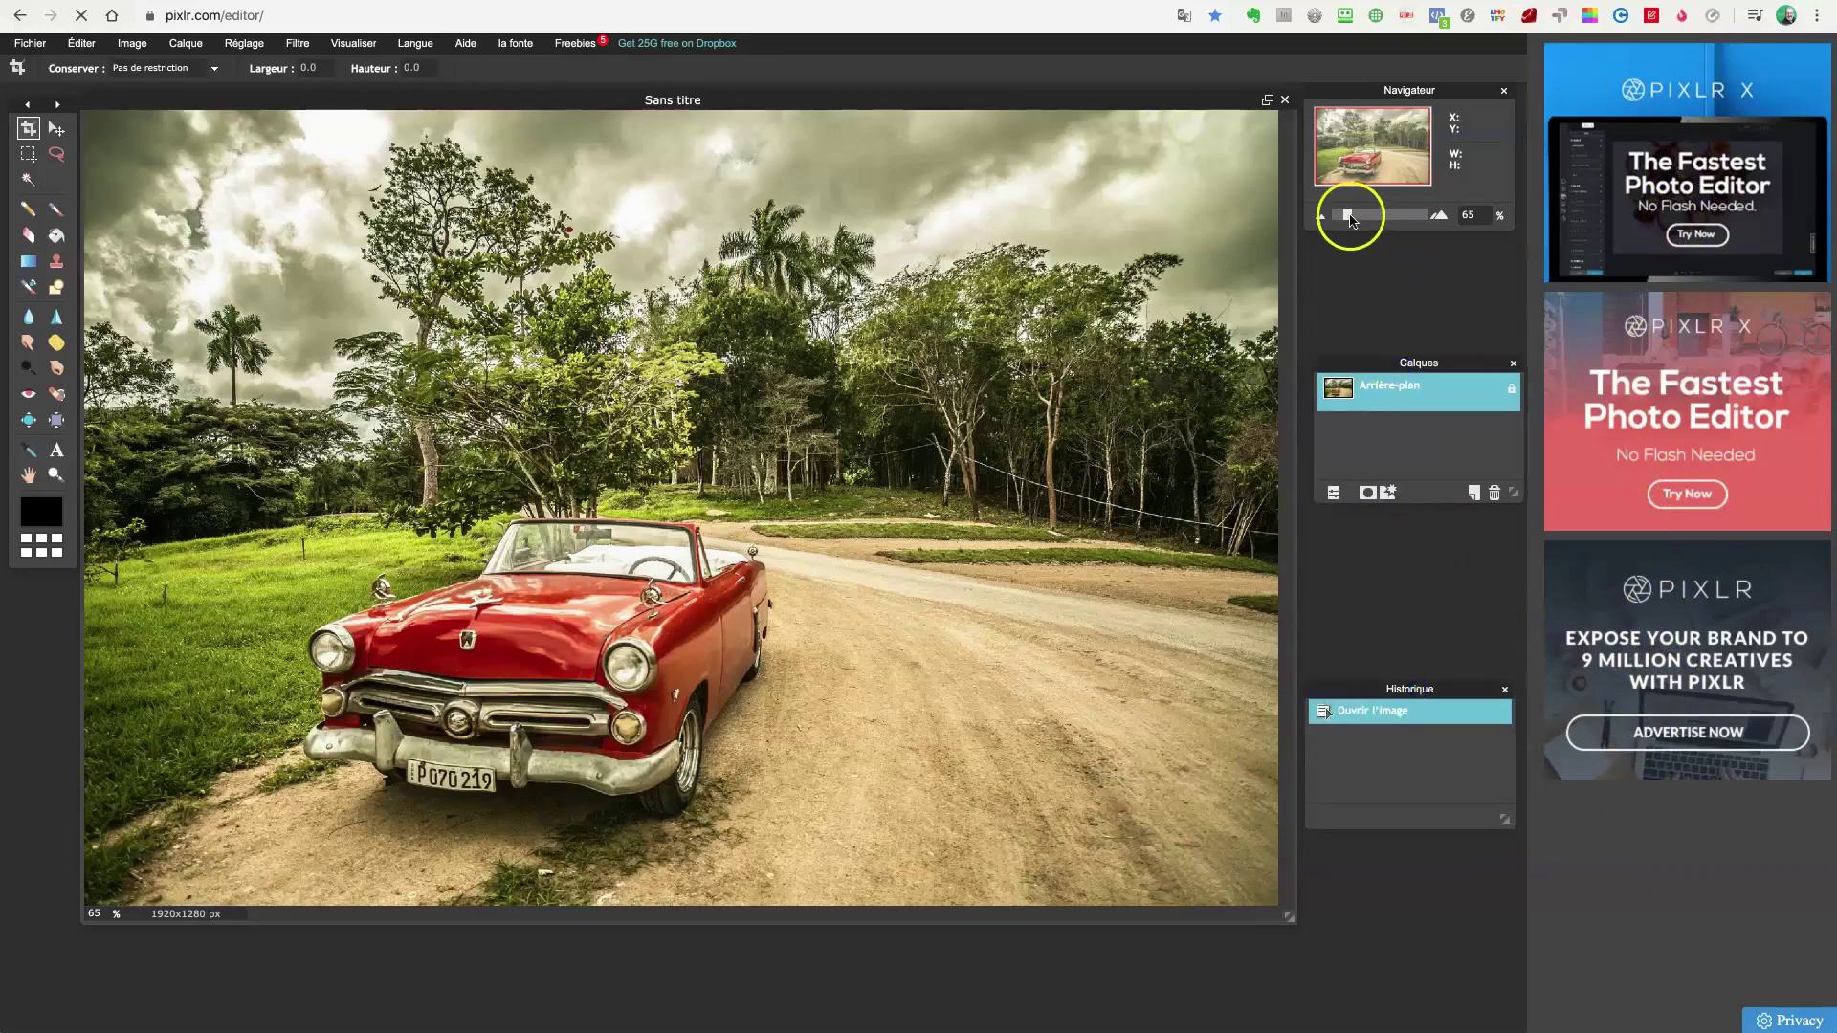
- Examine the photo's pixels by magnifying it to 420% and 550%, and return the zoom to 65%
left_click_drag(1347, 216, 1390, 217)
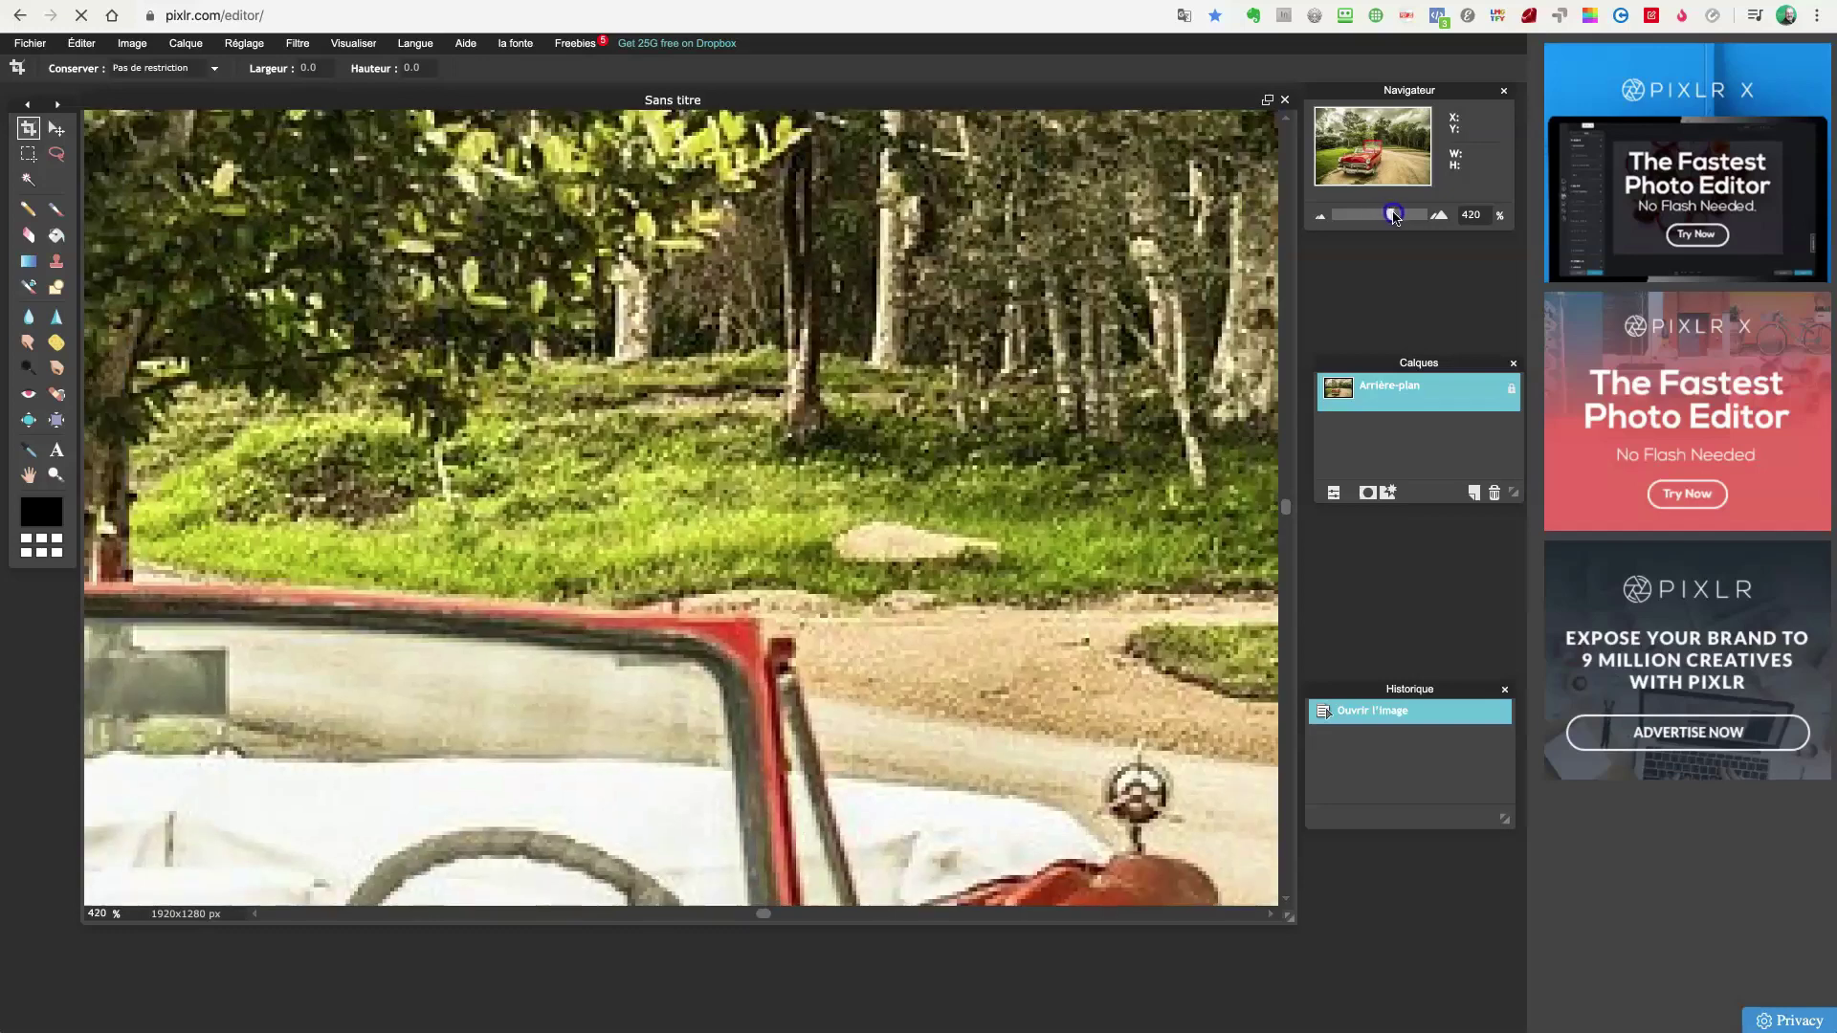
left_click_drag(1395, 219, 1404, 219)
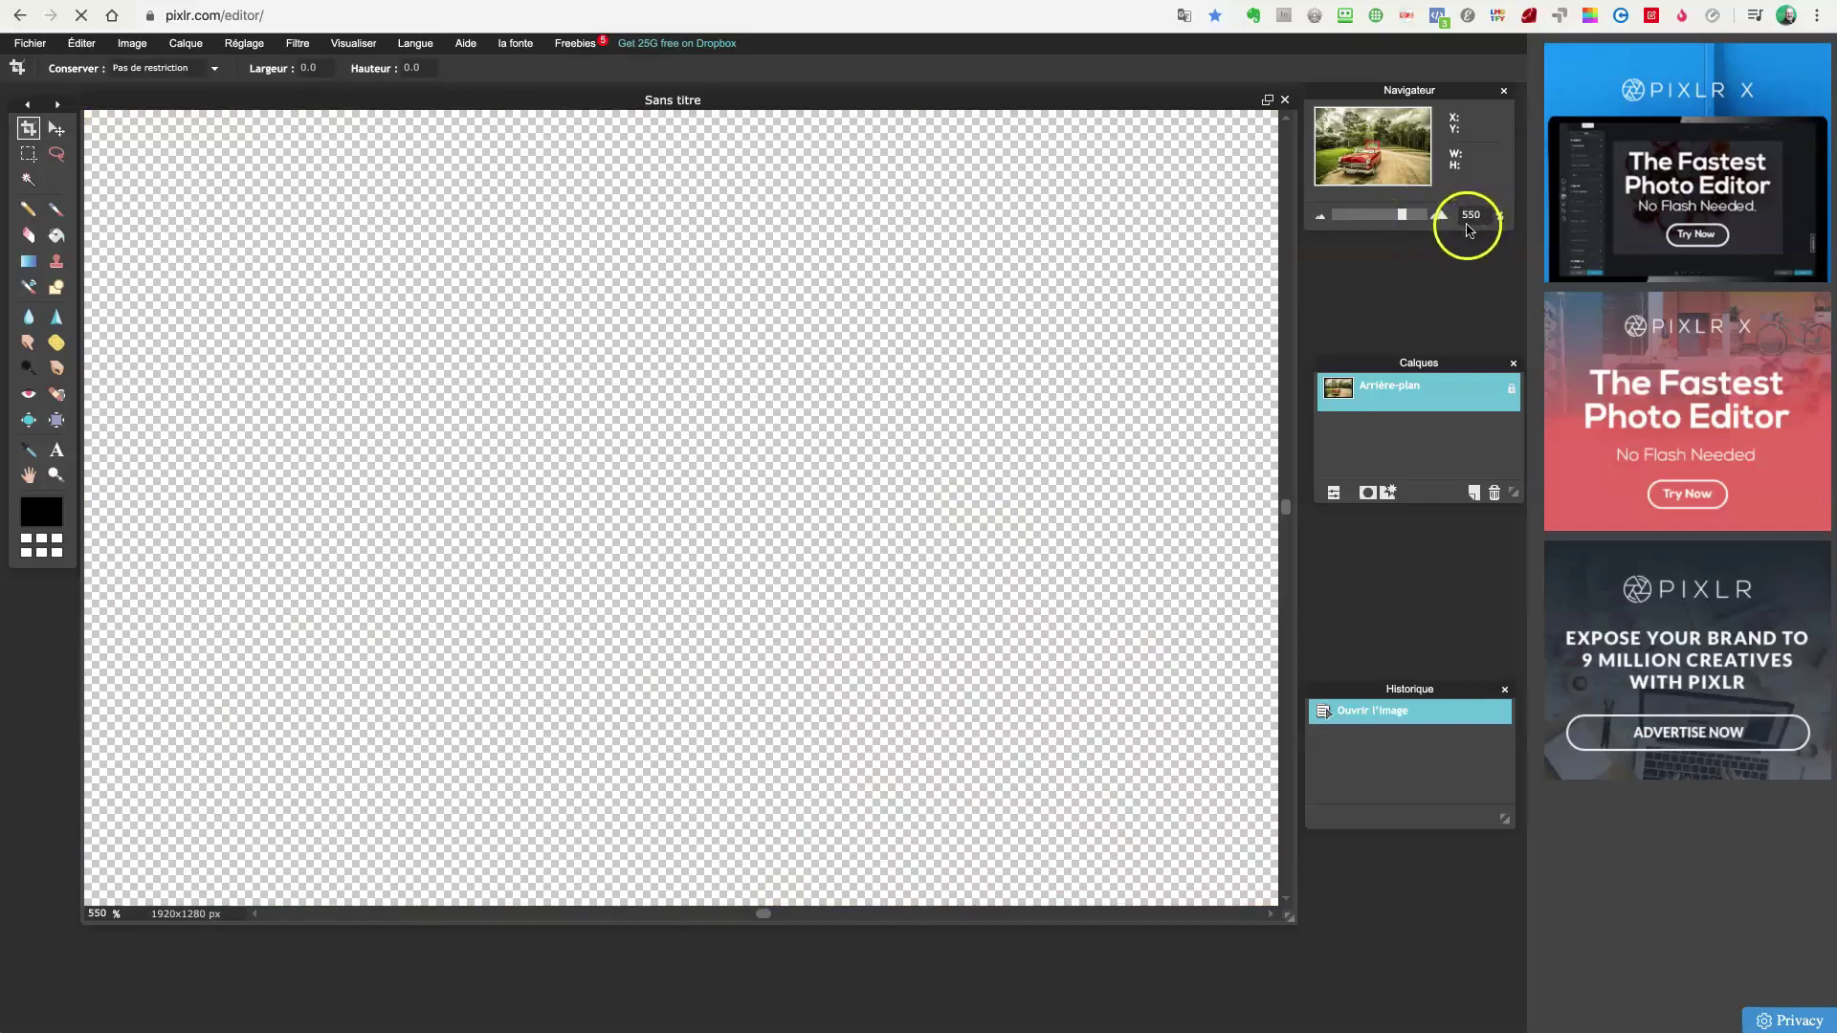
left_click(1401, 216)
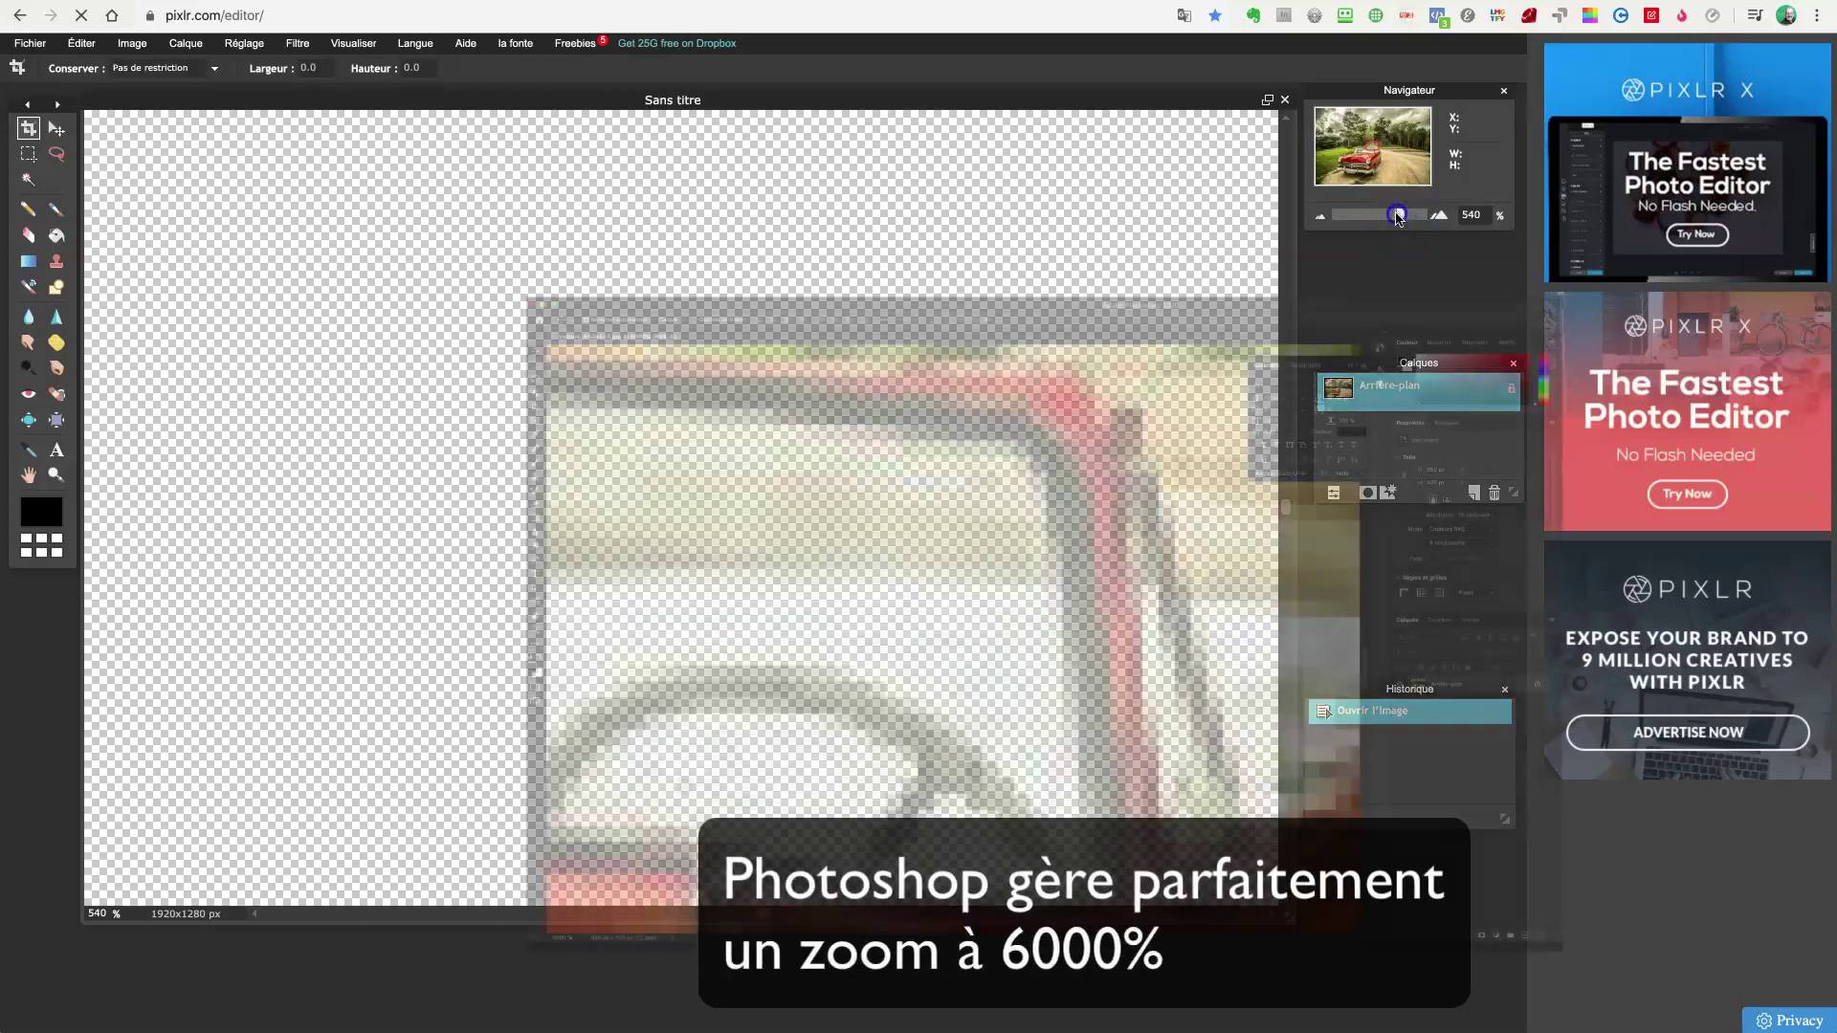
left_click_drag(1402, 217, 1391, 218)
left_click(1394, 216)
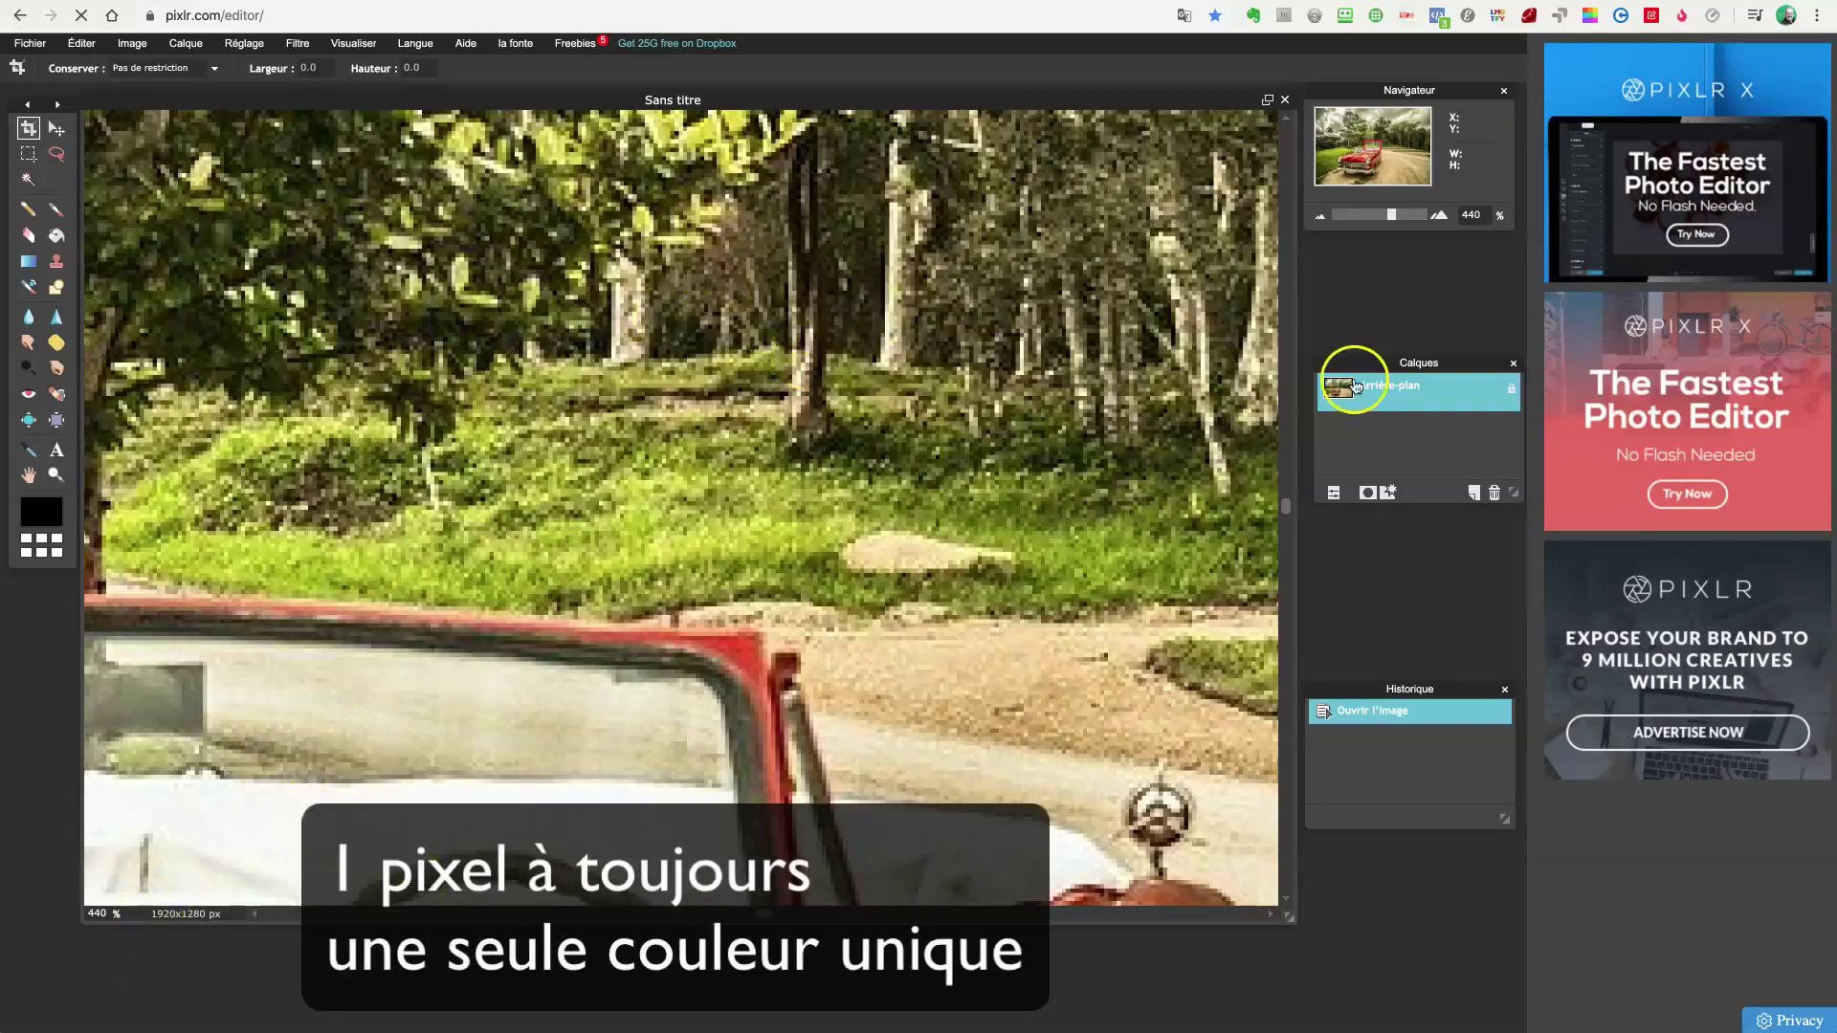
left_click_drag(1391, 214, 1348, 219)
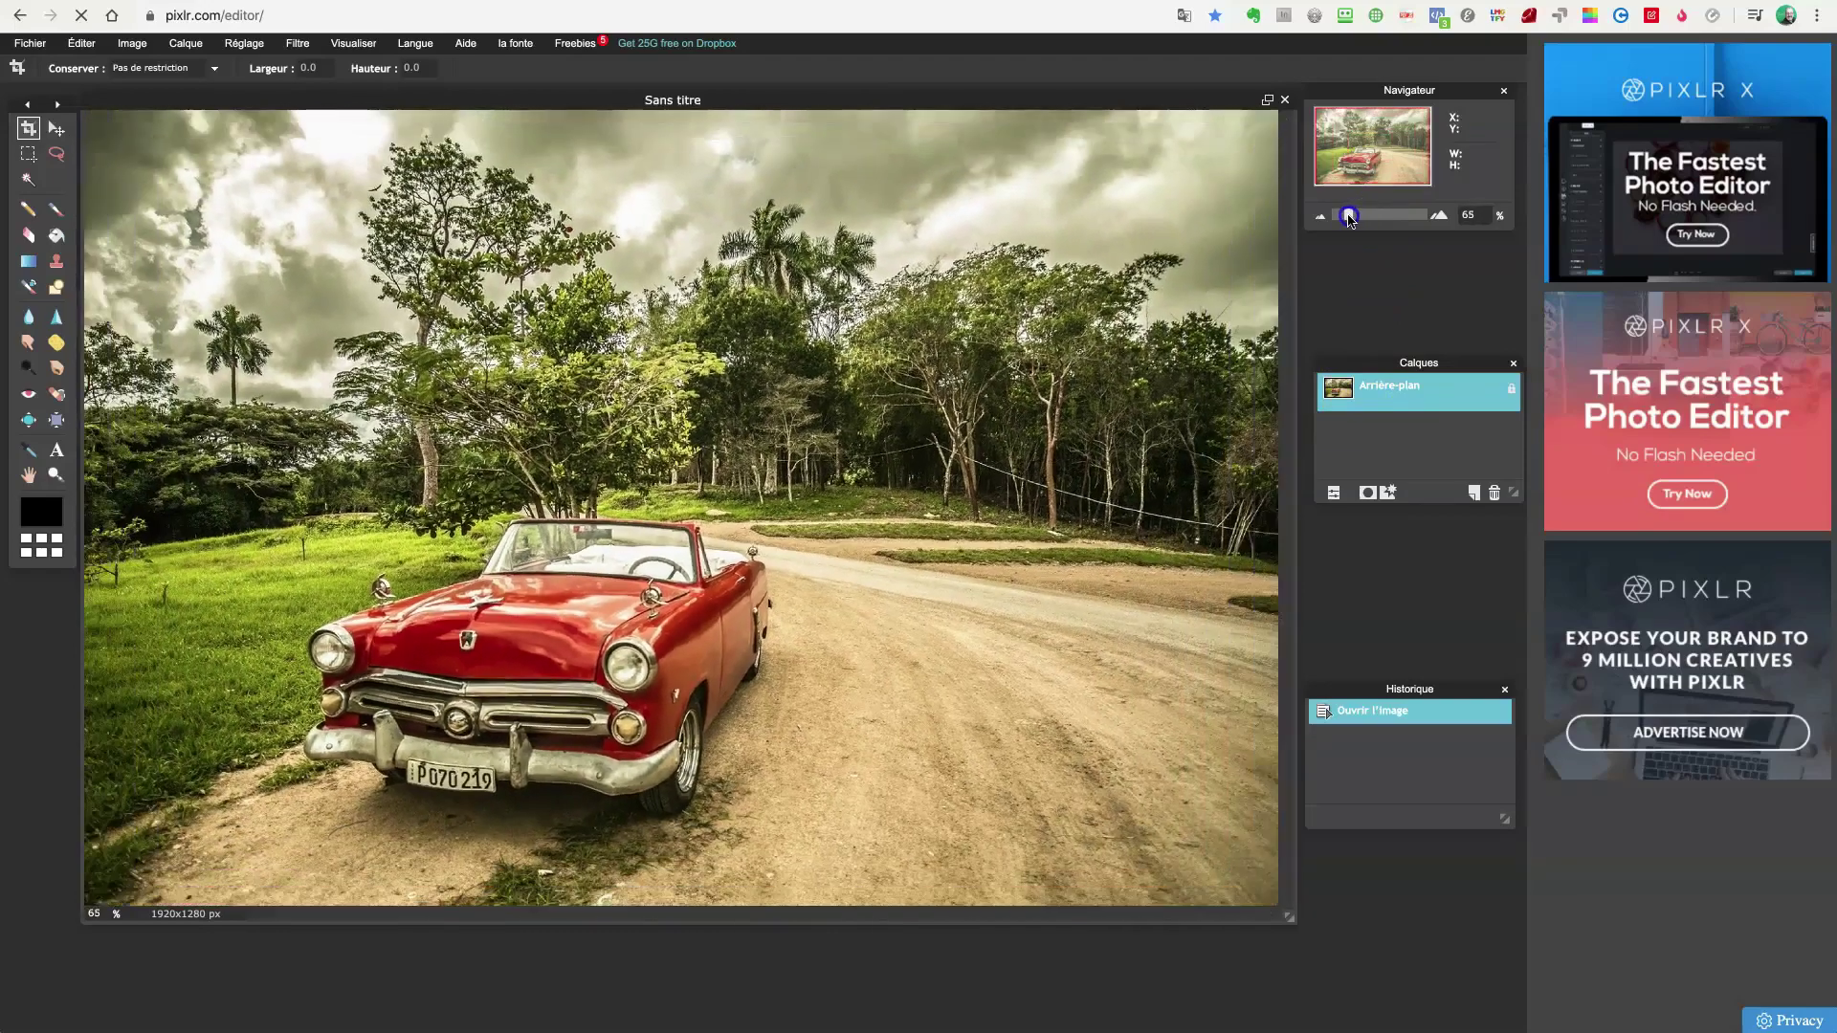
left_click(1351, 269)
- Start saving the photo to the computer under the name voiture_1920x1280
left_click(31, 44)
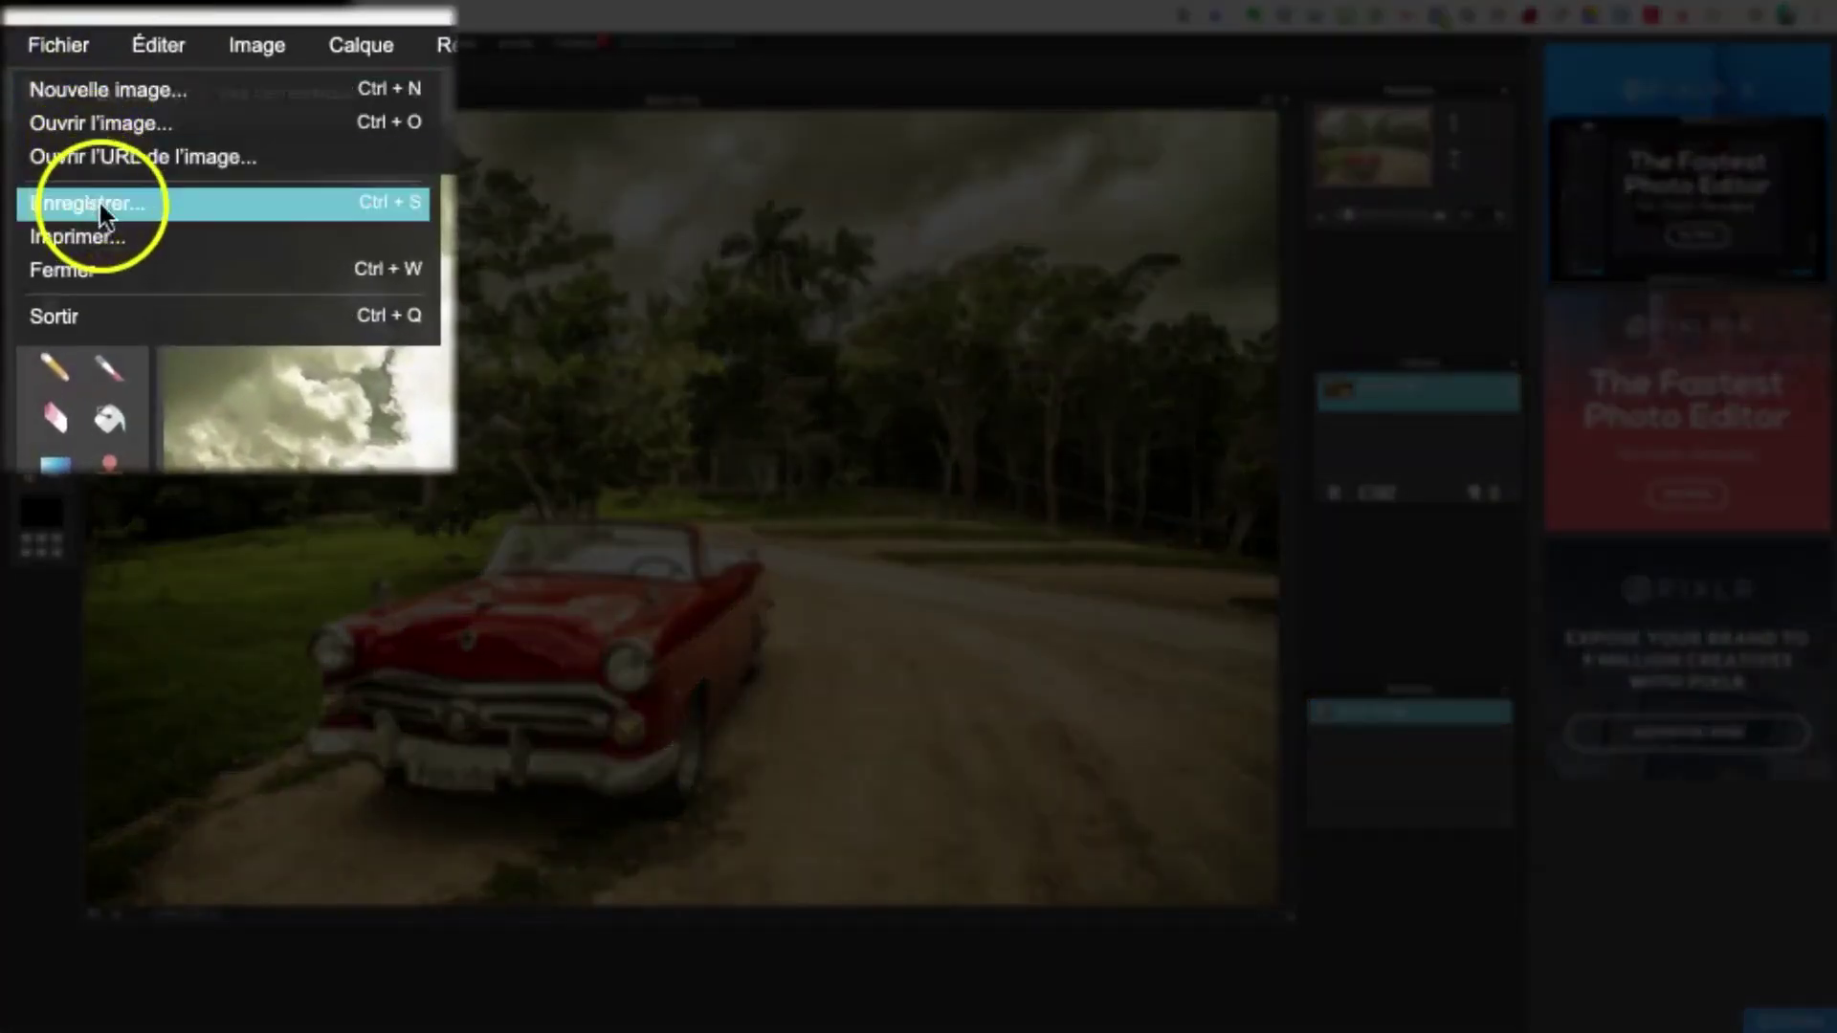
left_click(71, 167)
left_click(873, 414)
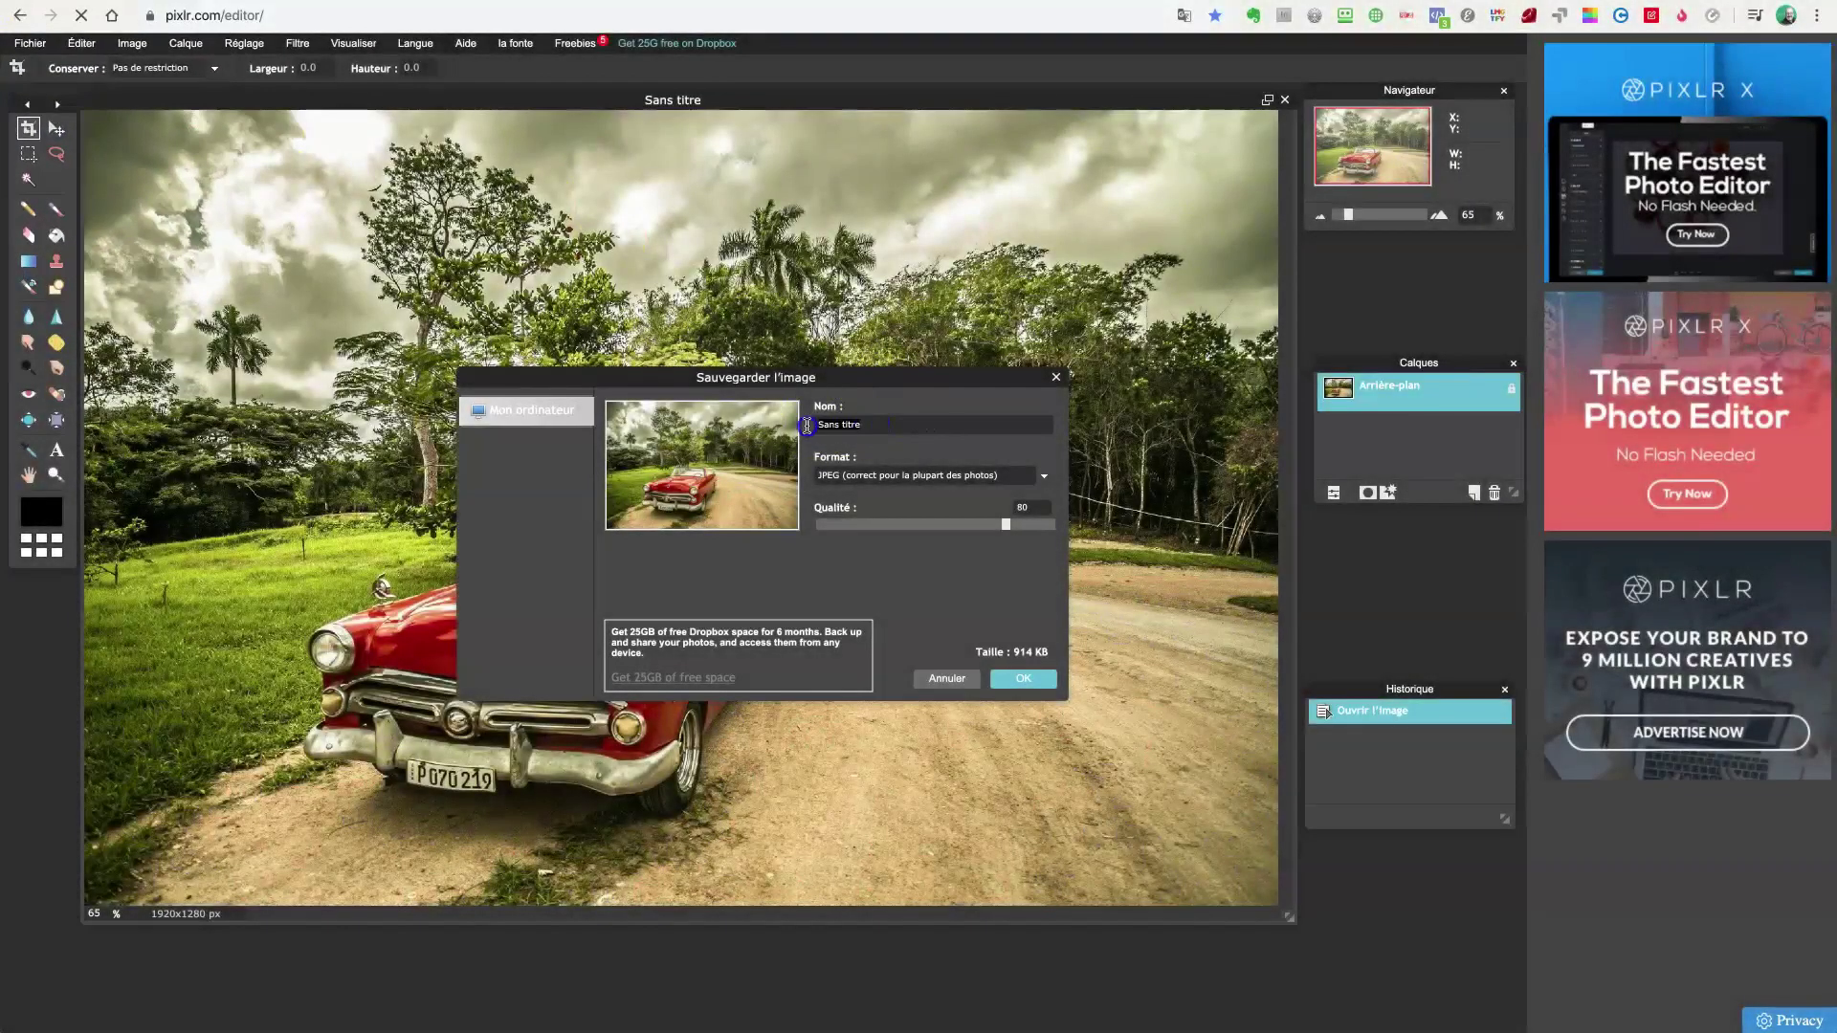
type("vo")
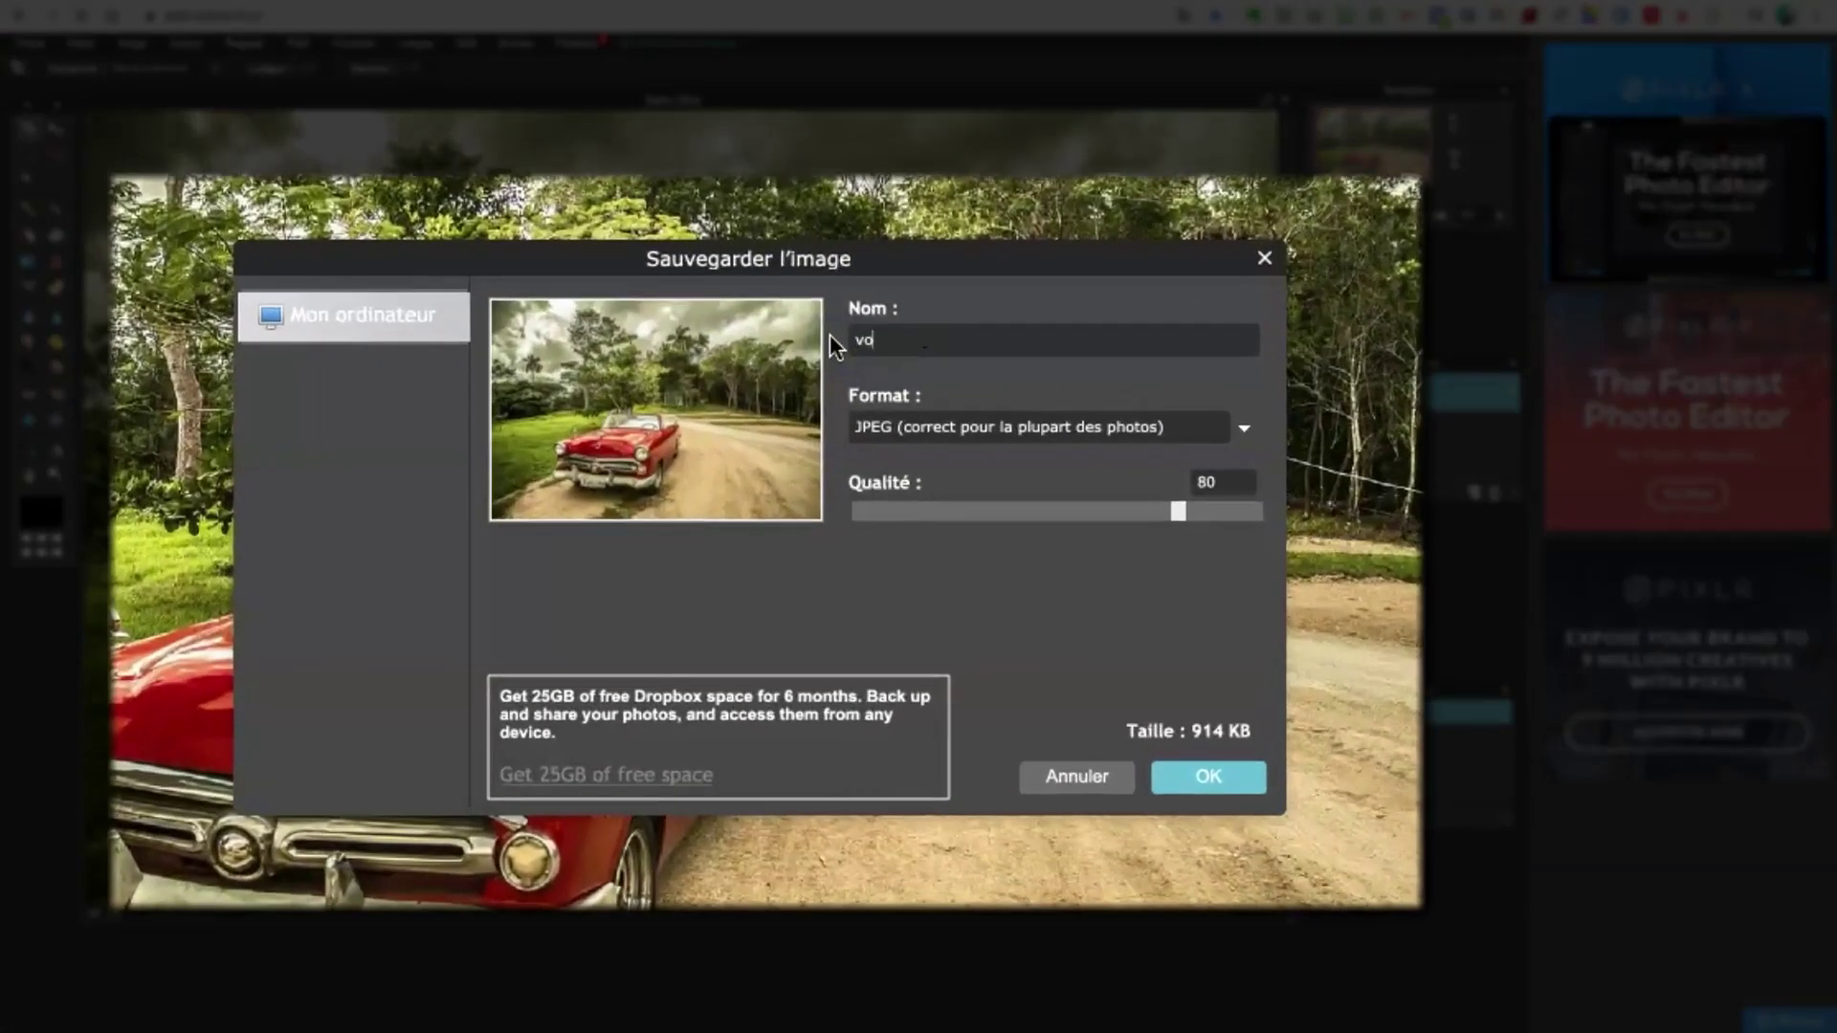
type("iture_1920x1280")
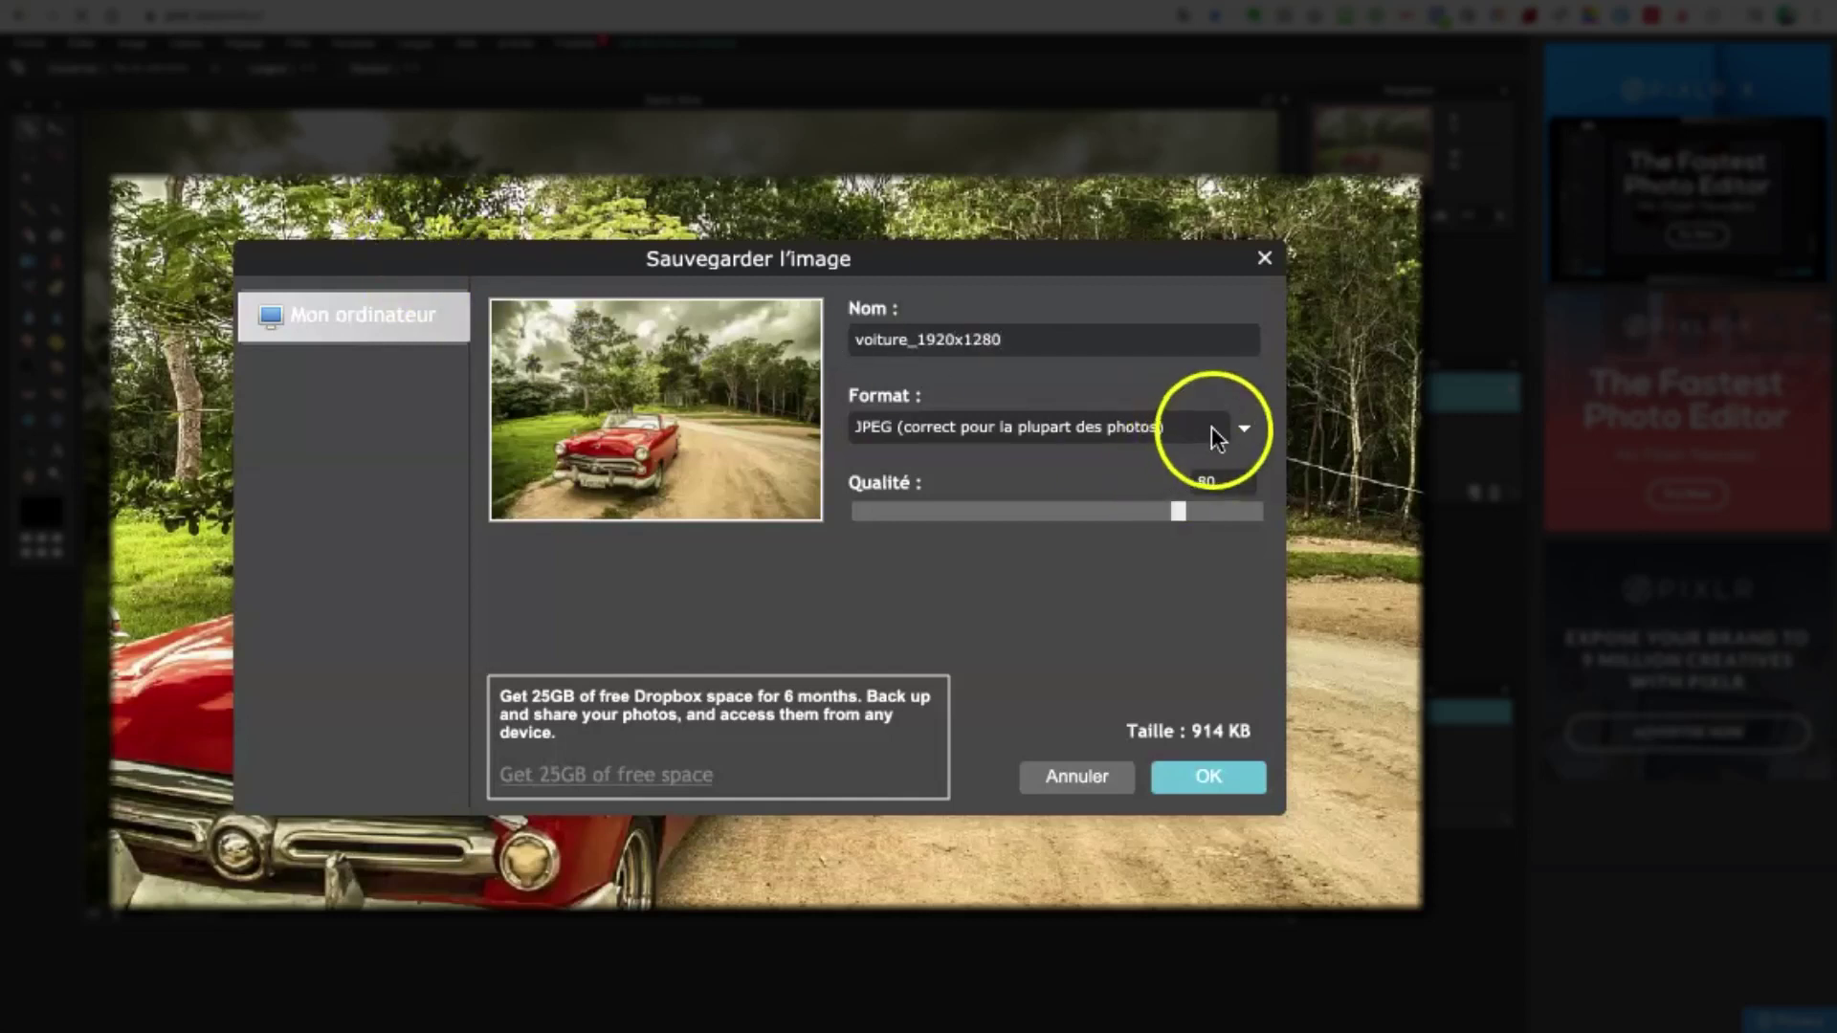
- Keep the JPEG format, try quality 100 to compare the file size, and set the quality to 70
left_click(1246, 428)
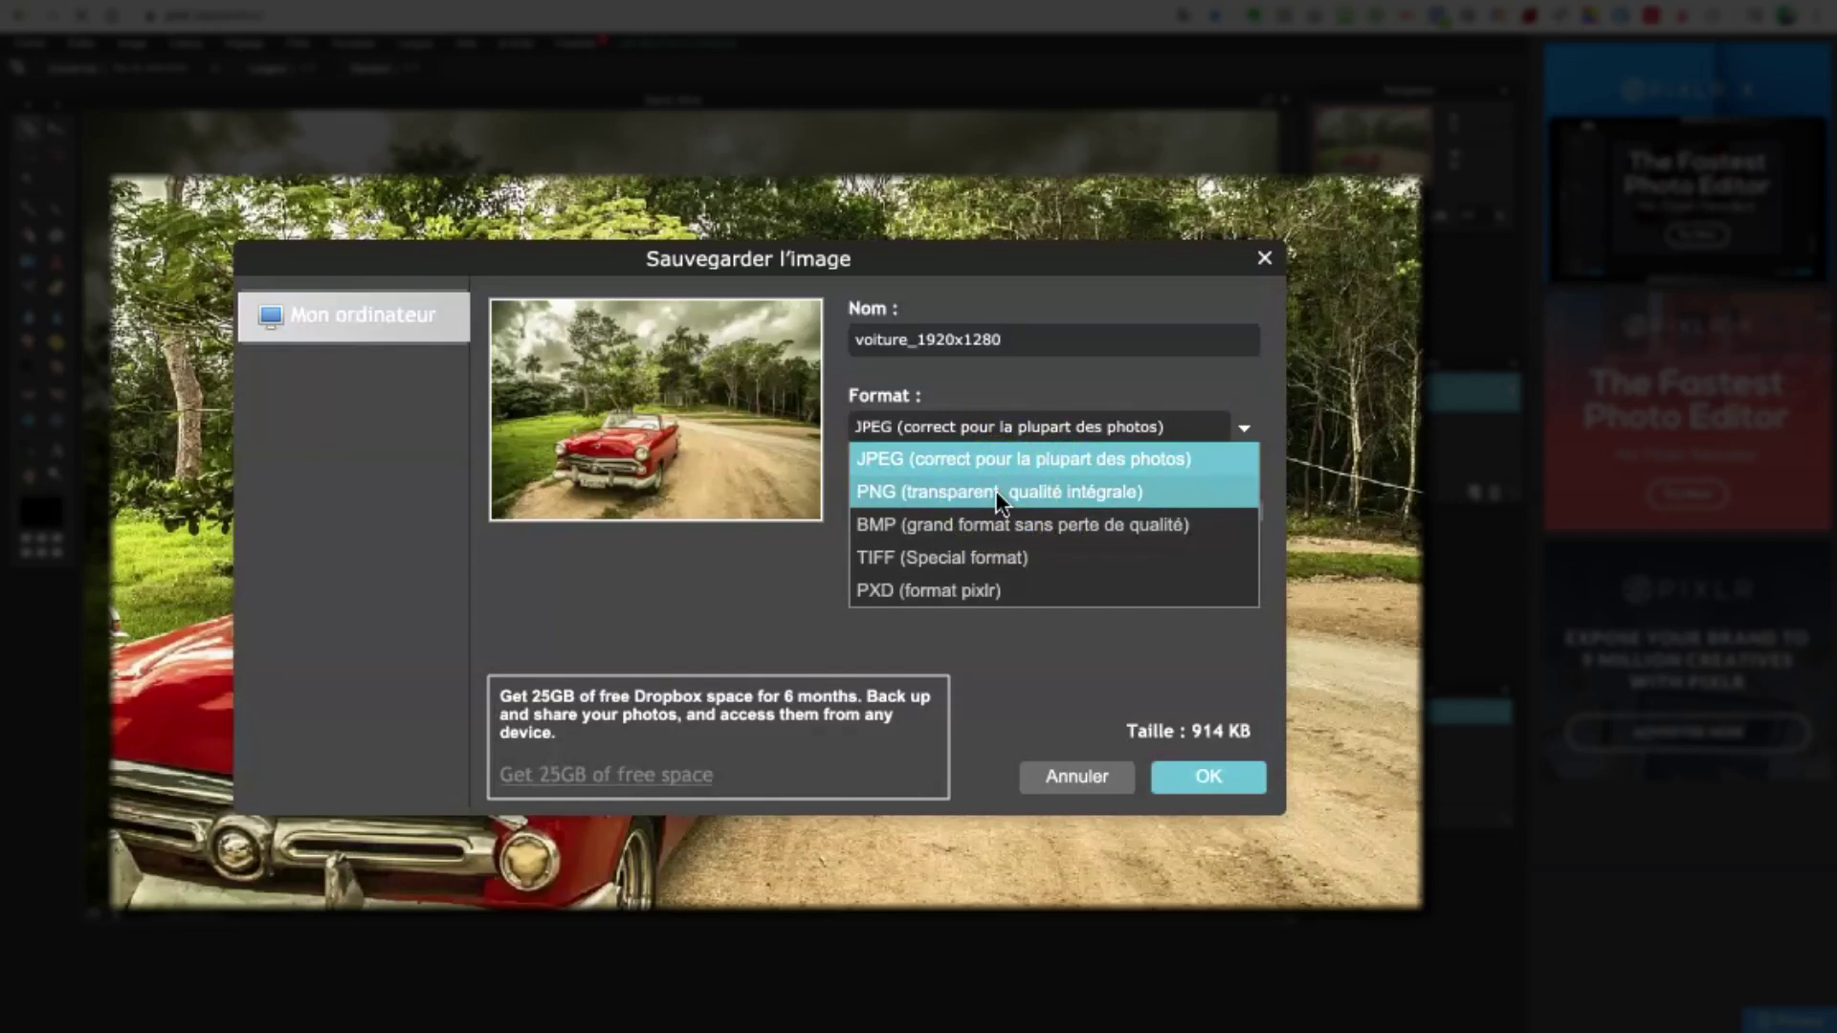
left_click(951, 453)
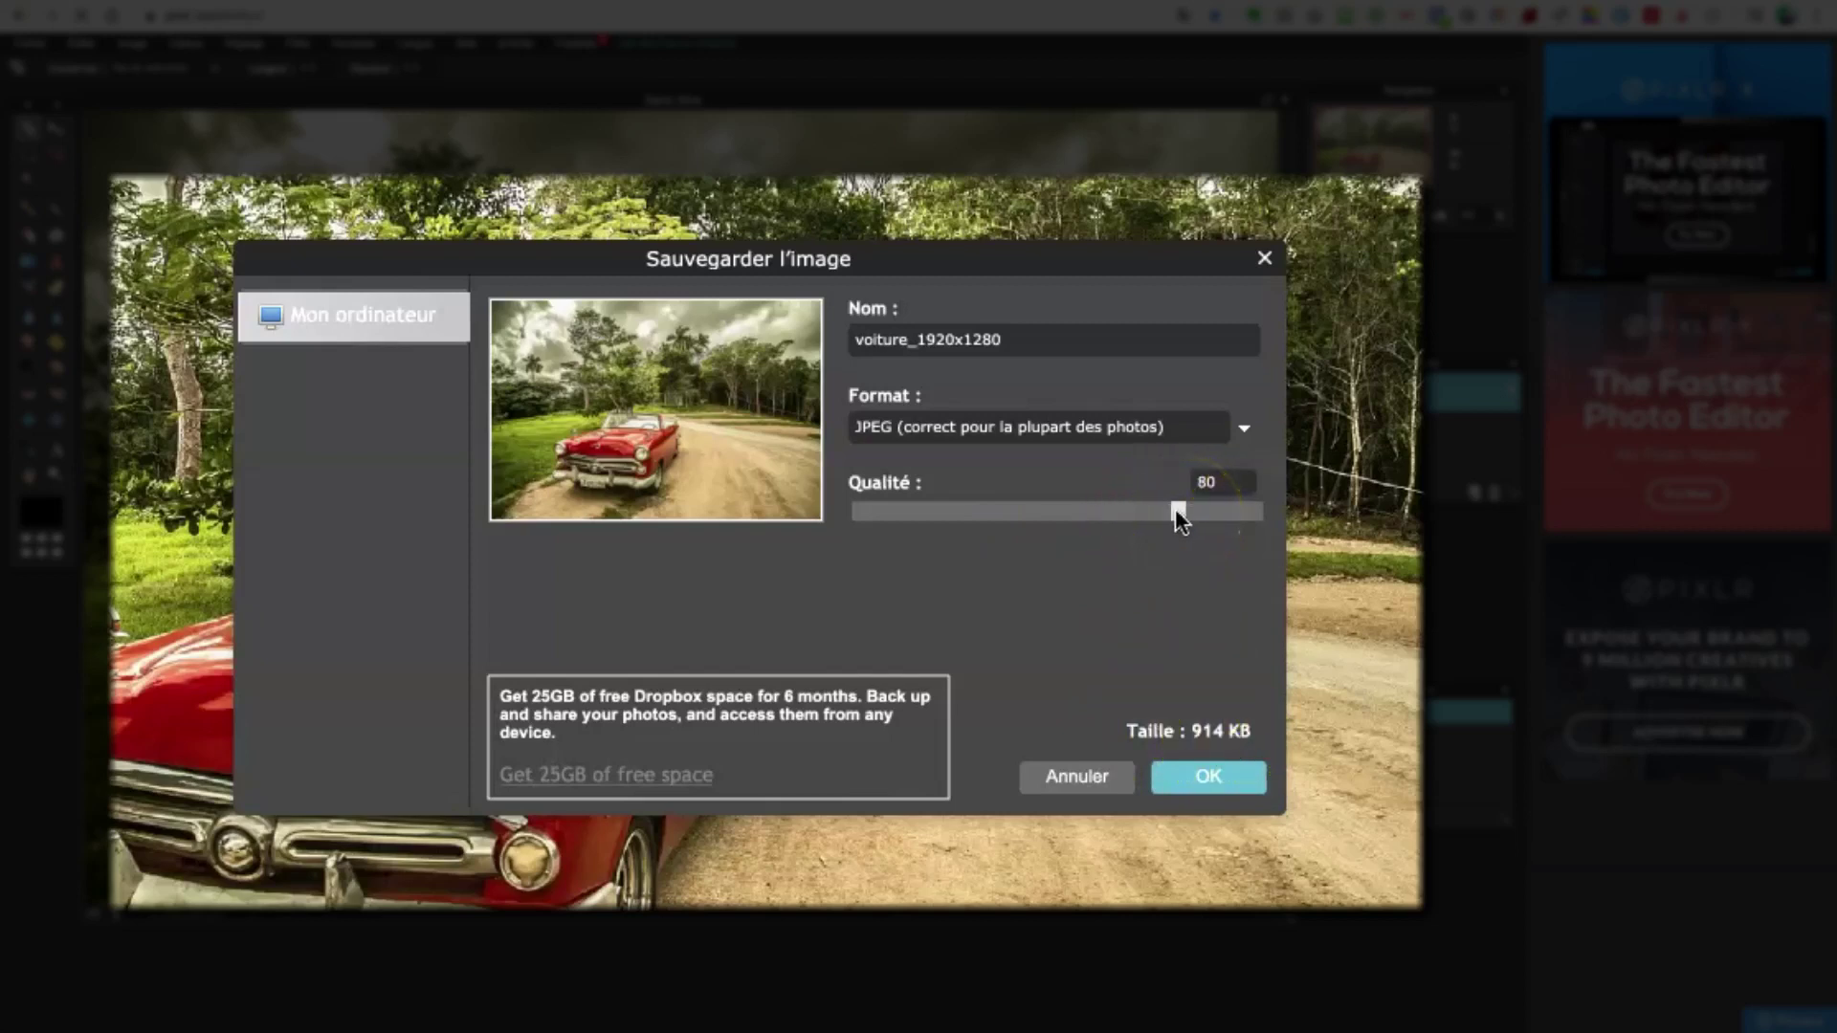
left_click_drag(1175, 508, 1263, 512)
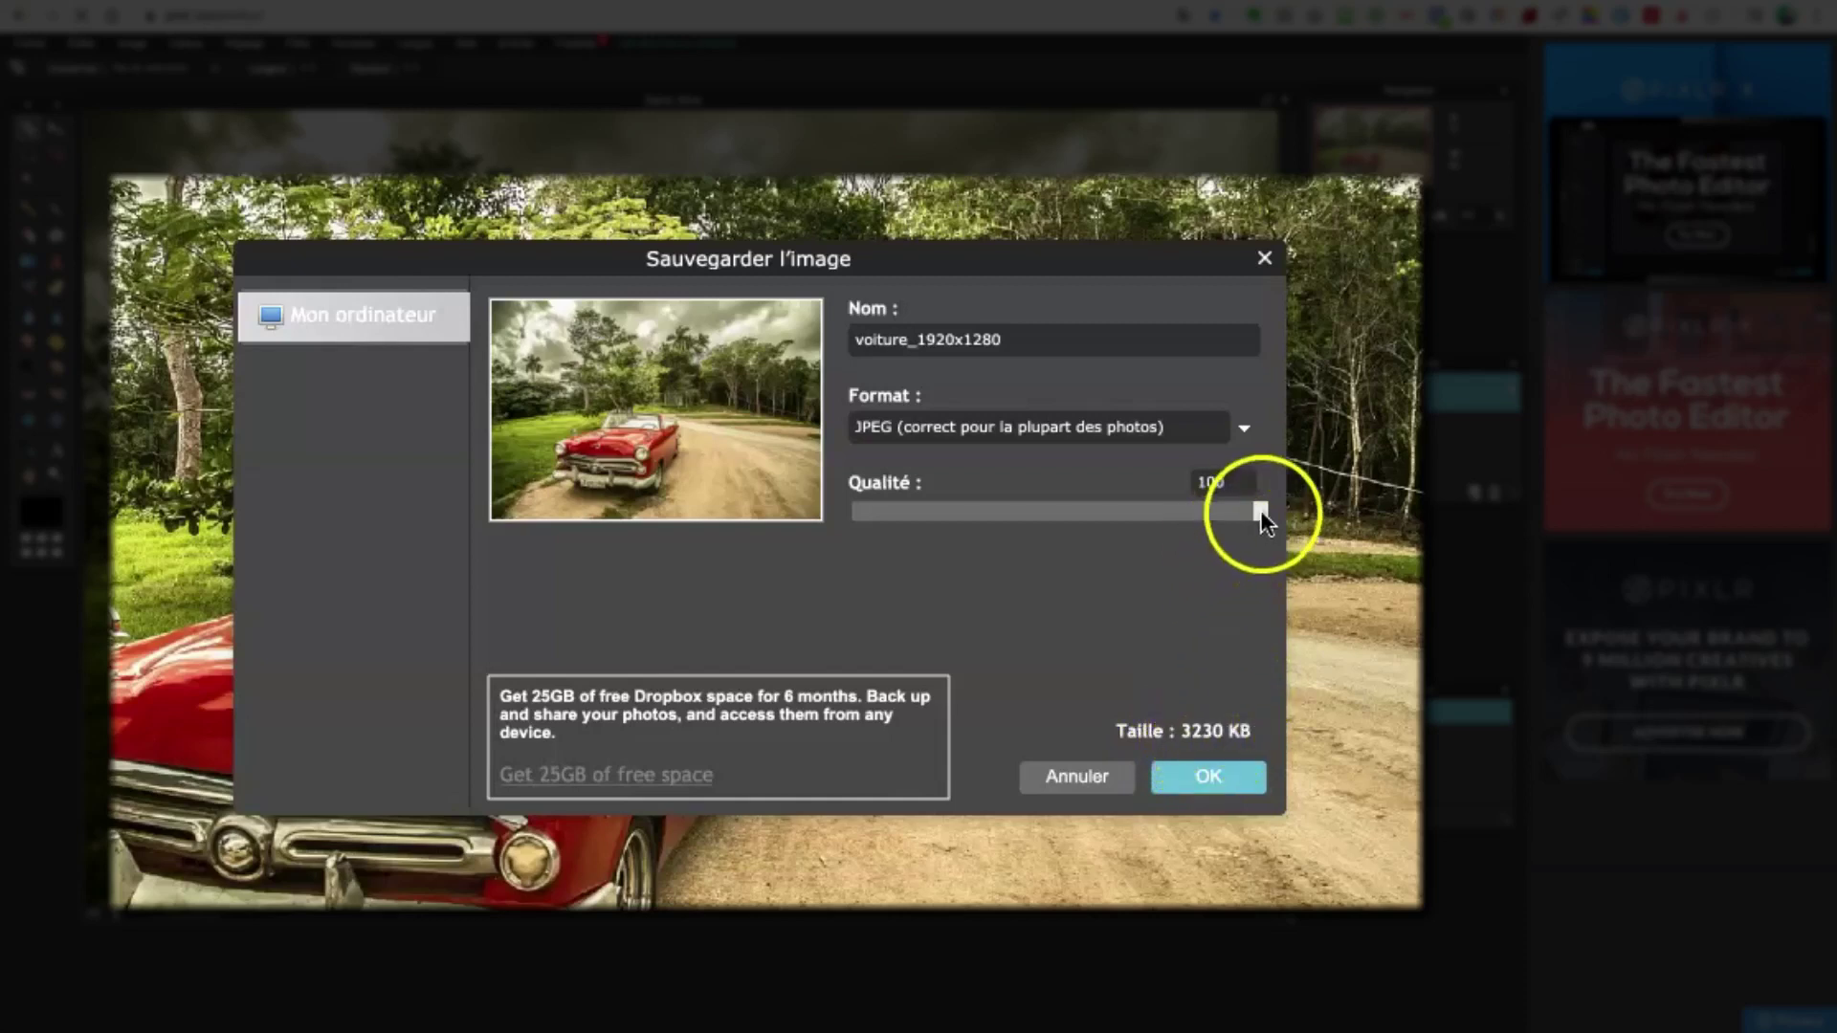
left_click_drag(1260, 505, 1140, 514)
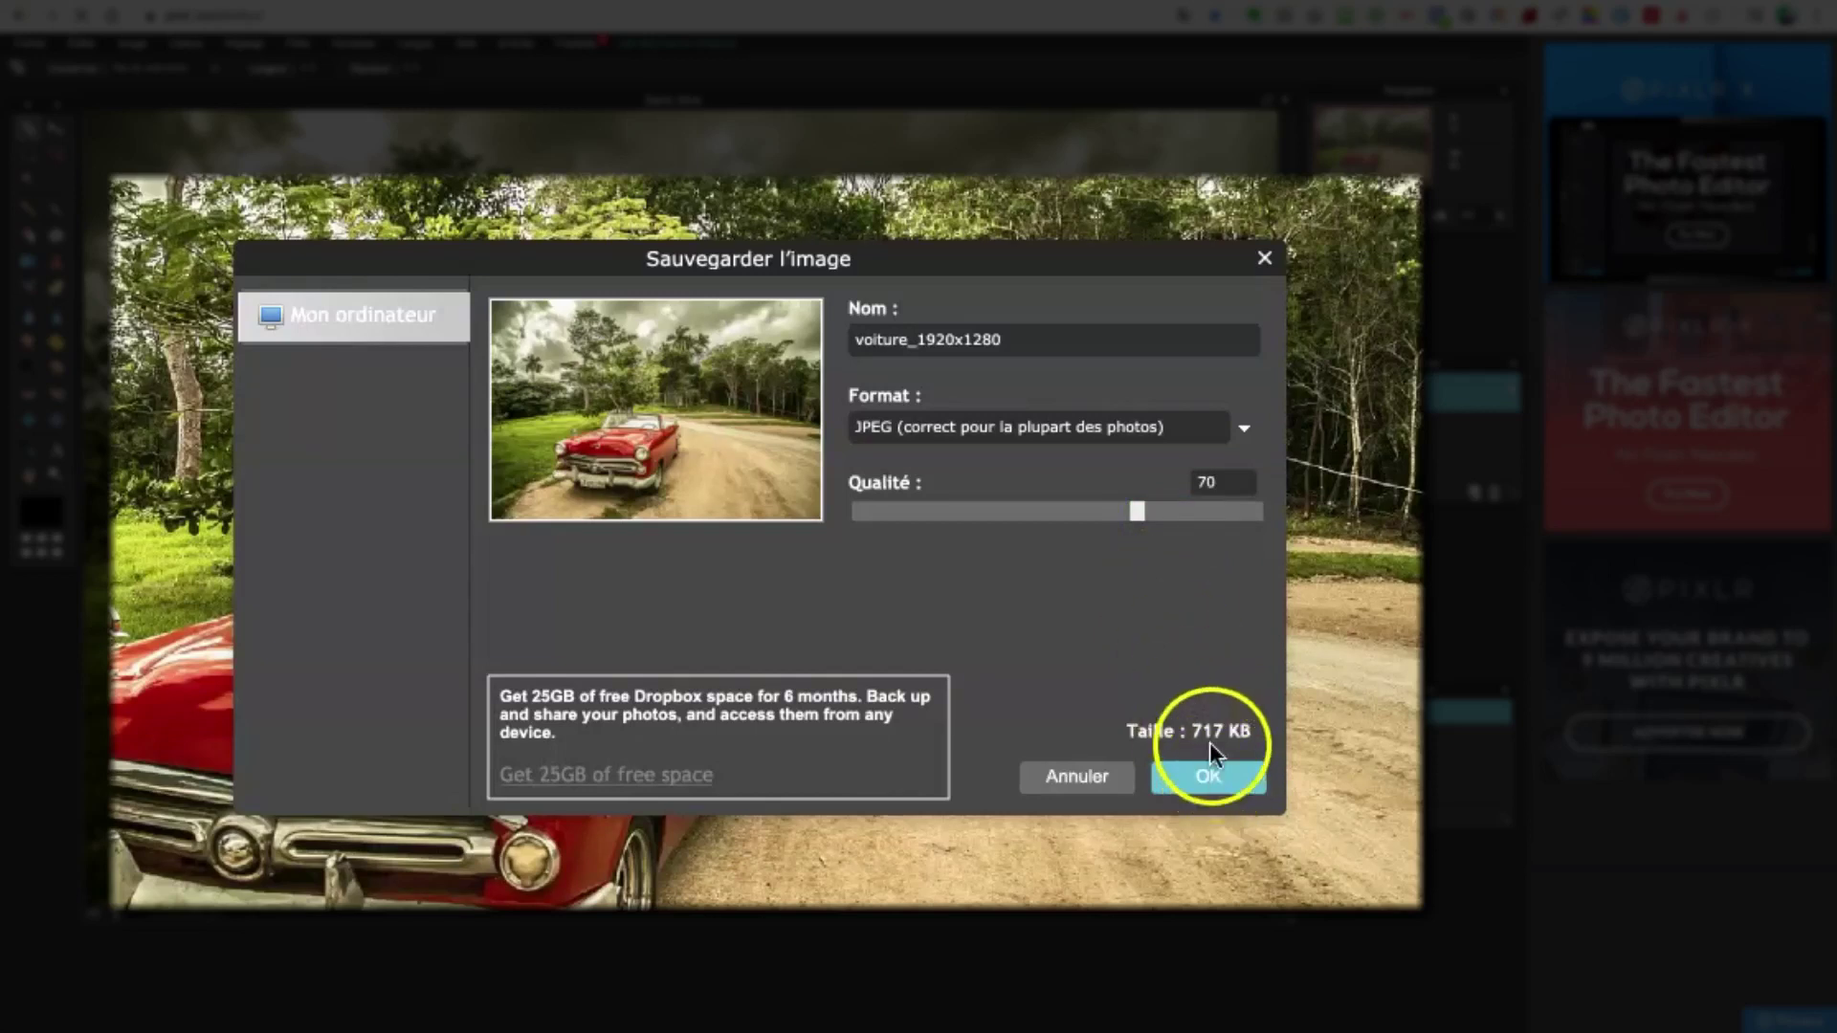
- Try the PNG format to compare its file size, and switch the format back to JPEG
left_click(1232, 423)
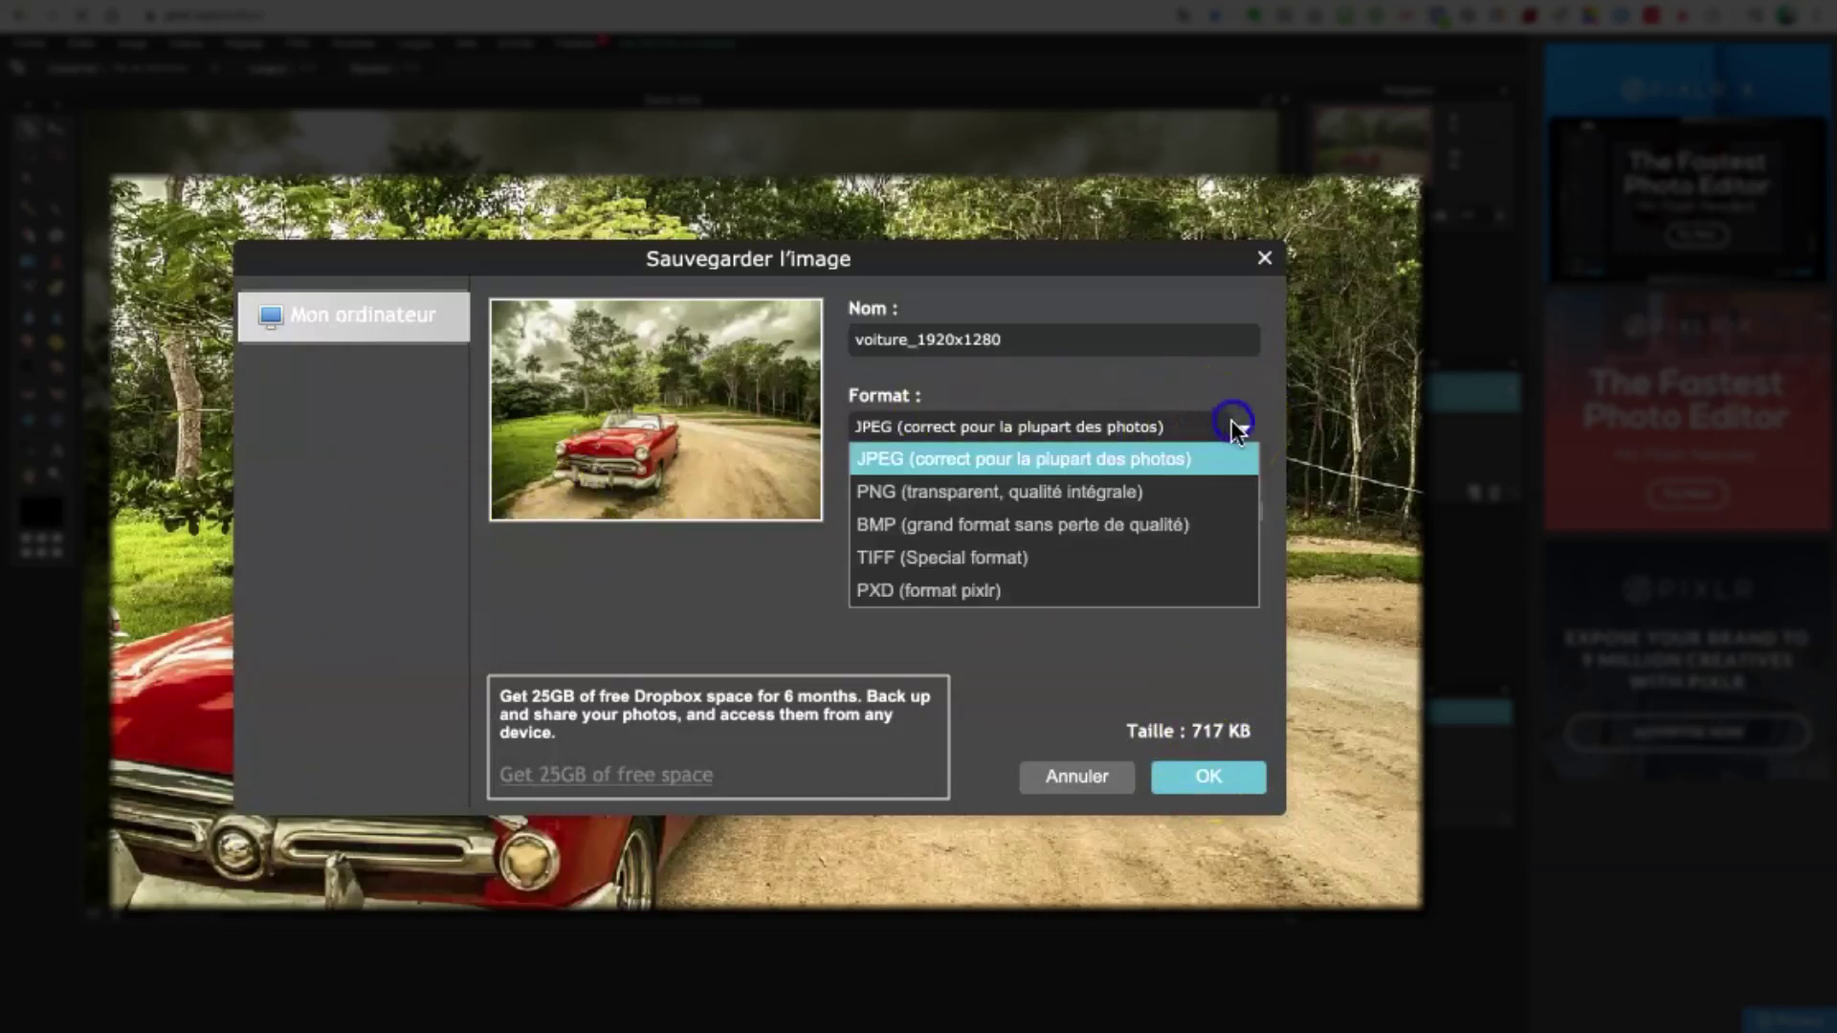
left_click(1077, 491)
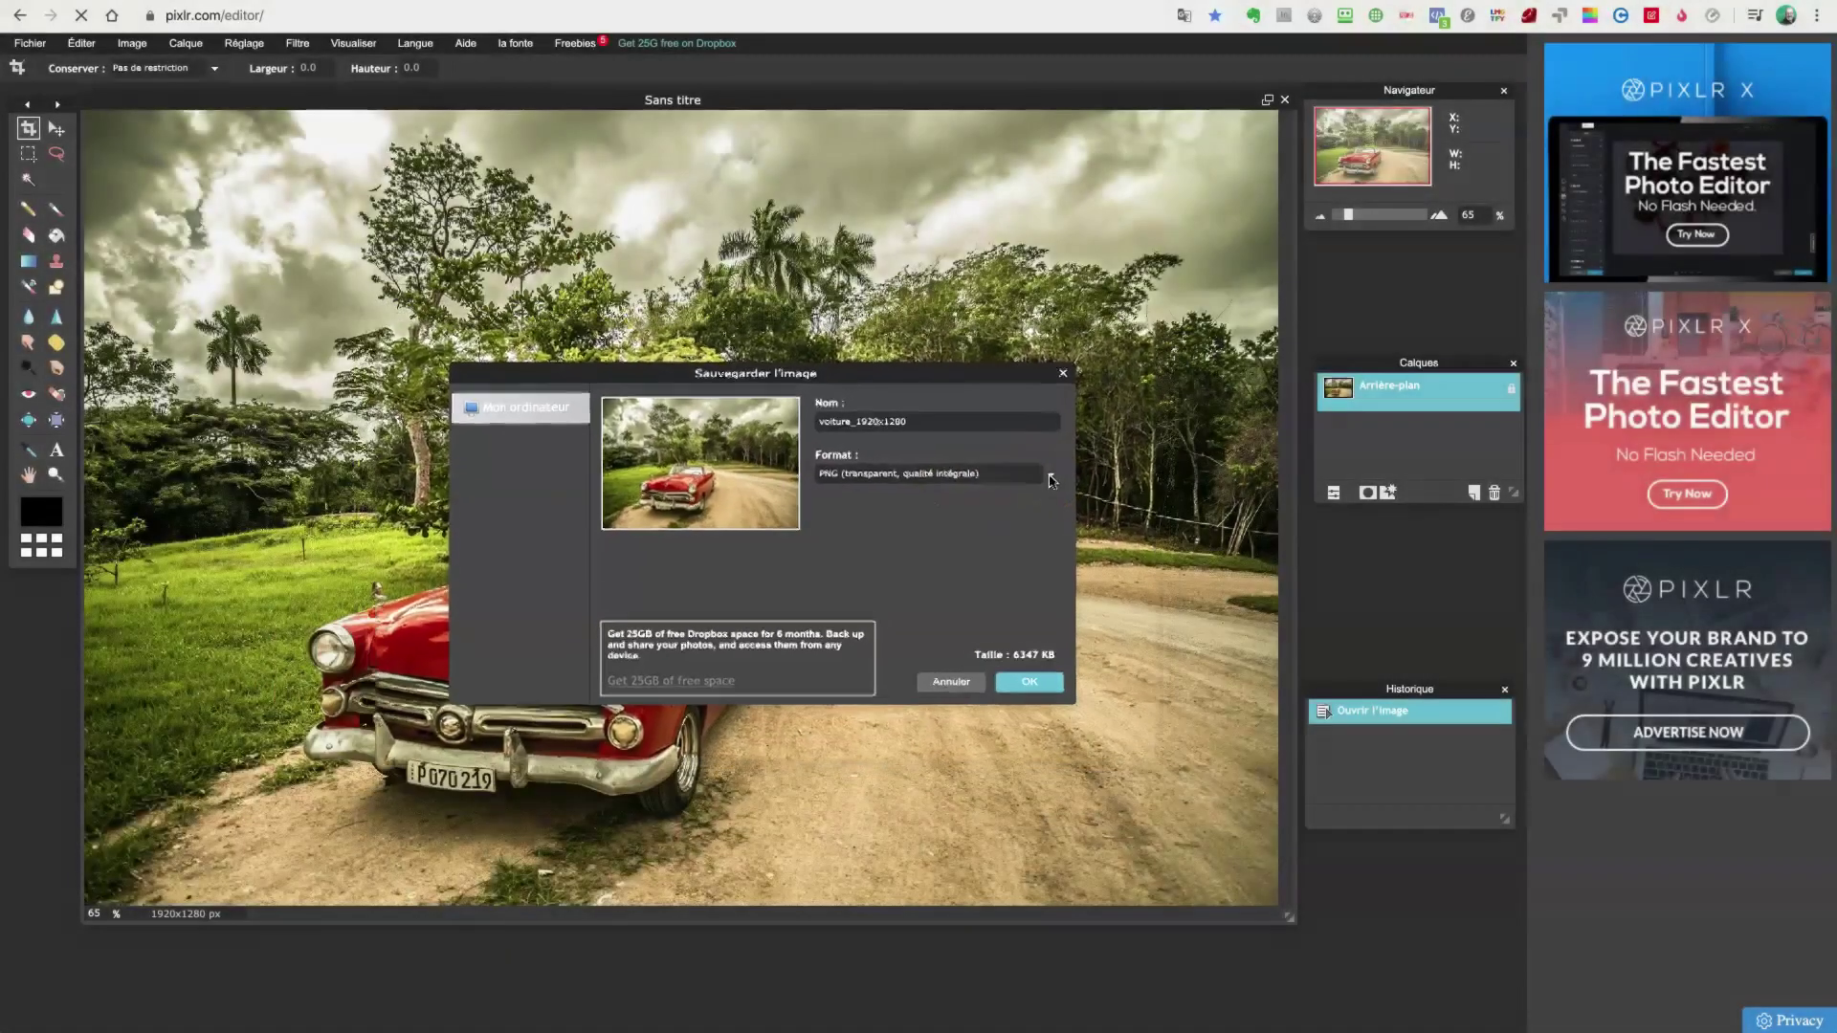
left_click(1044, 482)
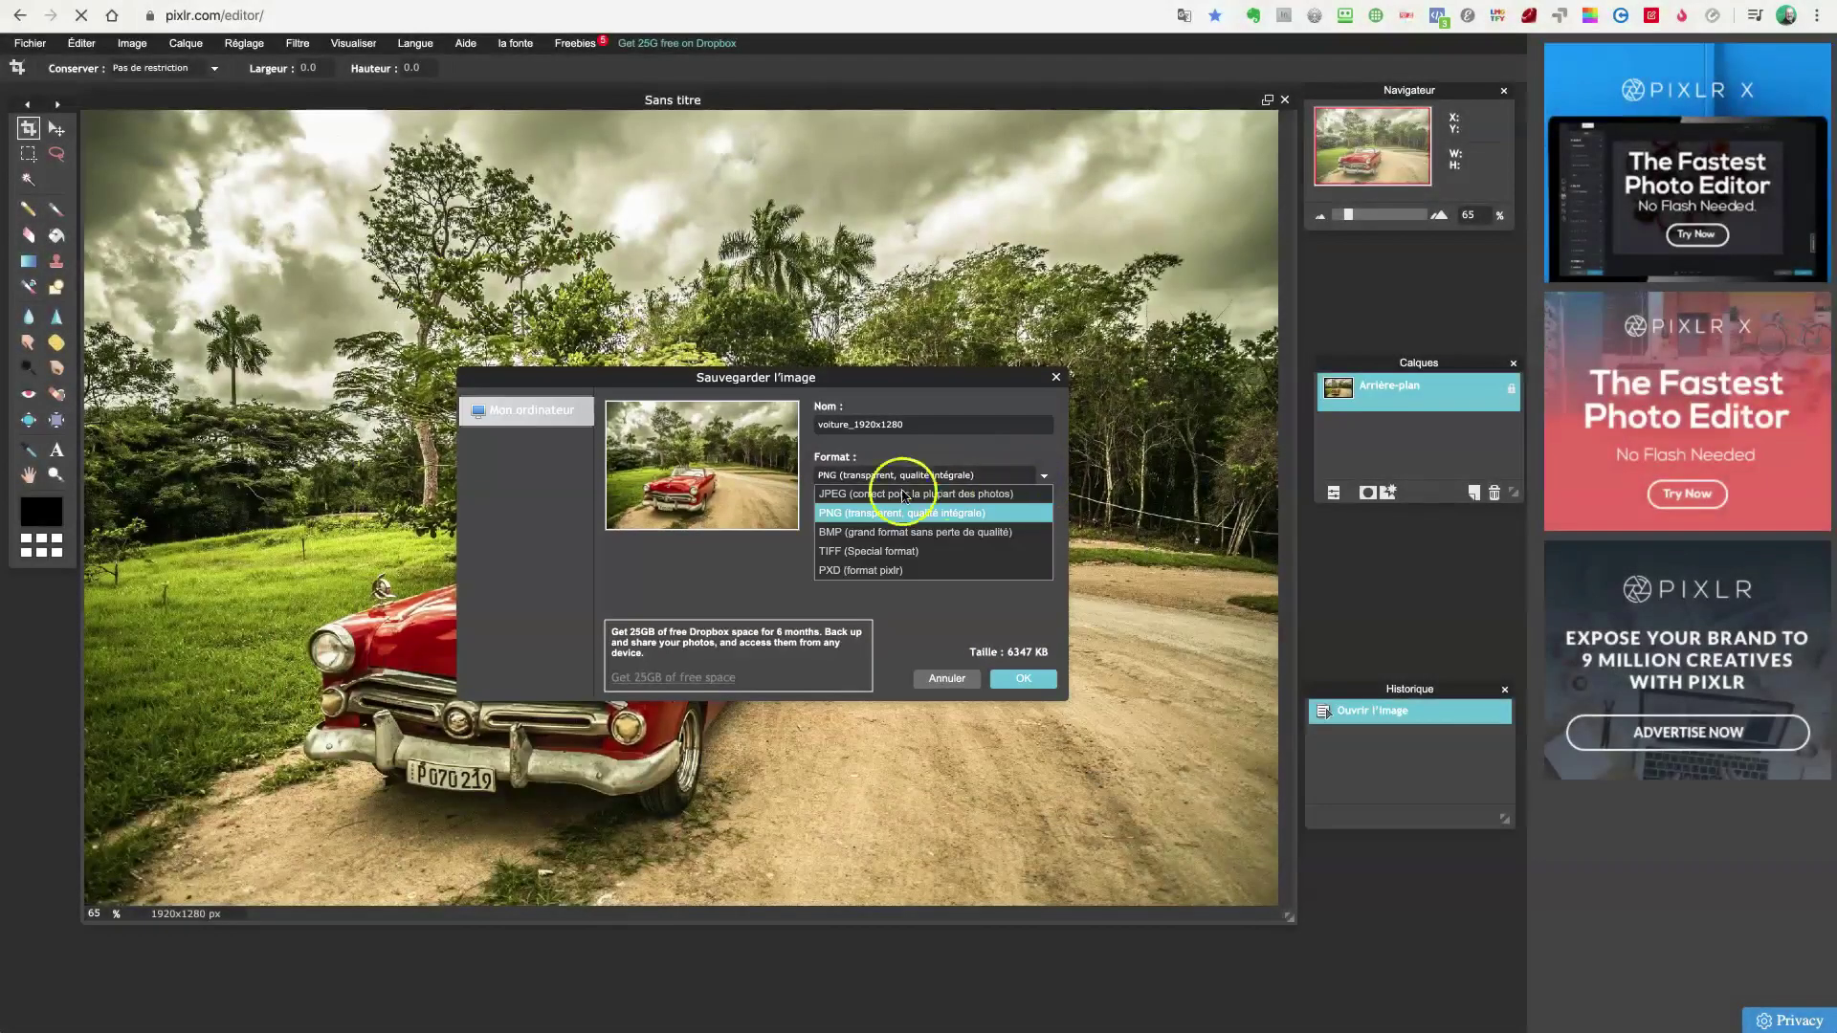
left_click(862, 493)
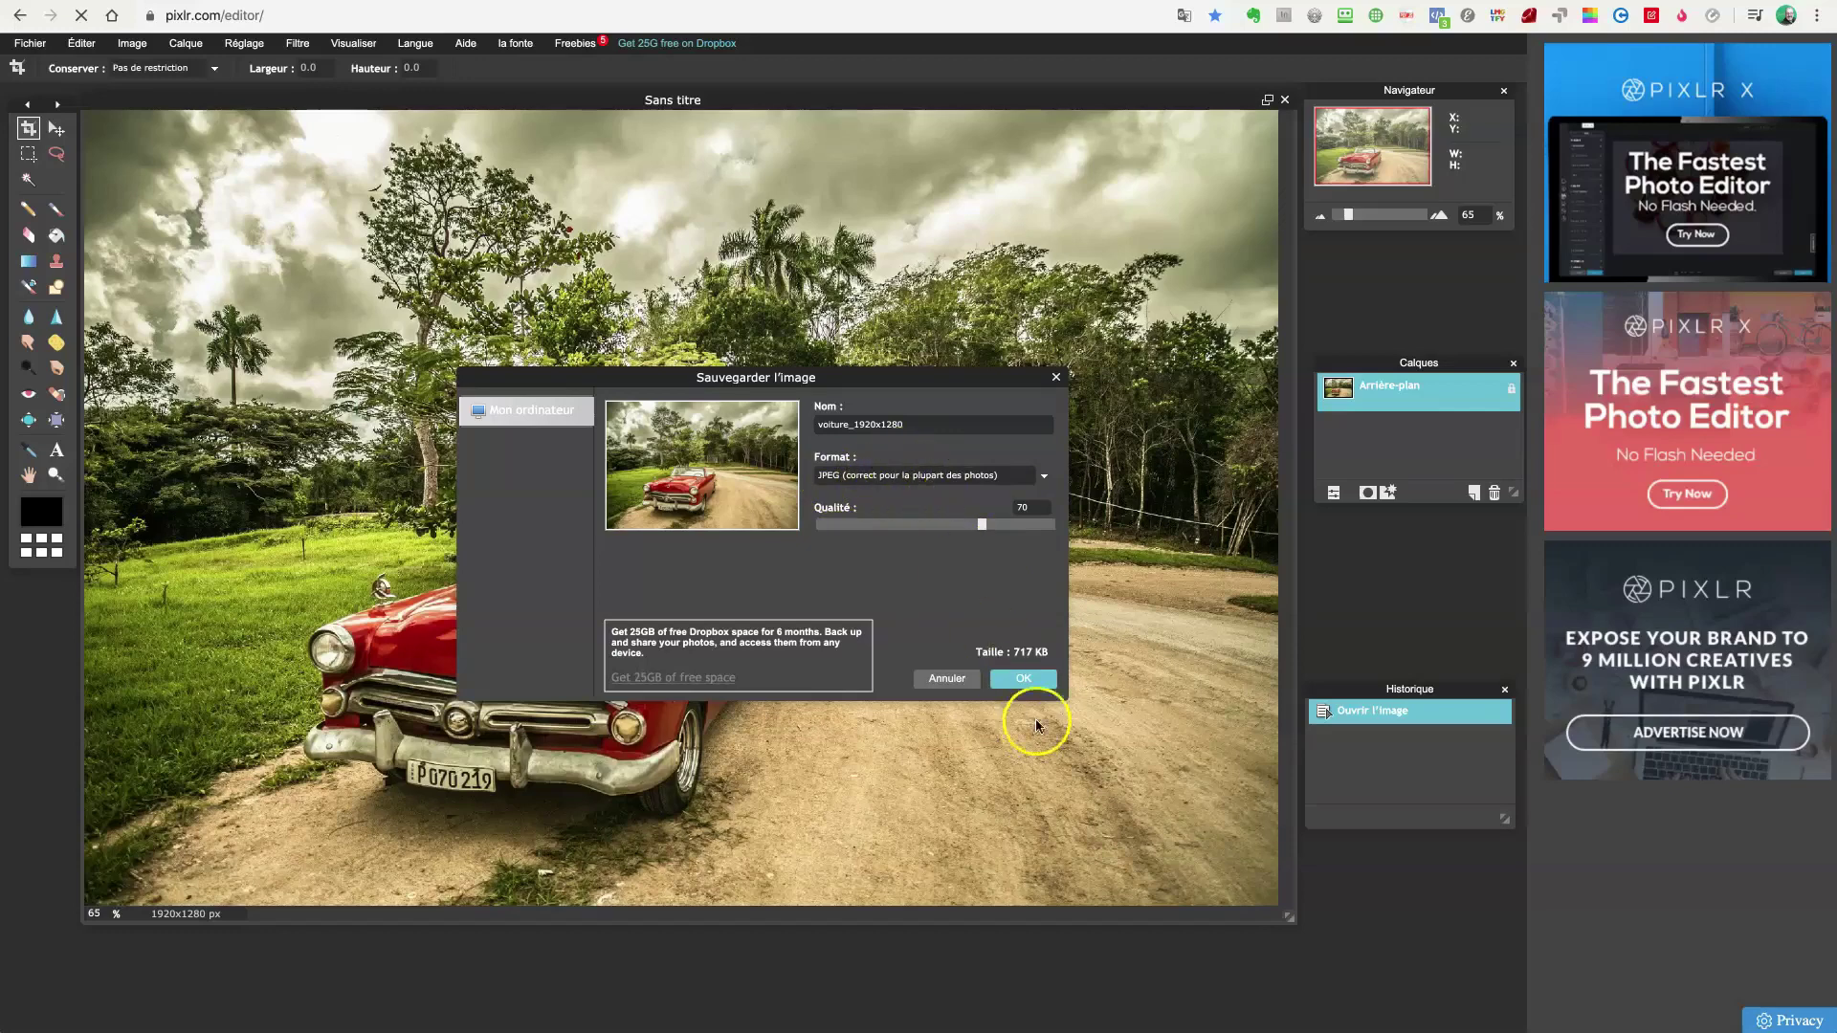
- Save the JPEG as voiture_1920x1280.jpg in the Bureau folder
left_click(1022, 679)
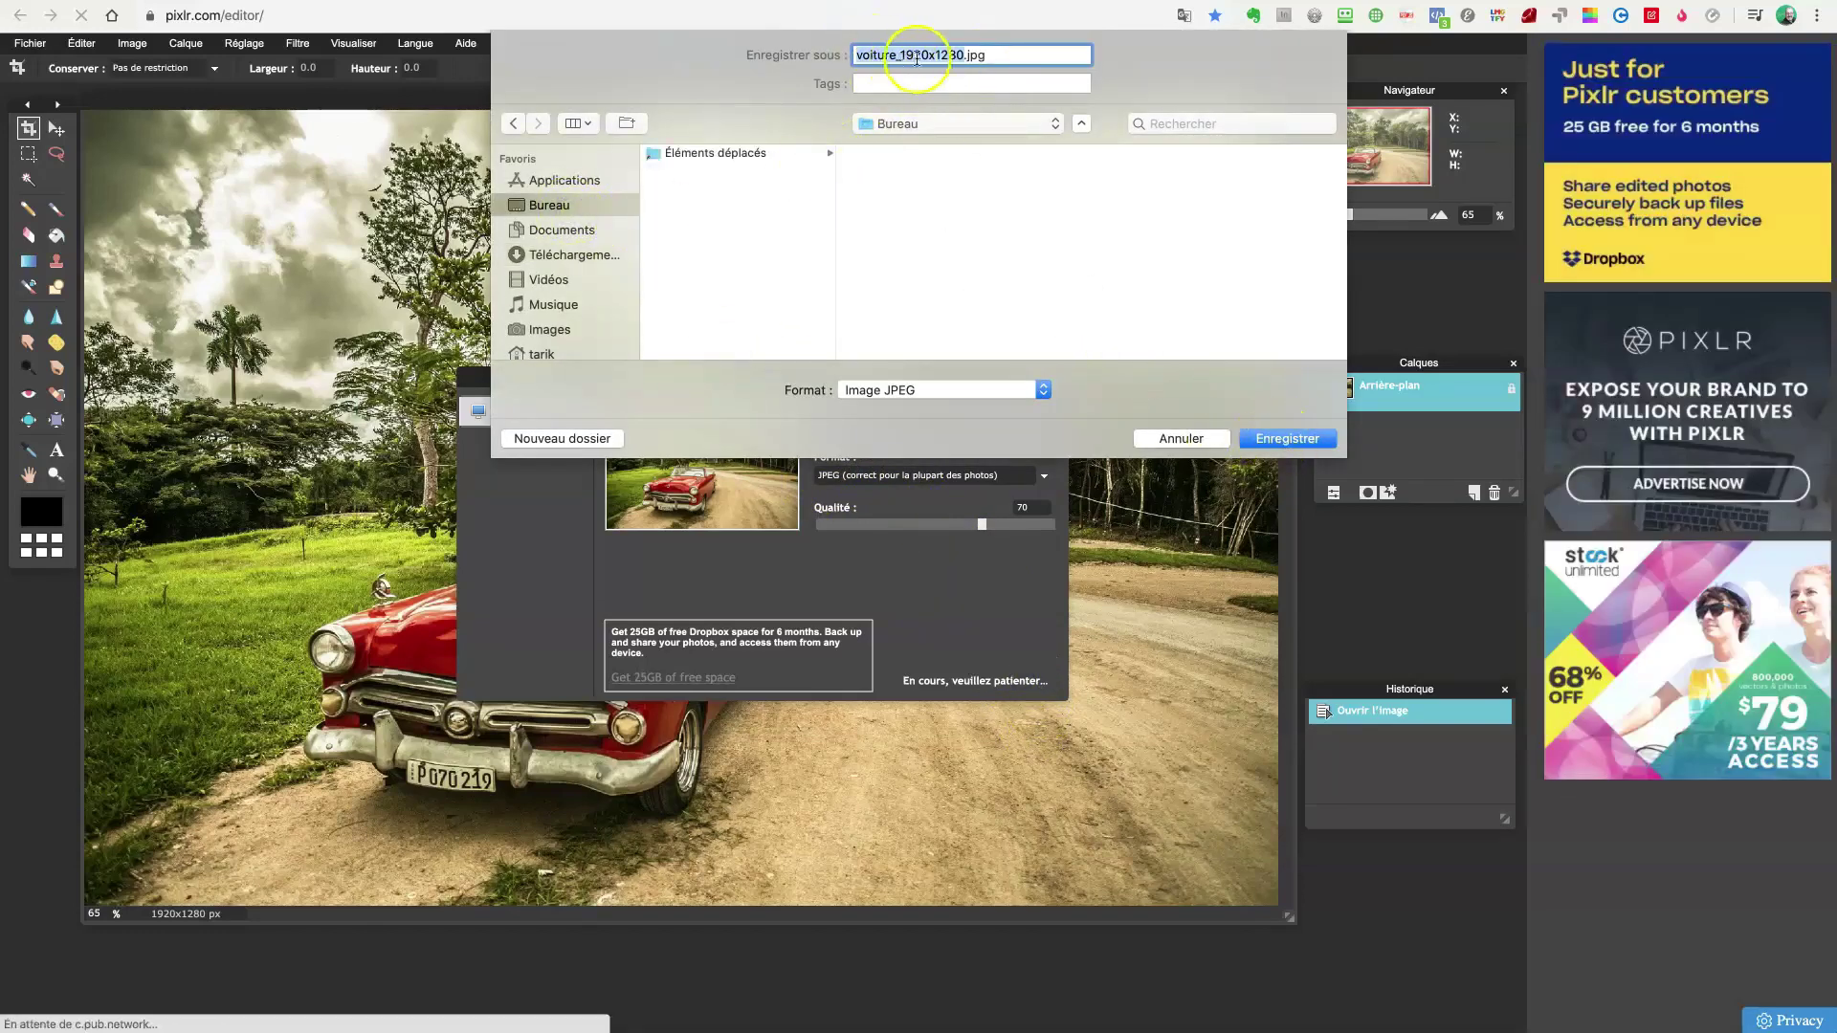
left_click(1293, 438)
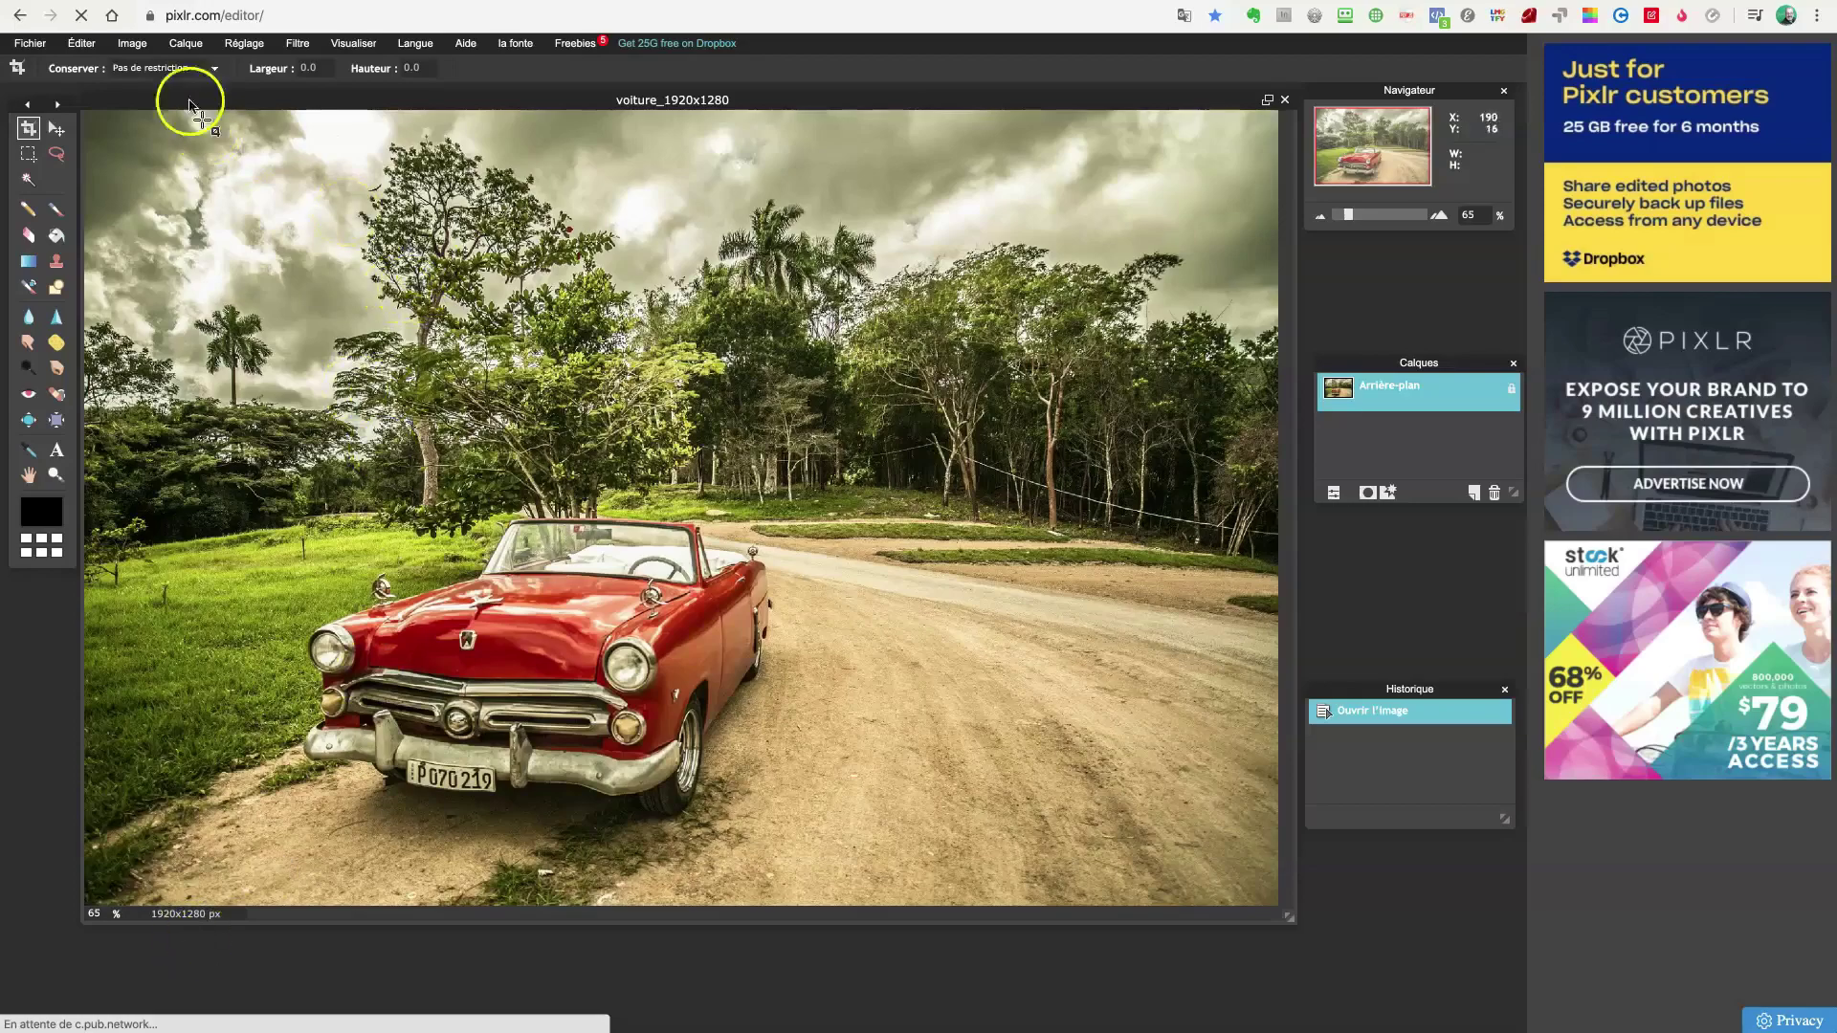
- Resize the image to 650×433 pixels with its proportions kept
left_click(132, 43)
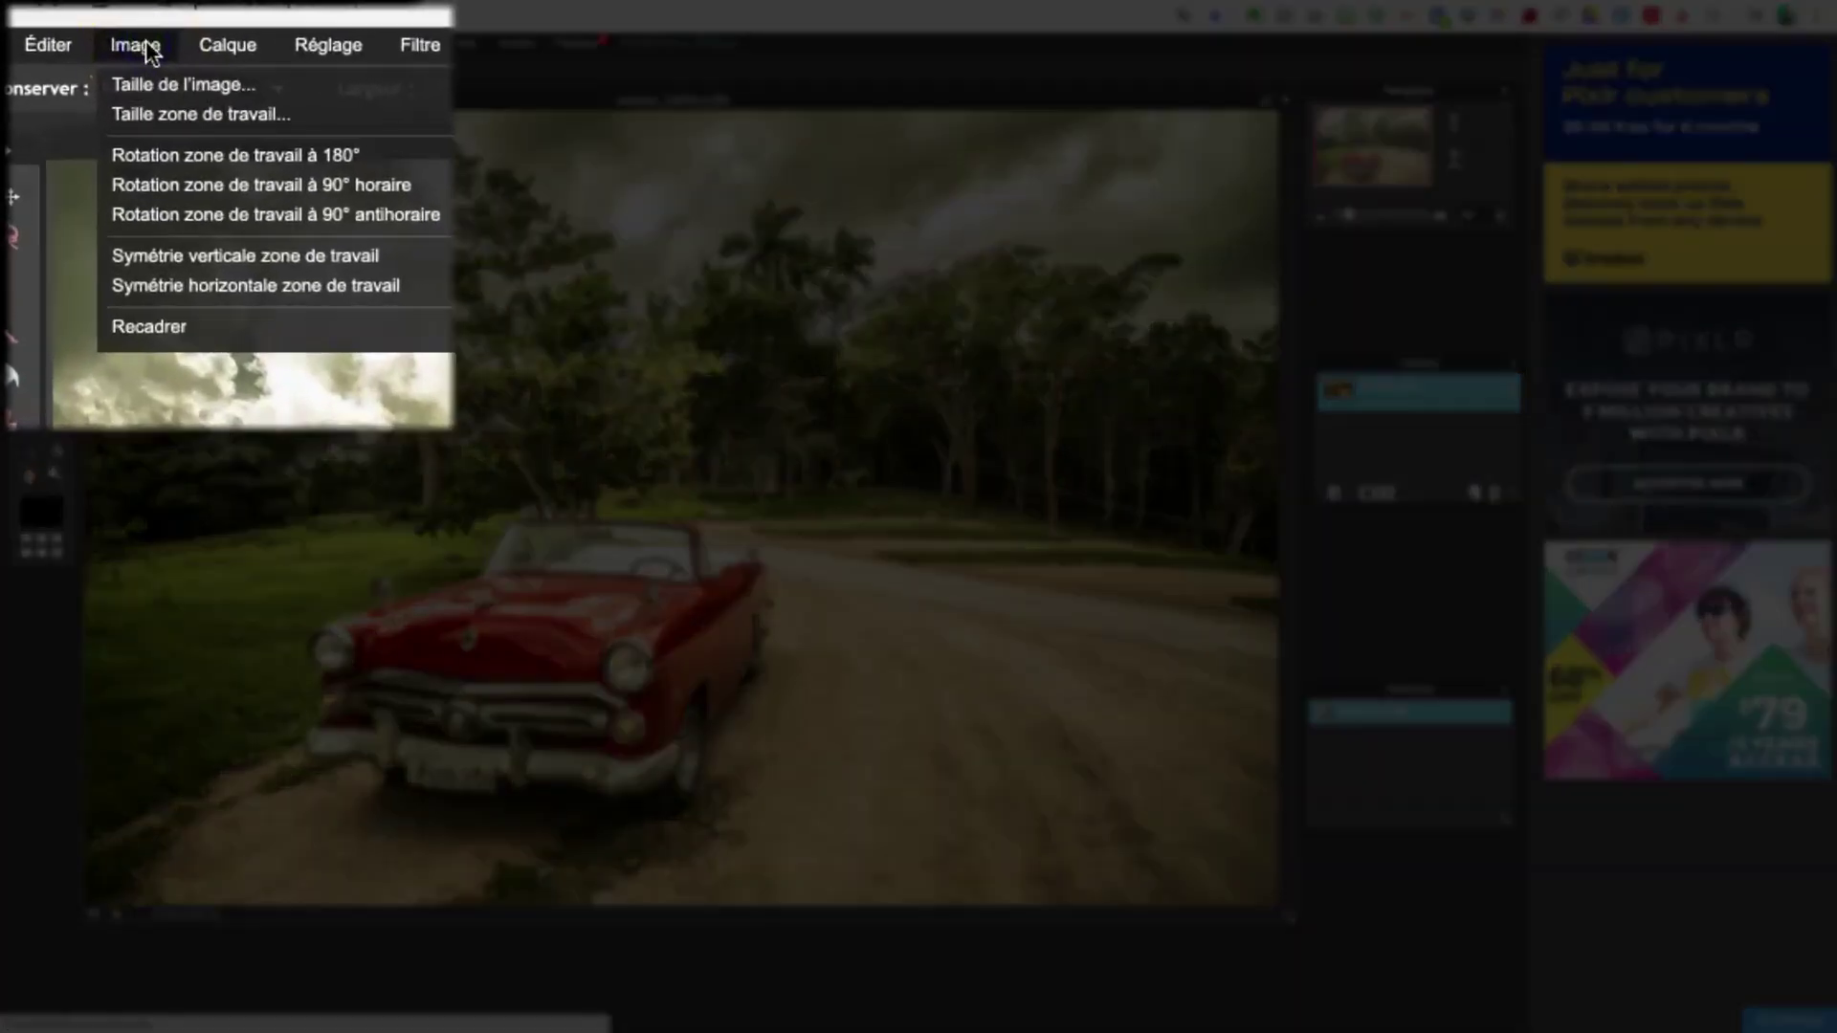
left_click(152, 81)
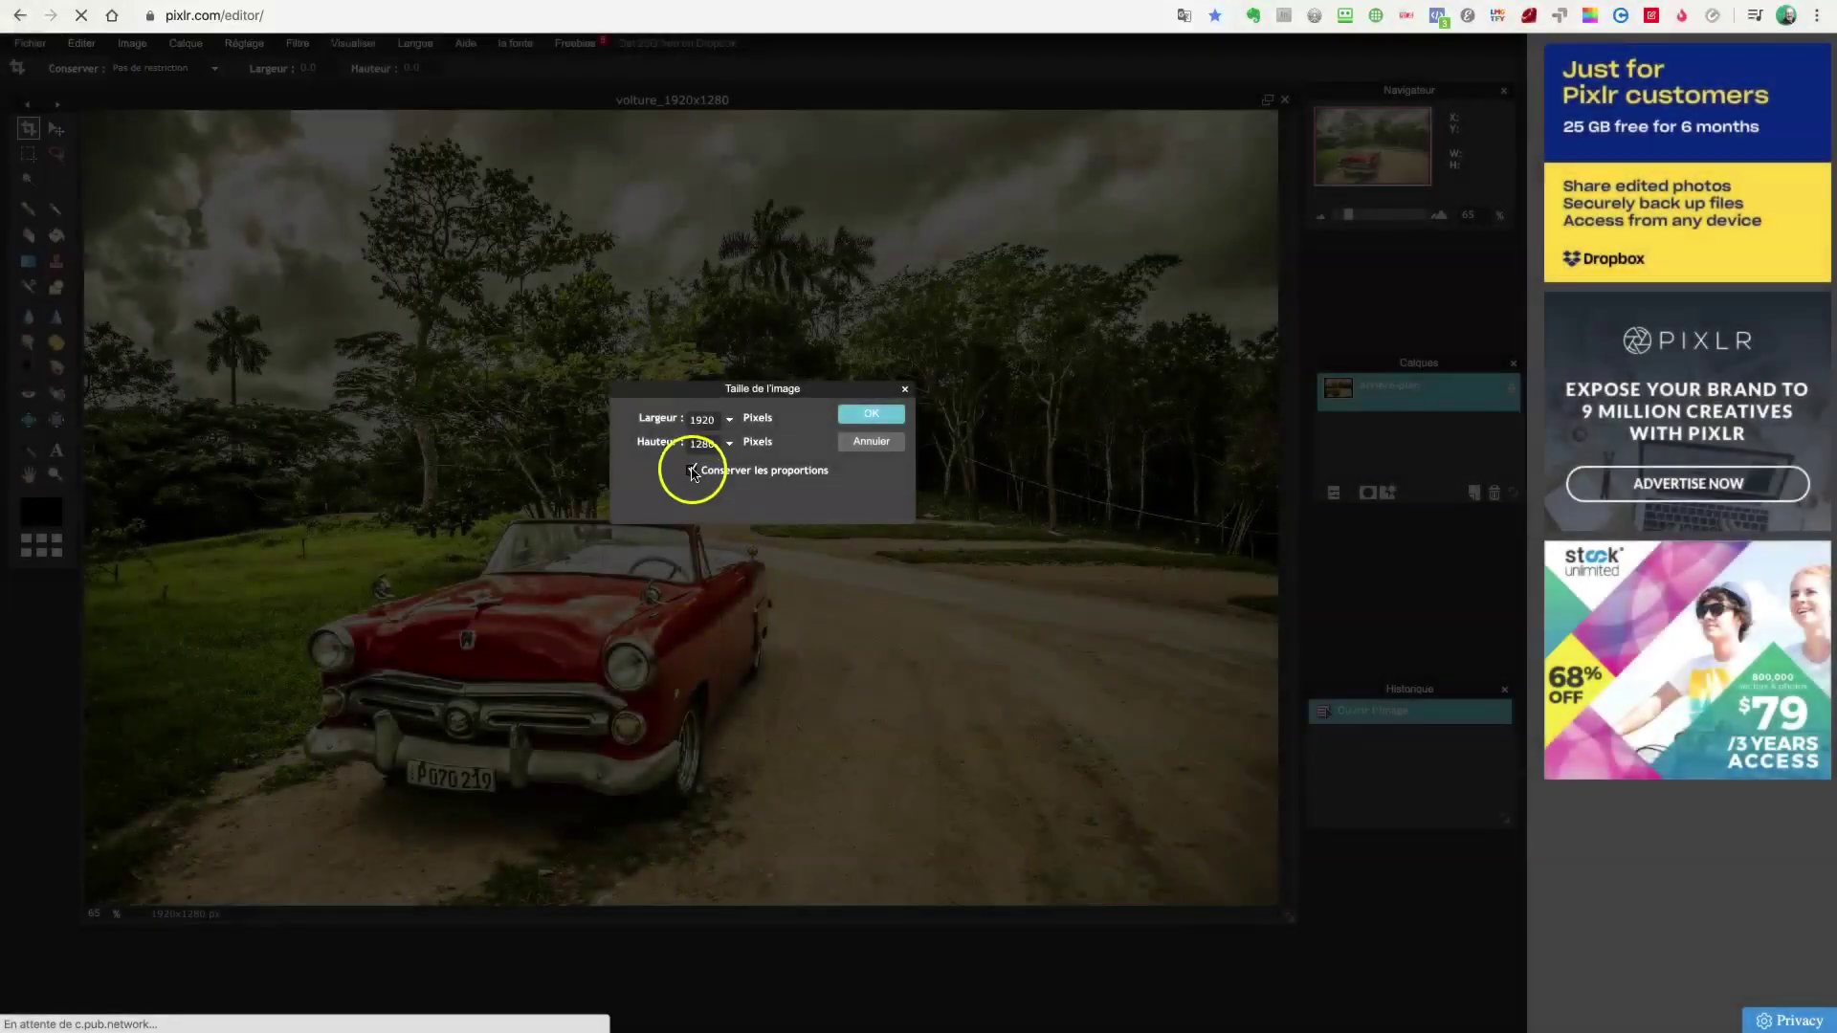
left_click(691, 470)
left_click(692, 470)
left_click(708, 476)
left_click(796, 480)
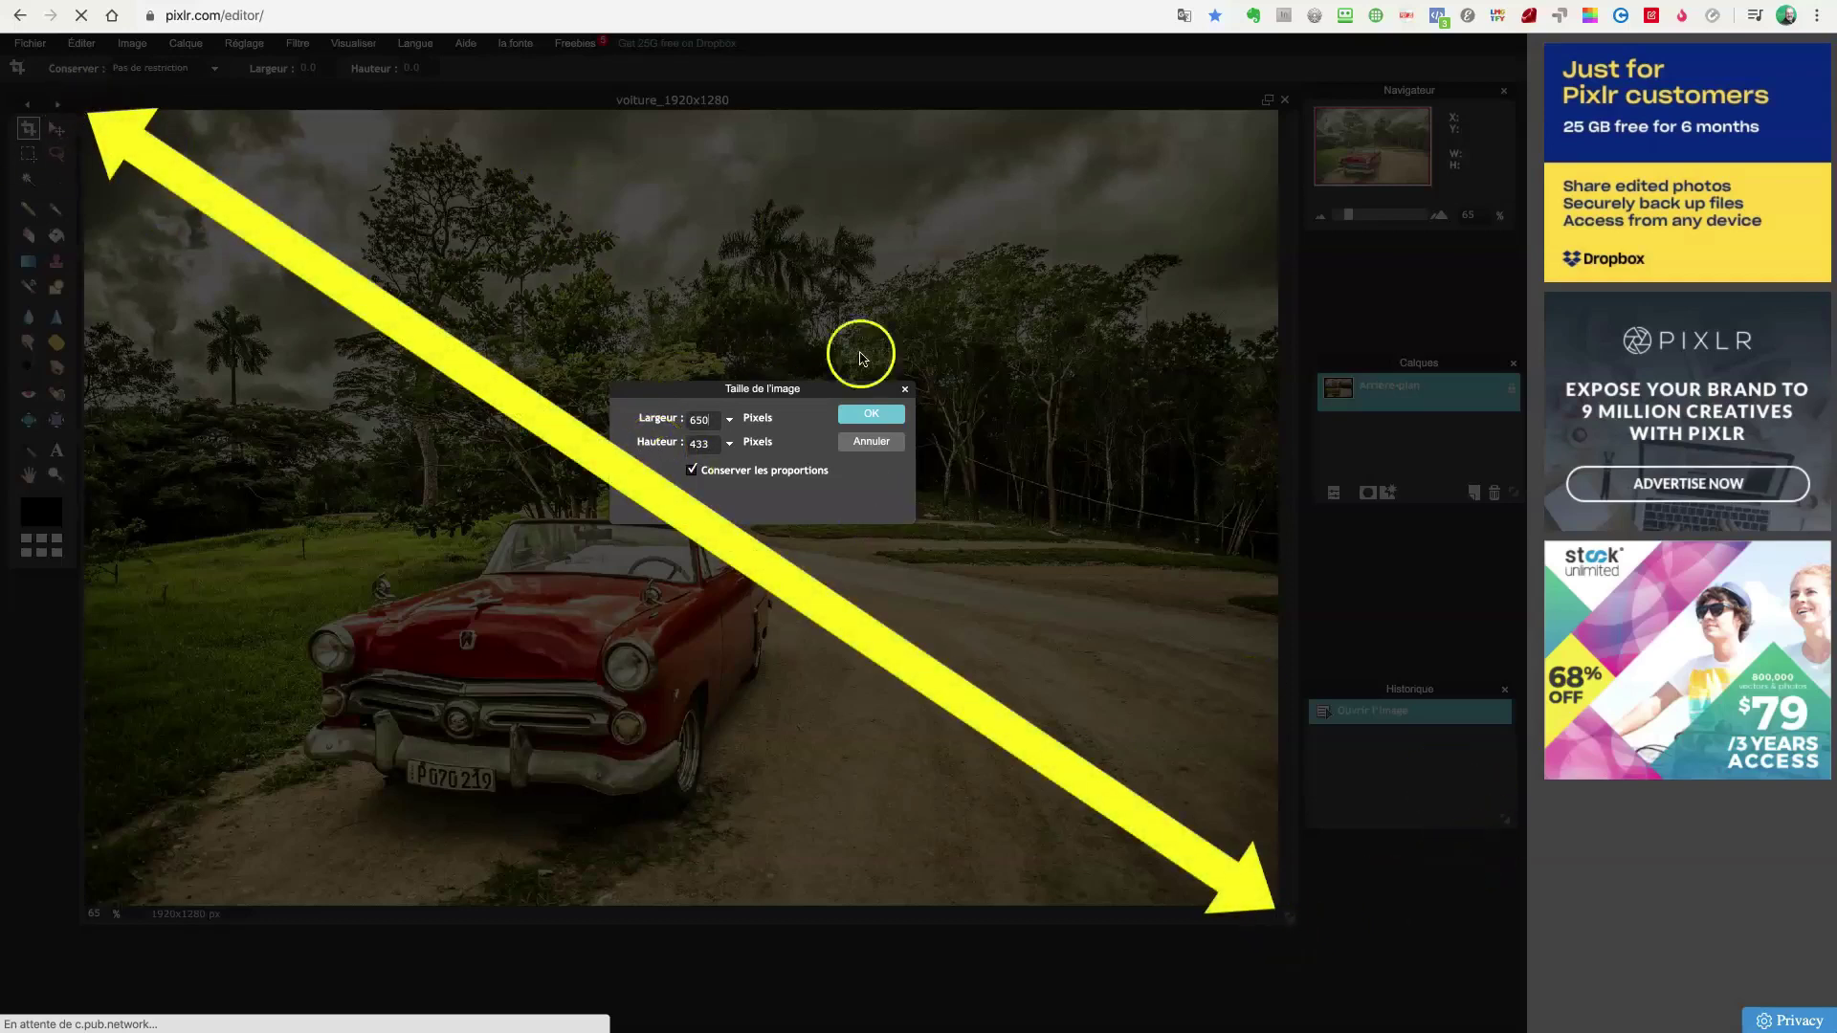
left_click(861, 415)
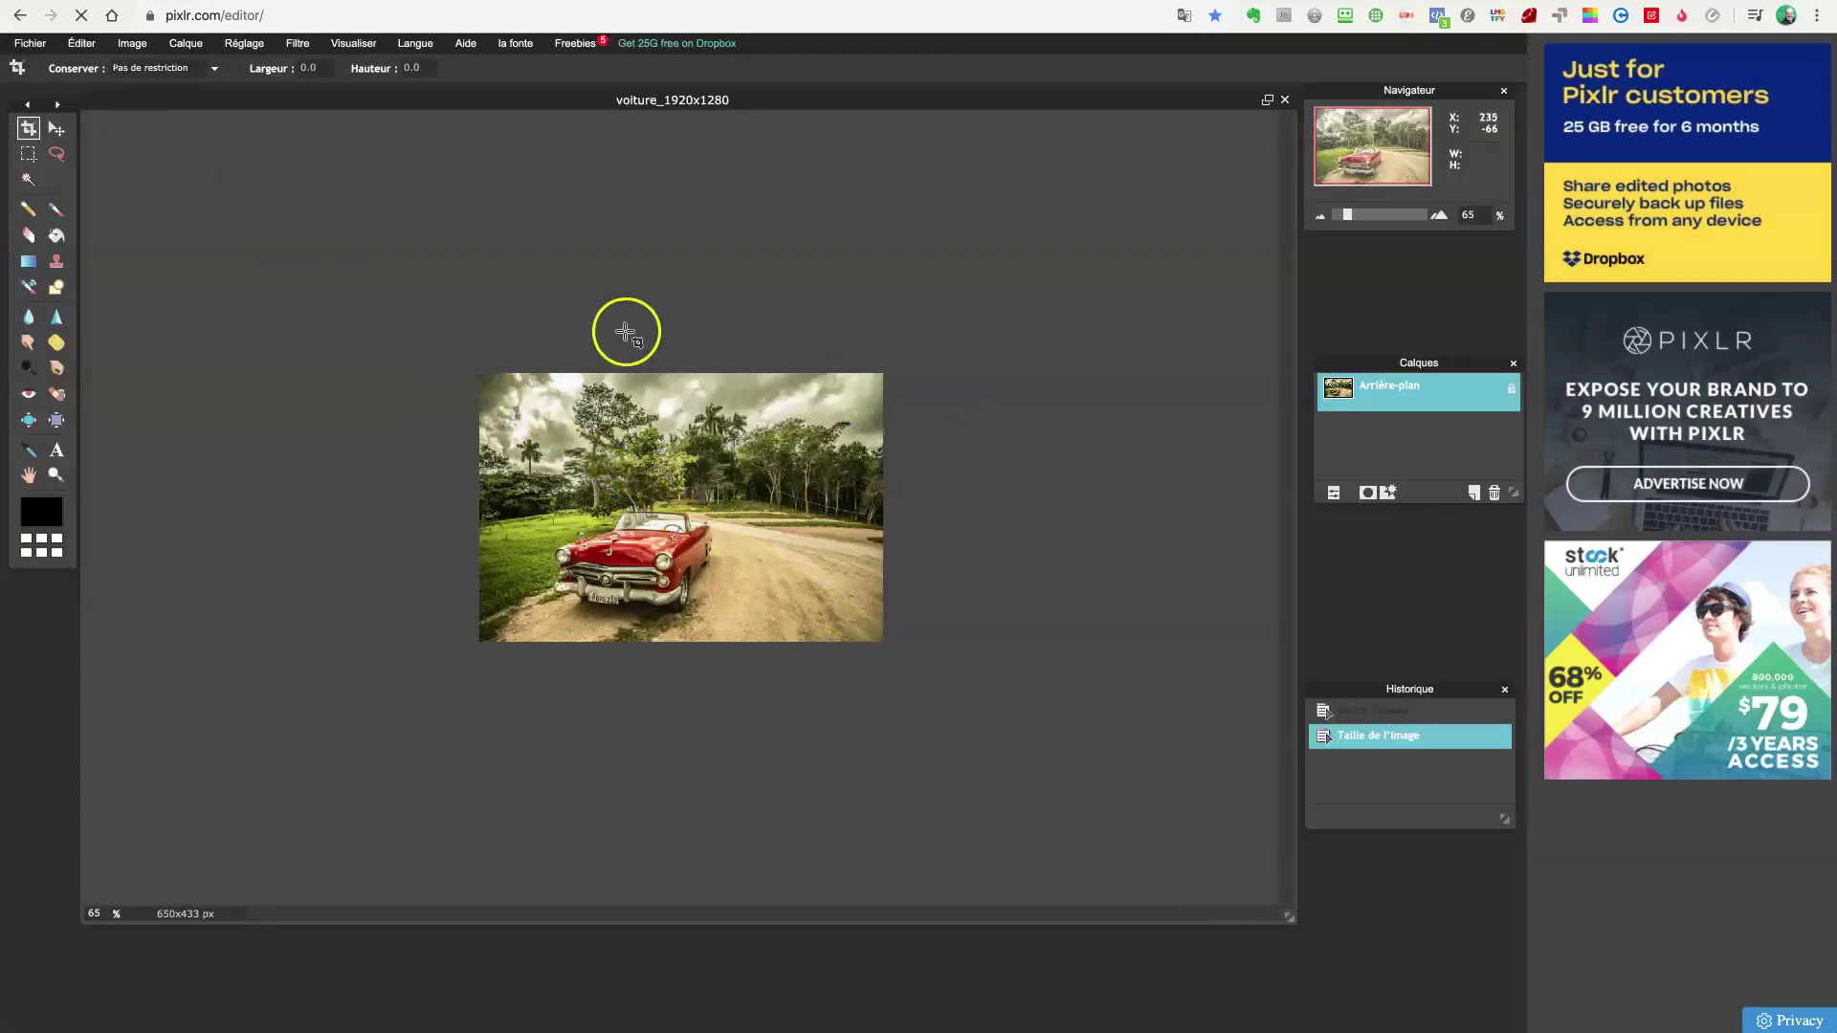
- Save the resized image as voiture_650x433.jpg in the Bureau folder, in JPEG format at quality 80
left_click_drag(1343, 215, 1363, 214)
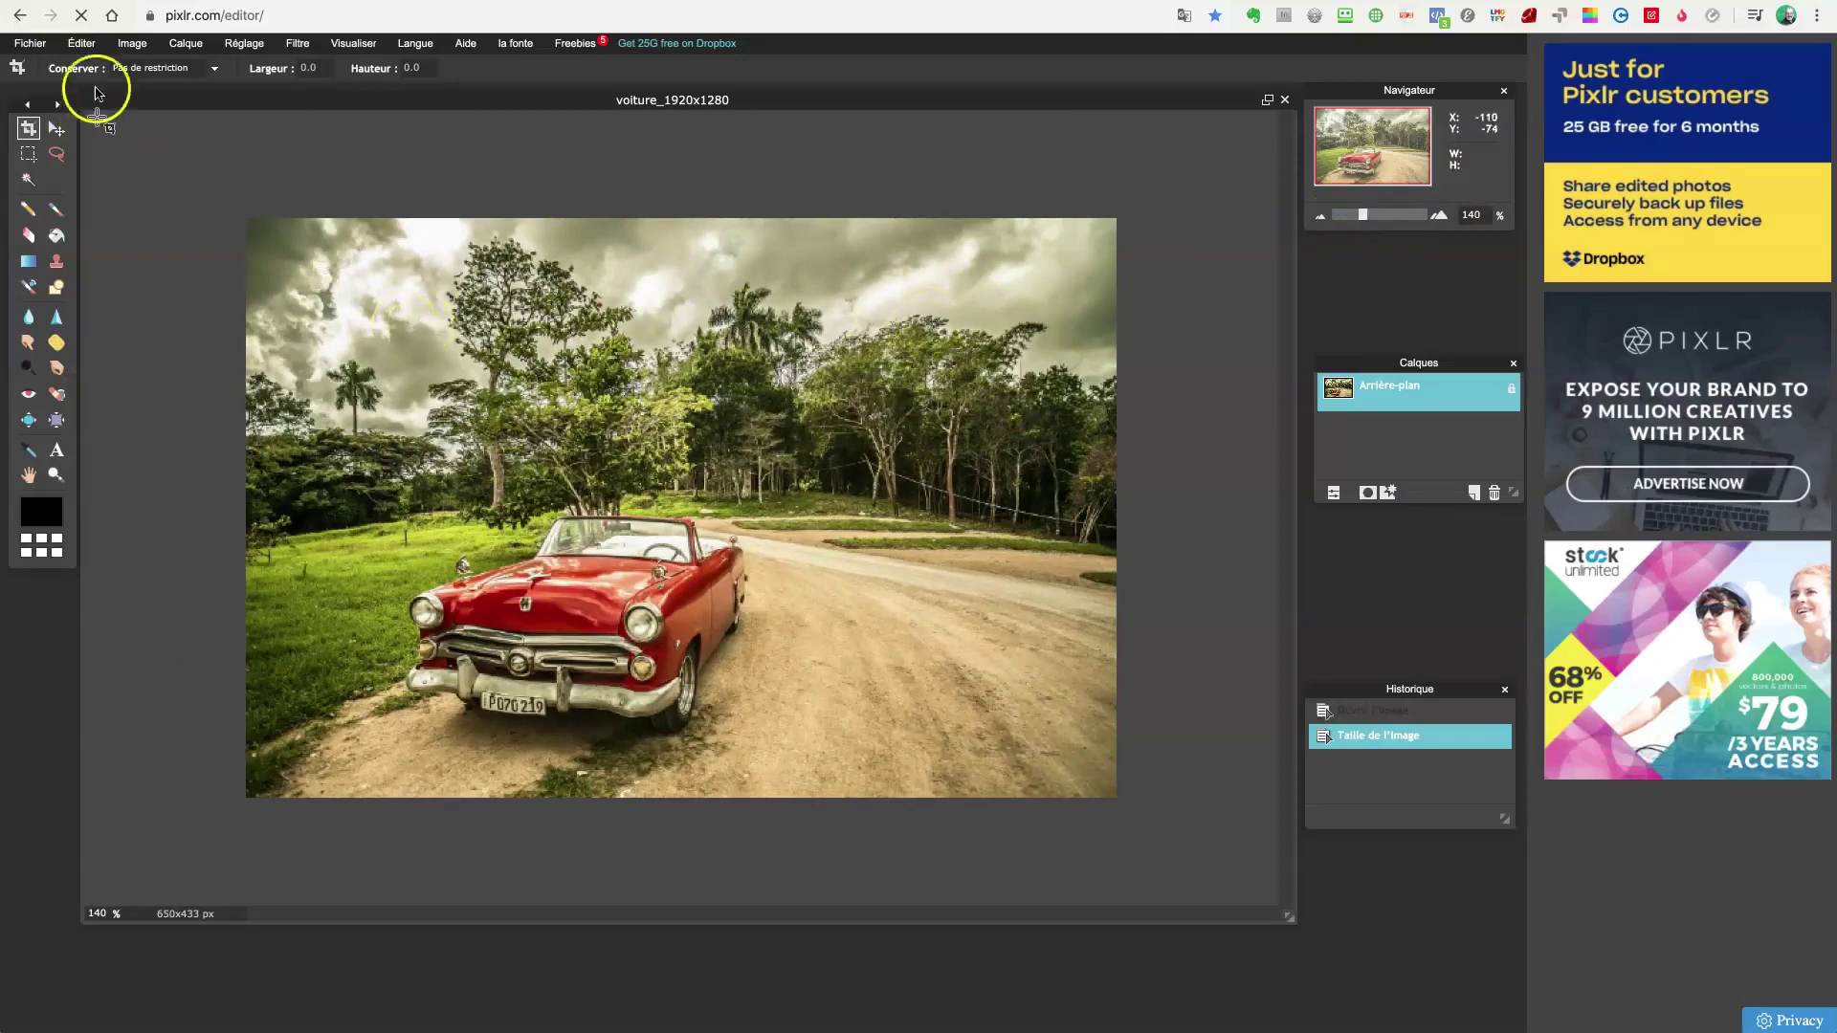
left_click(29, 43)
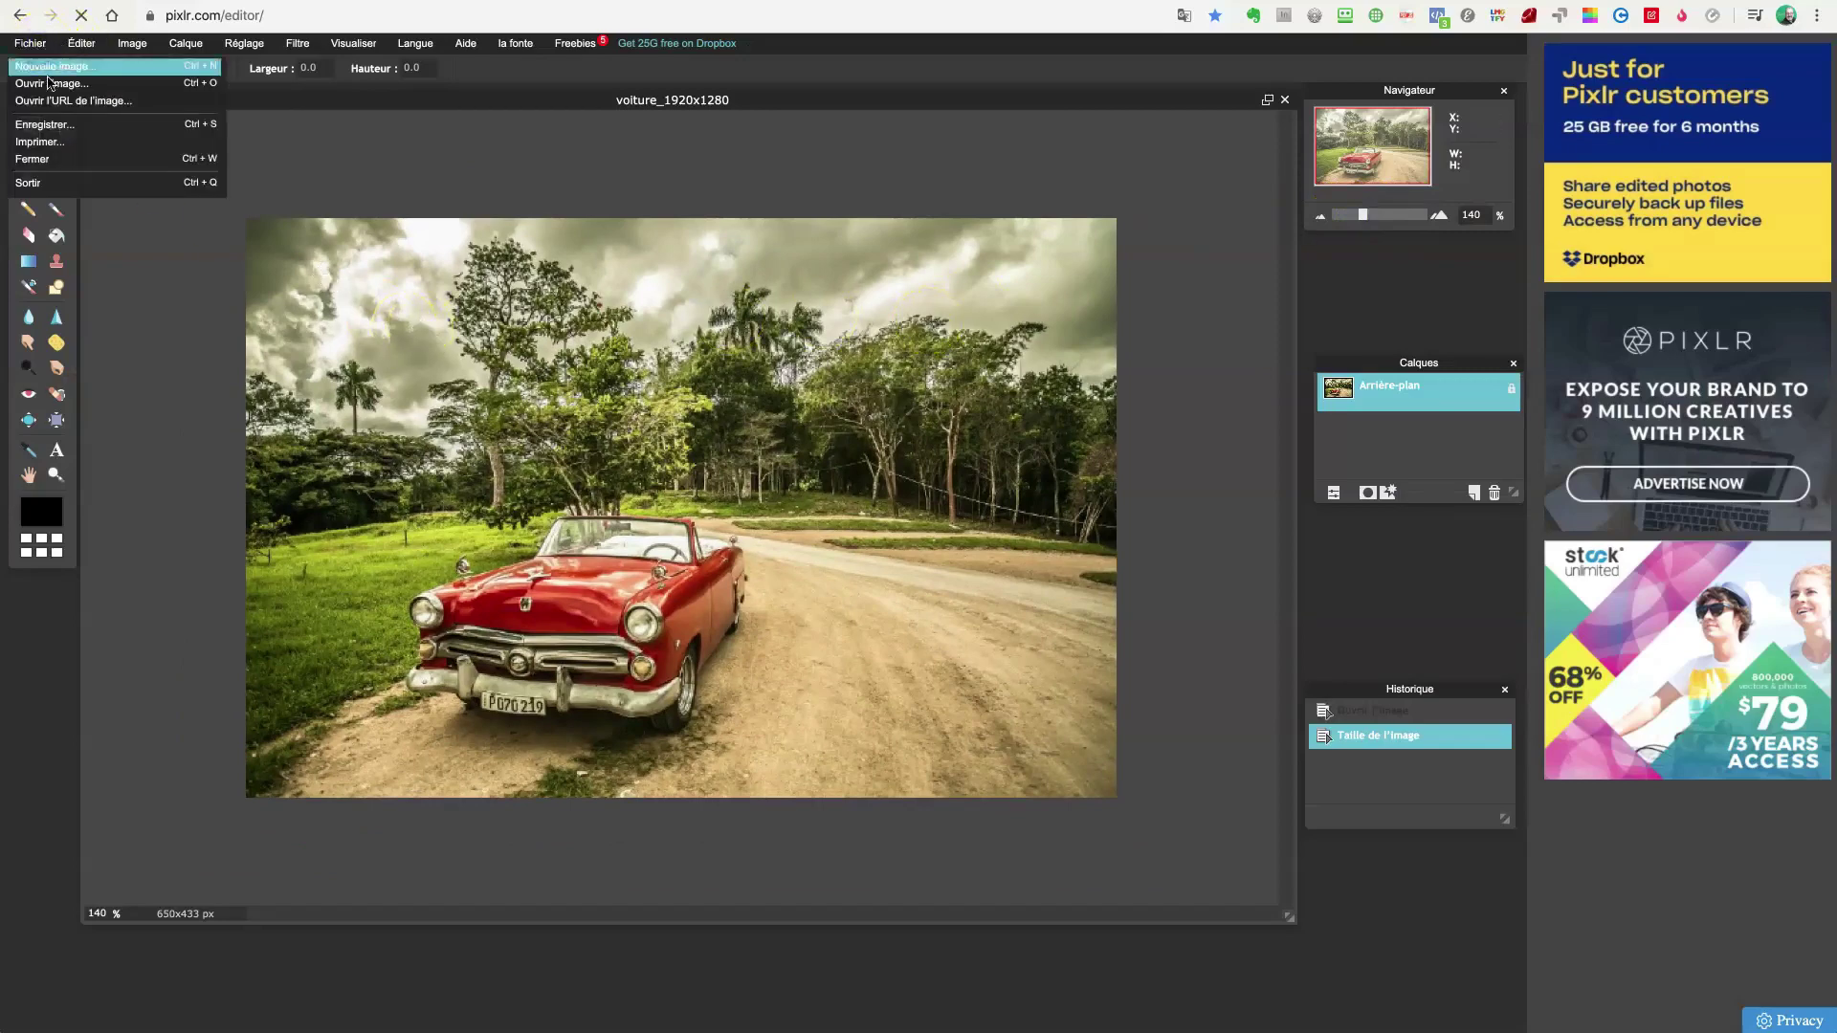
left_click(67, 125)
left_click(920, 425)
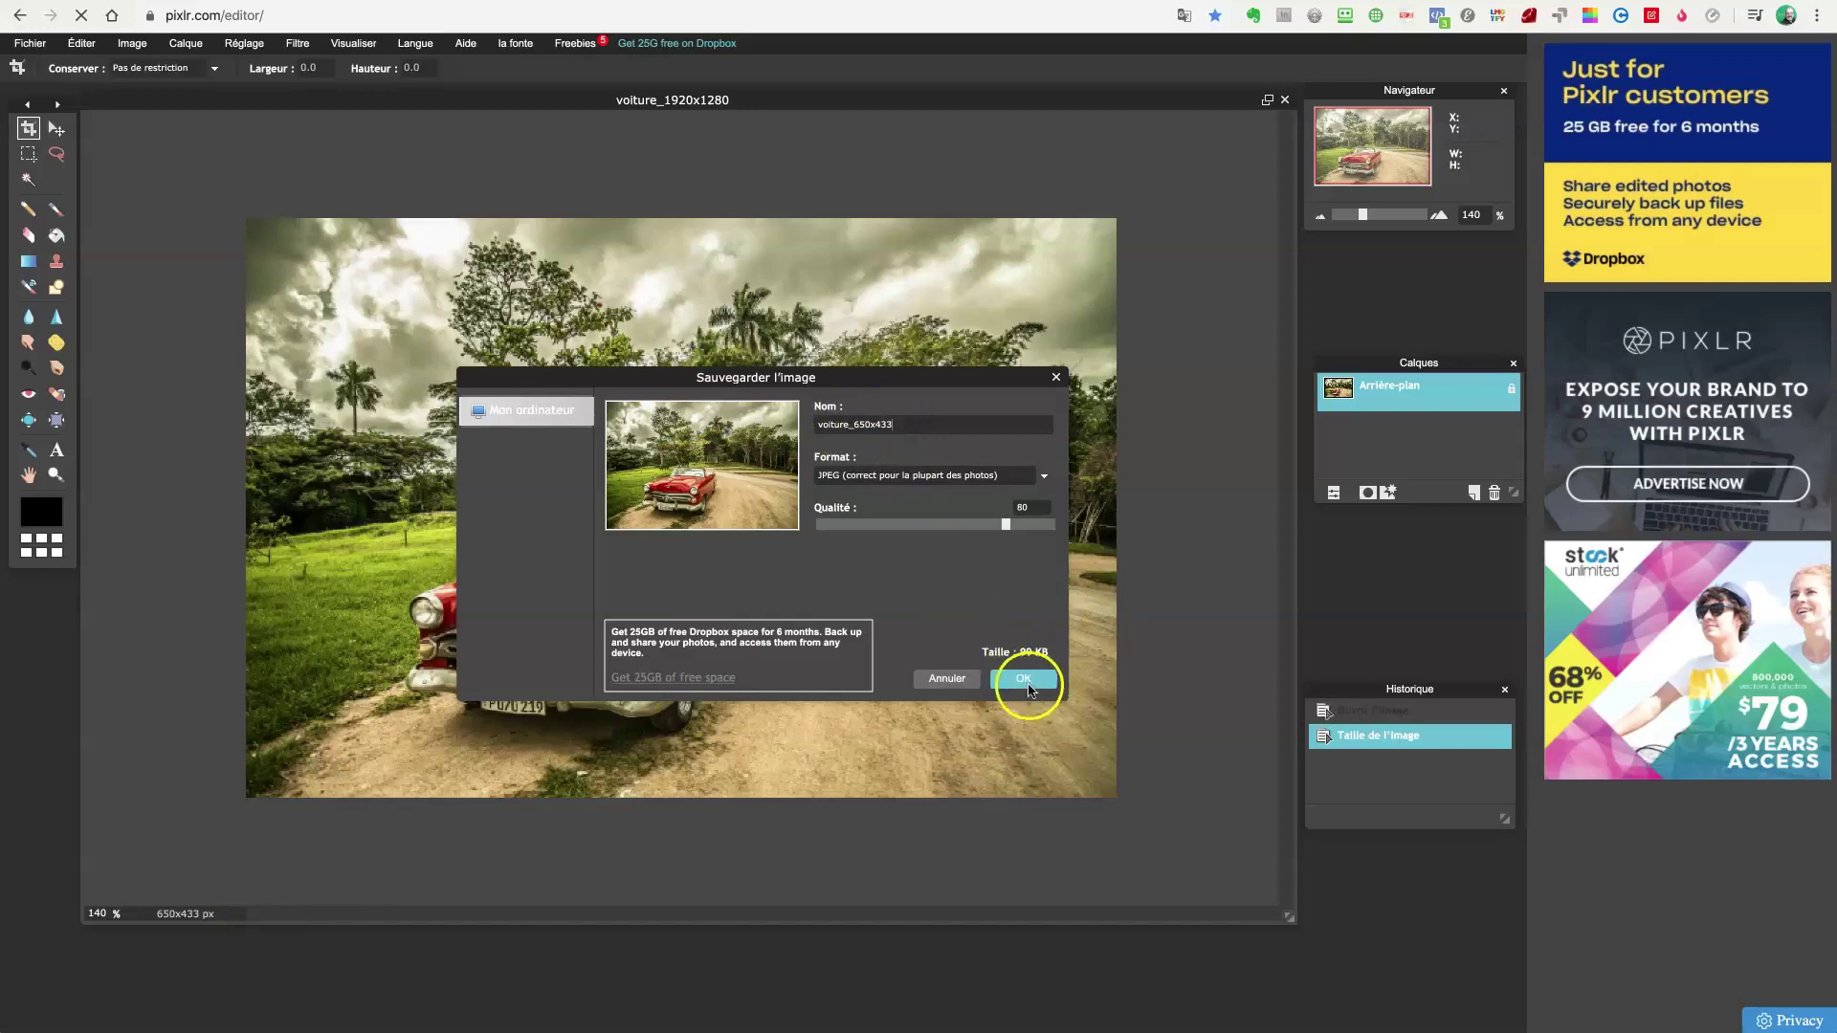
left_click(1024, 675)
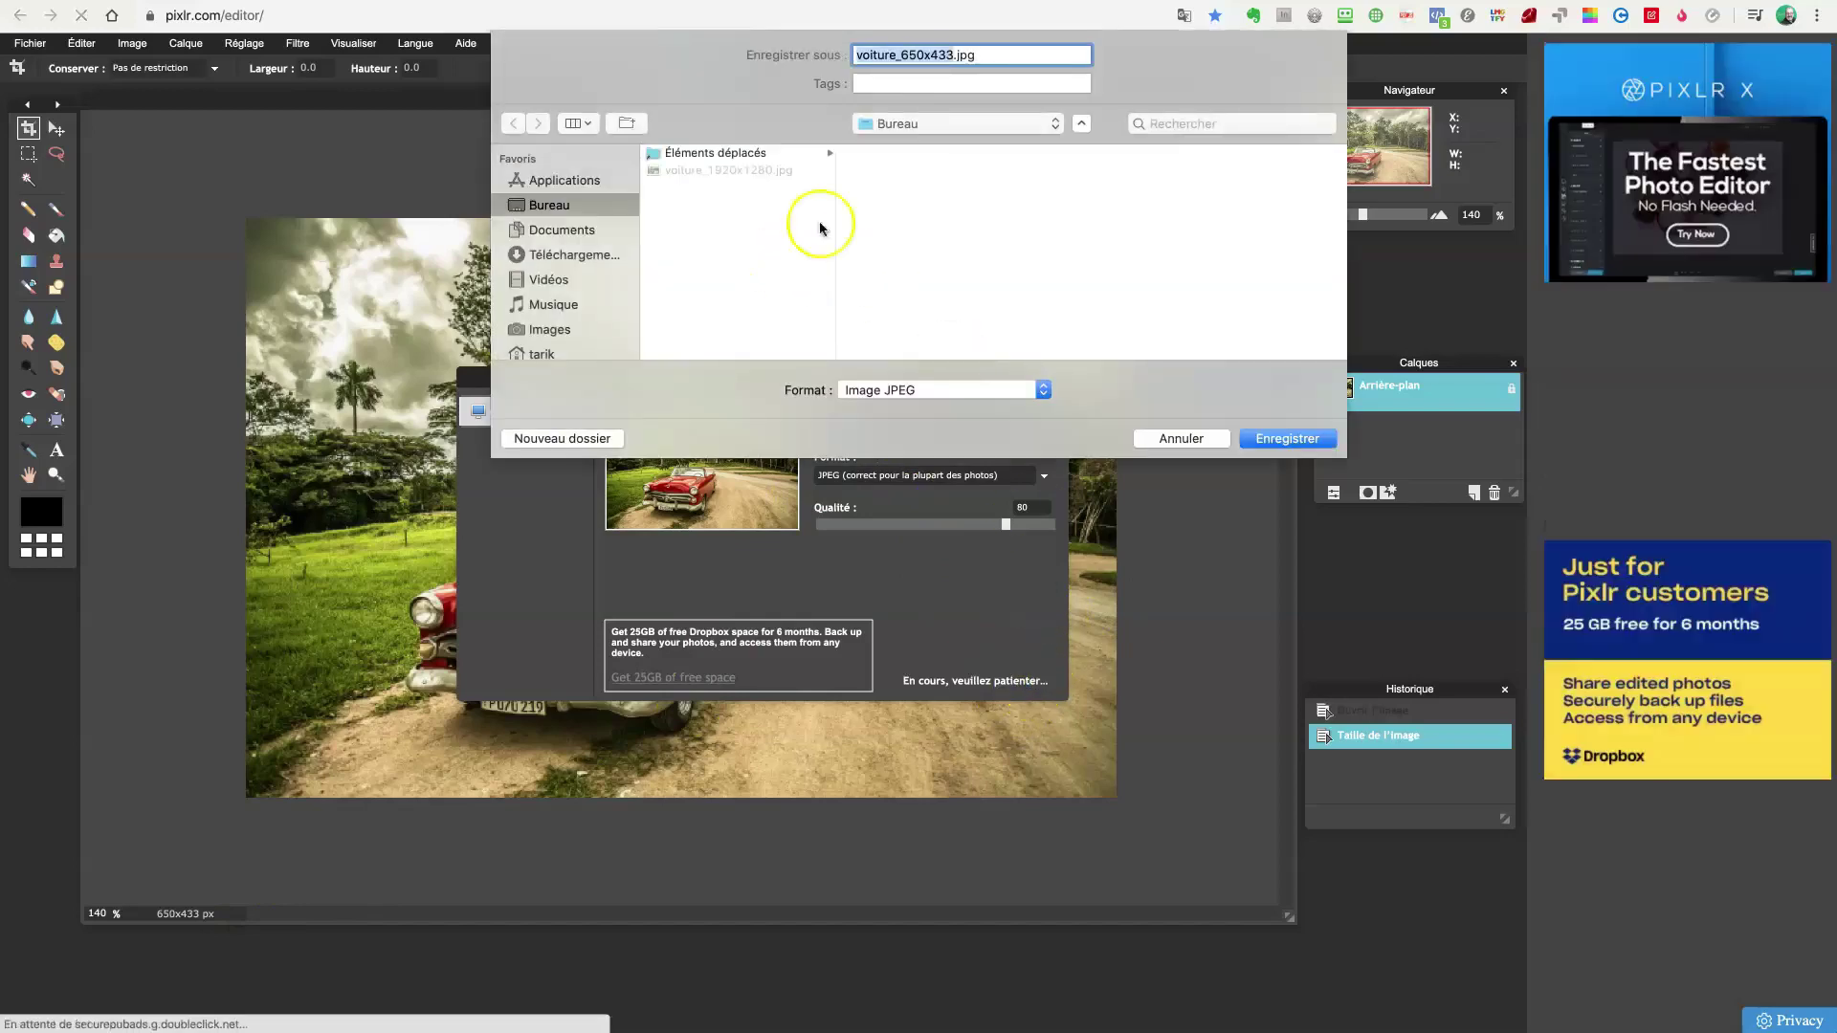
left_click(1275, 440)
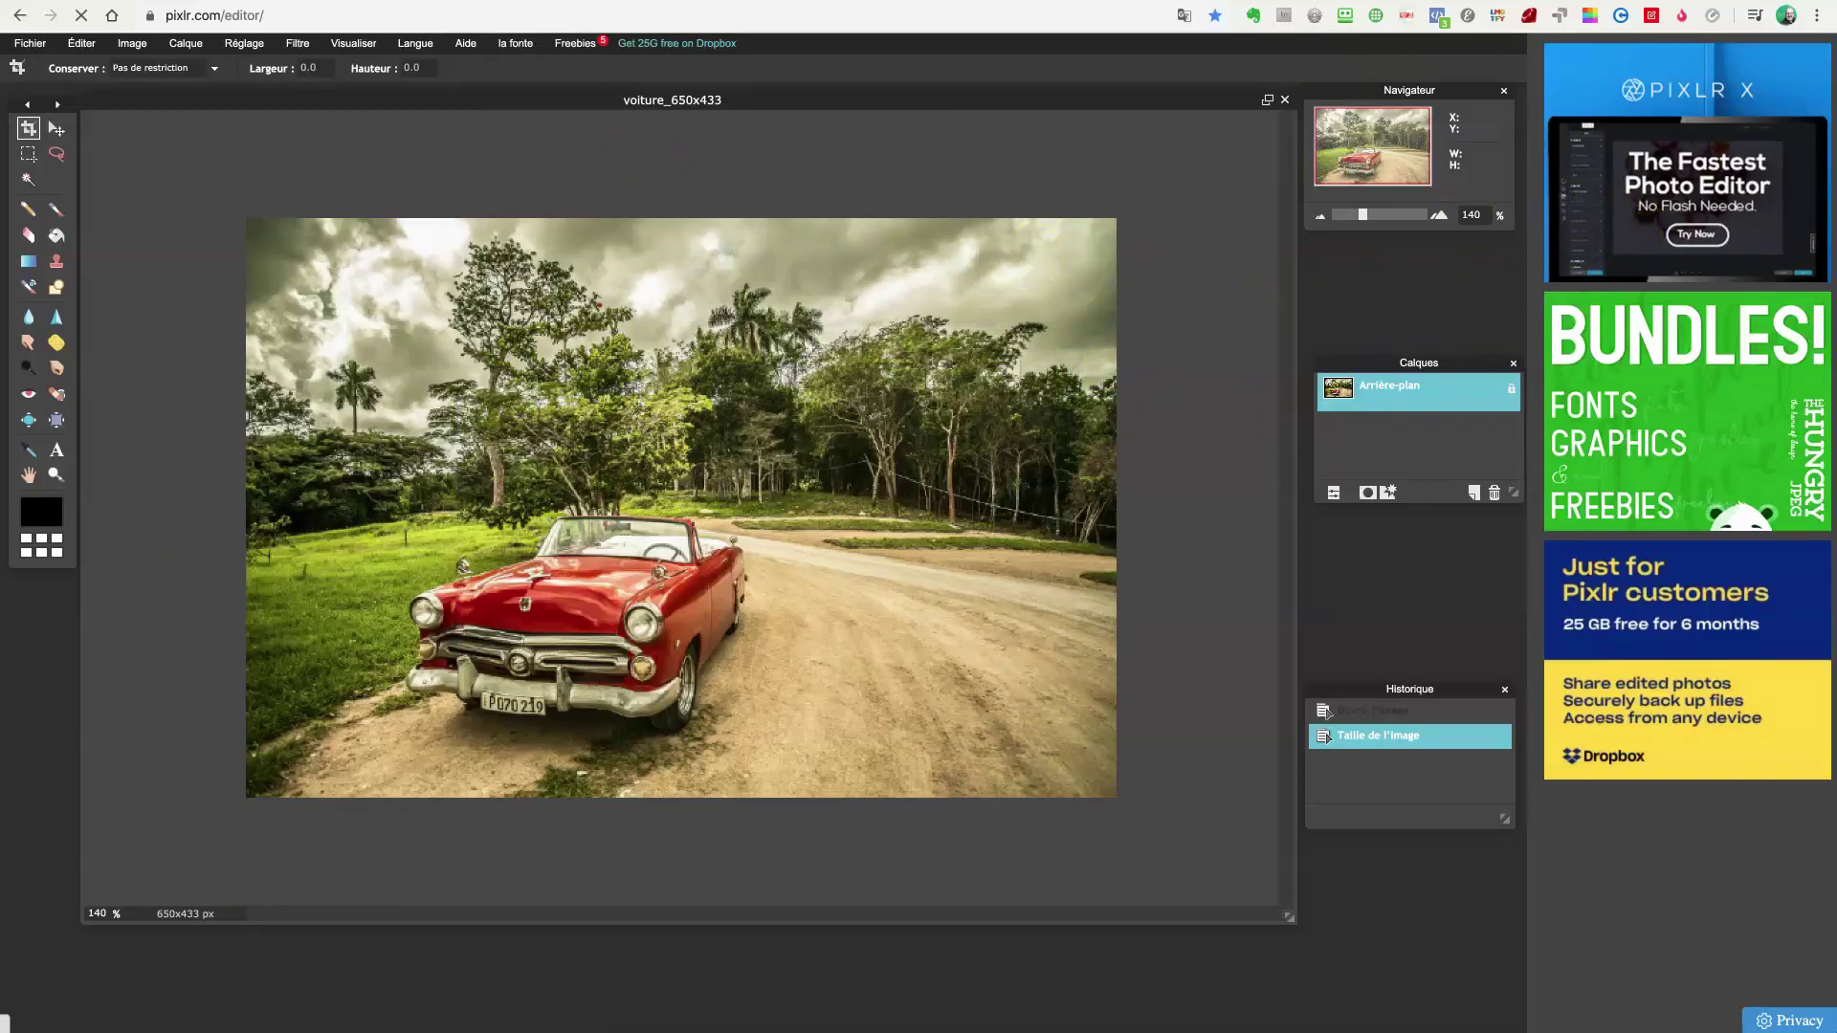
- Switch to Finder and compare the file details of voiture_650x433.jpg and voiture_1920x1280.jpg in the Bureau folder
key("super+Tab")
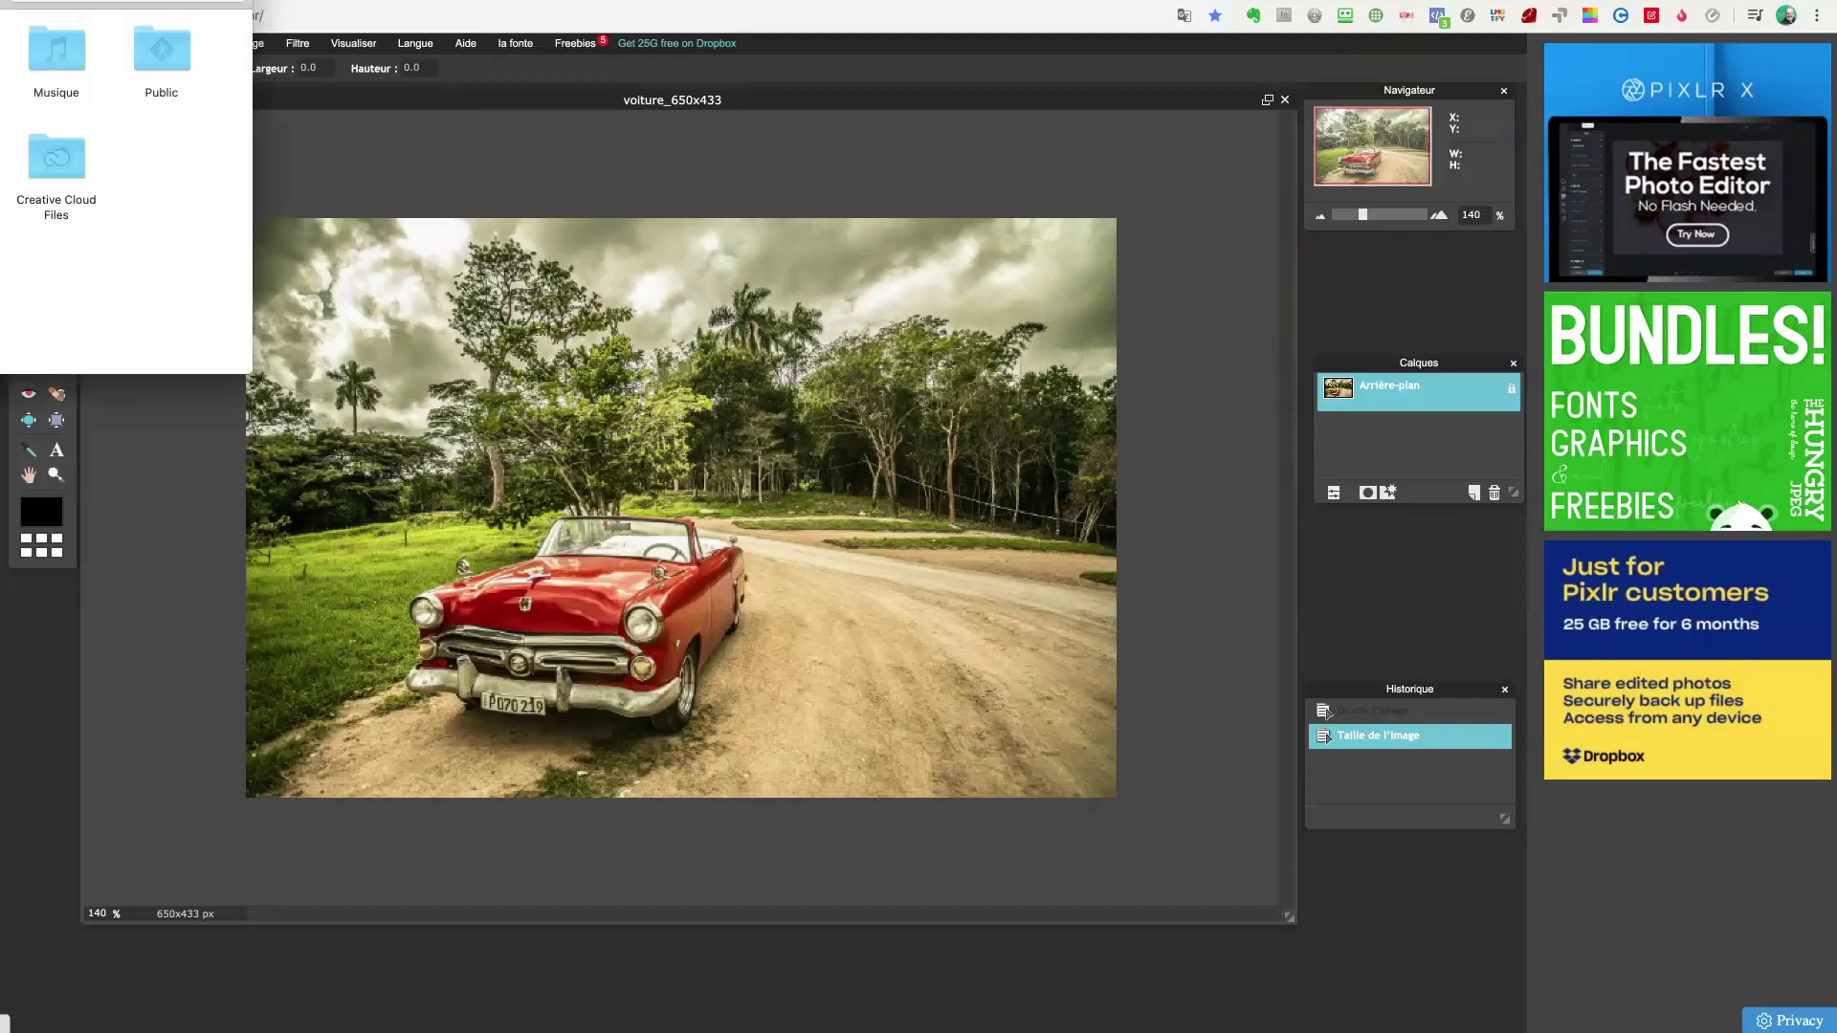
left_click_drag(0, 53, 361, 85)
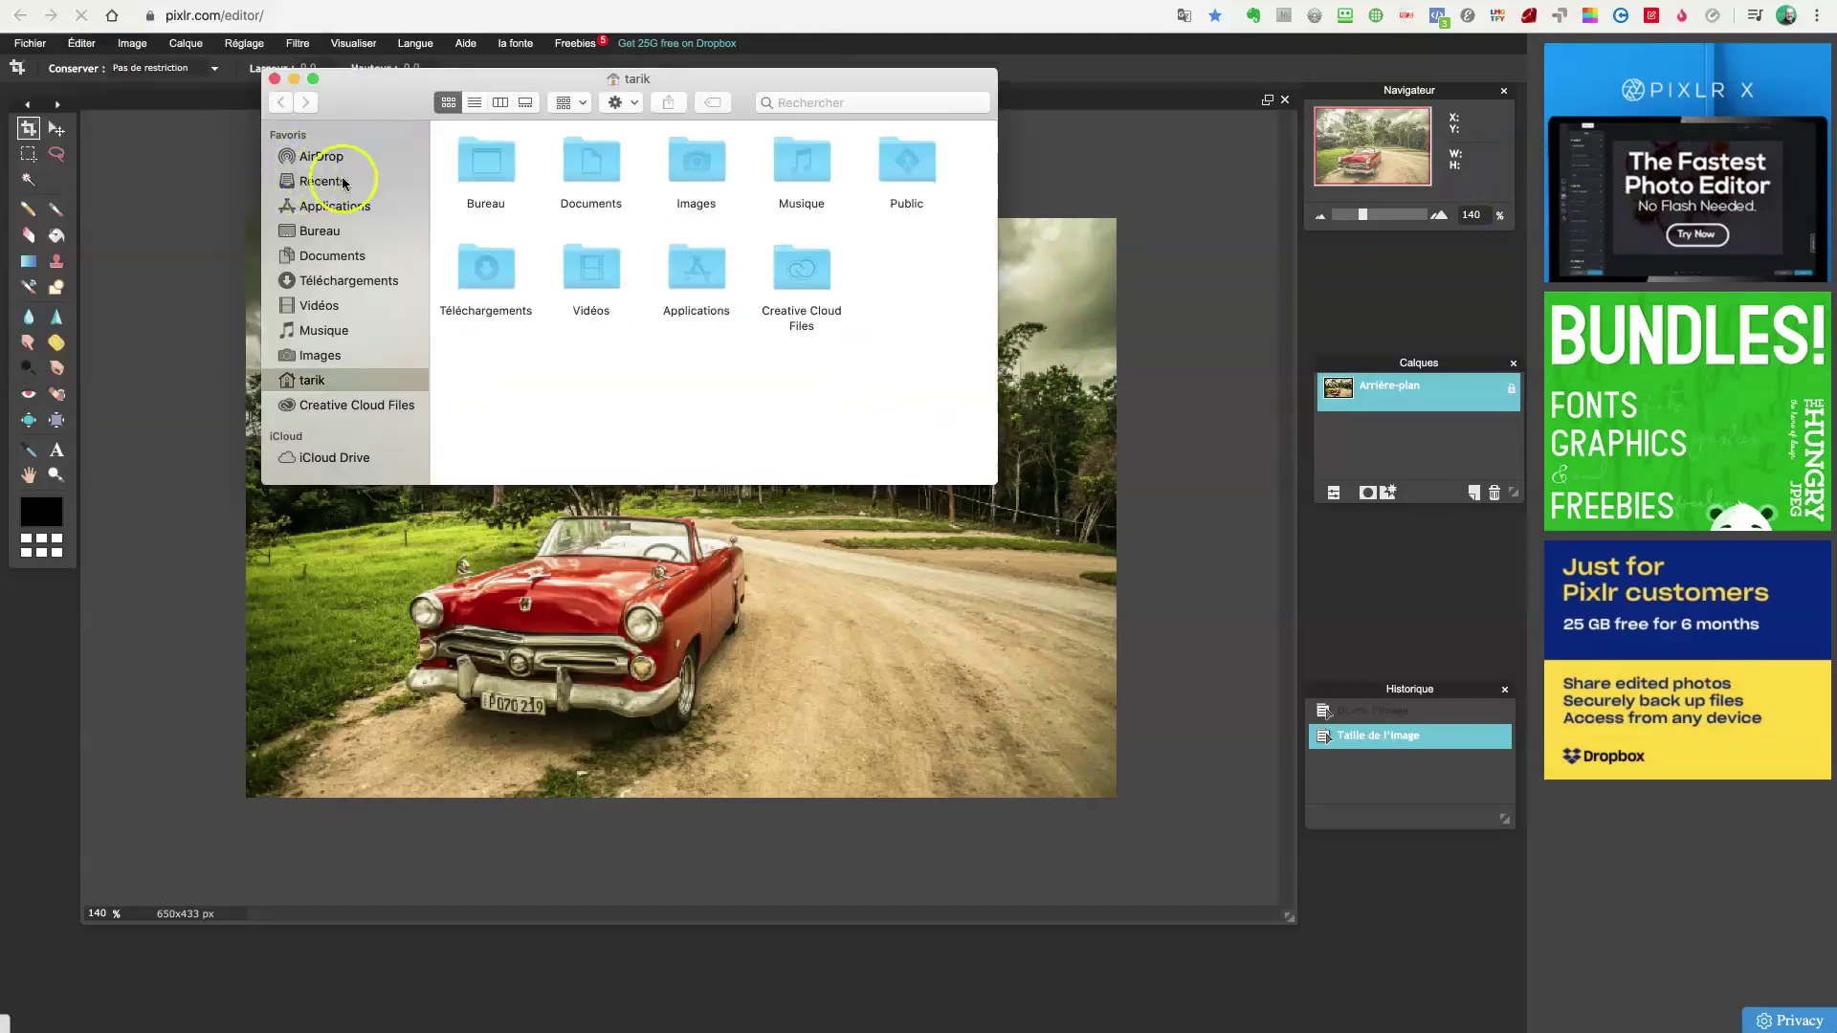
left_click(316, 230)
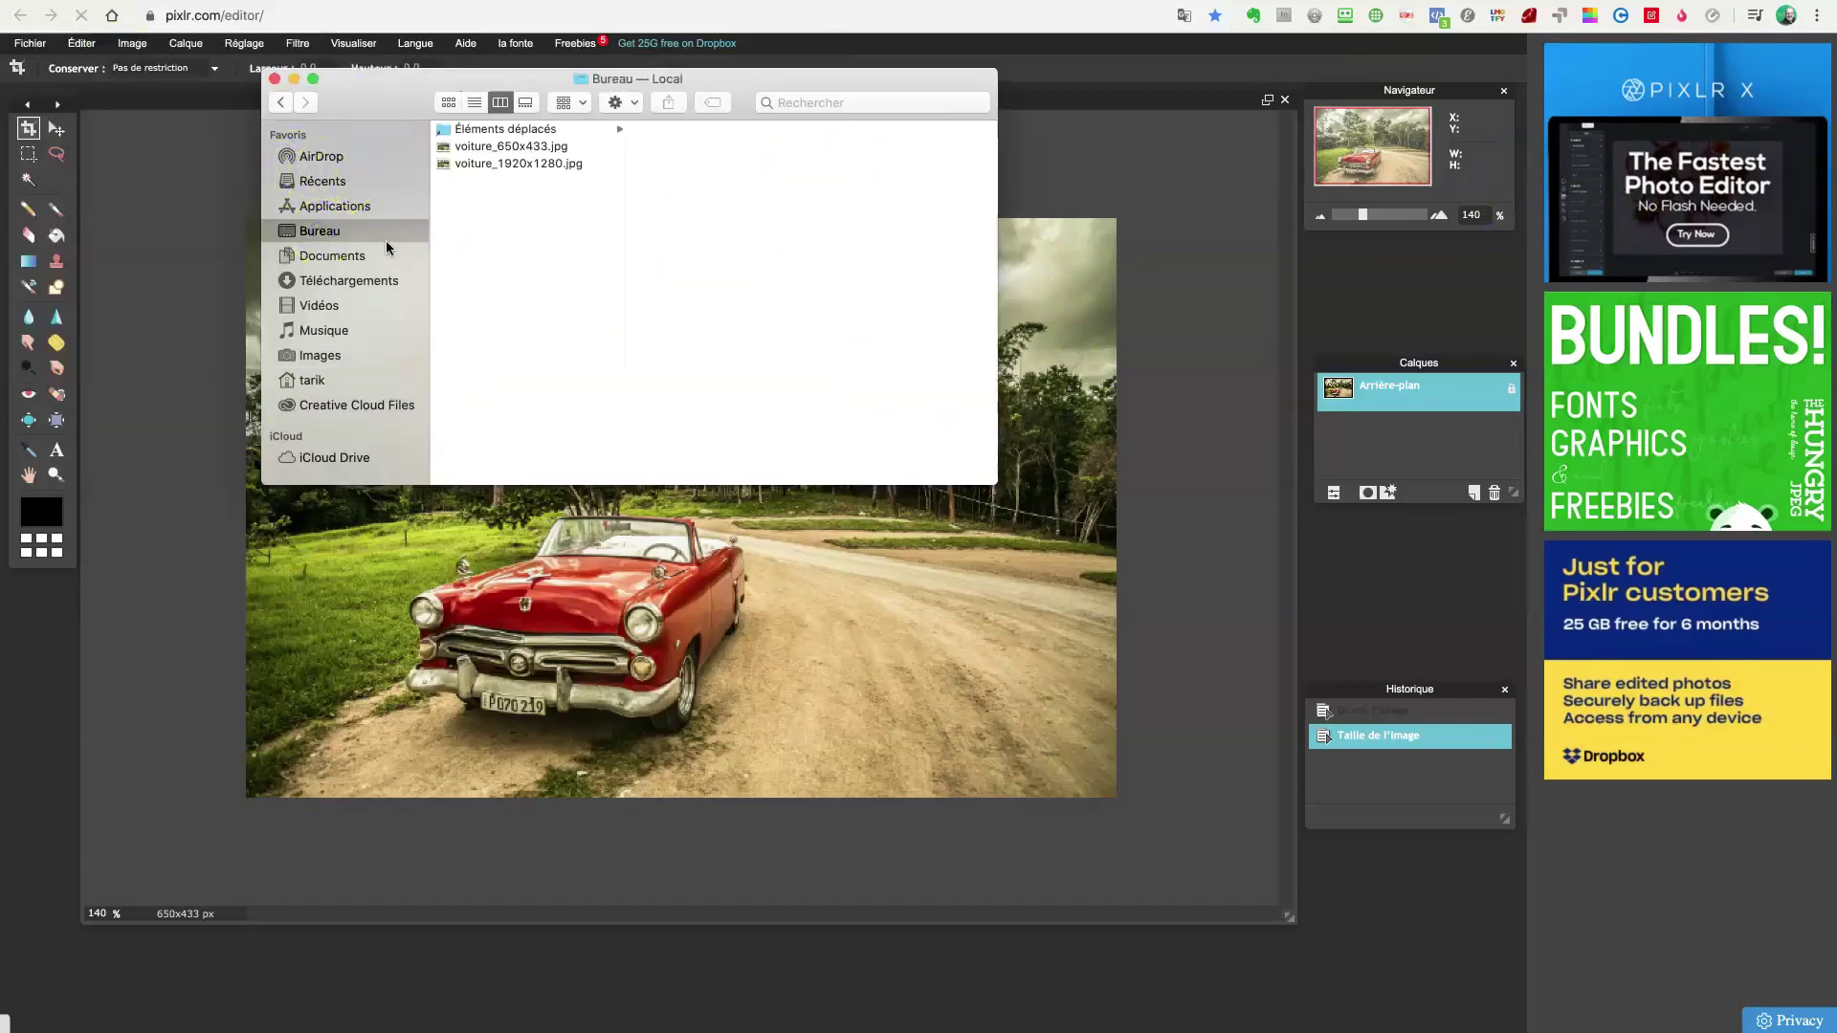
left_click(553, 146)
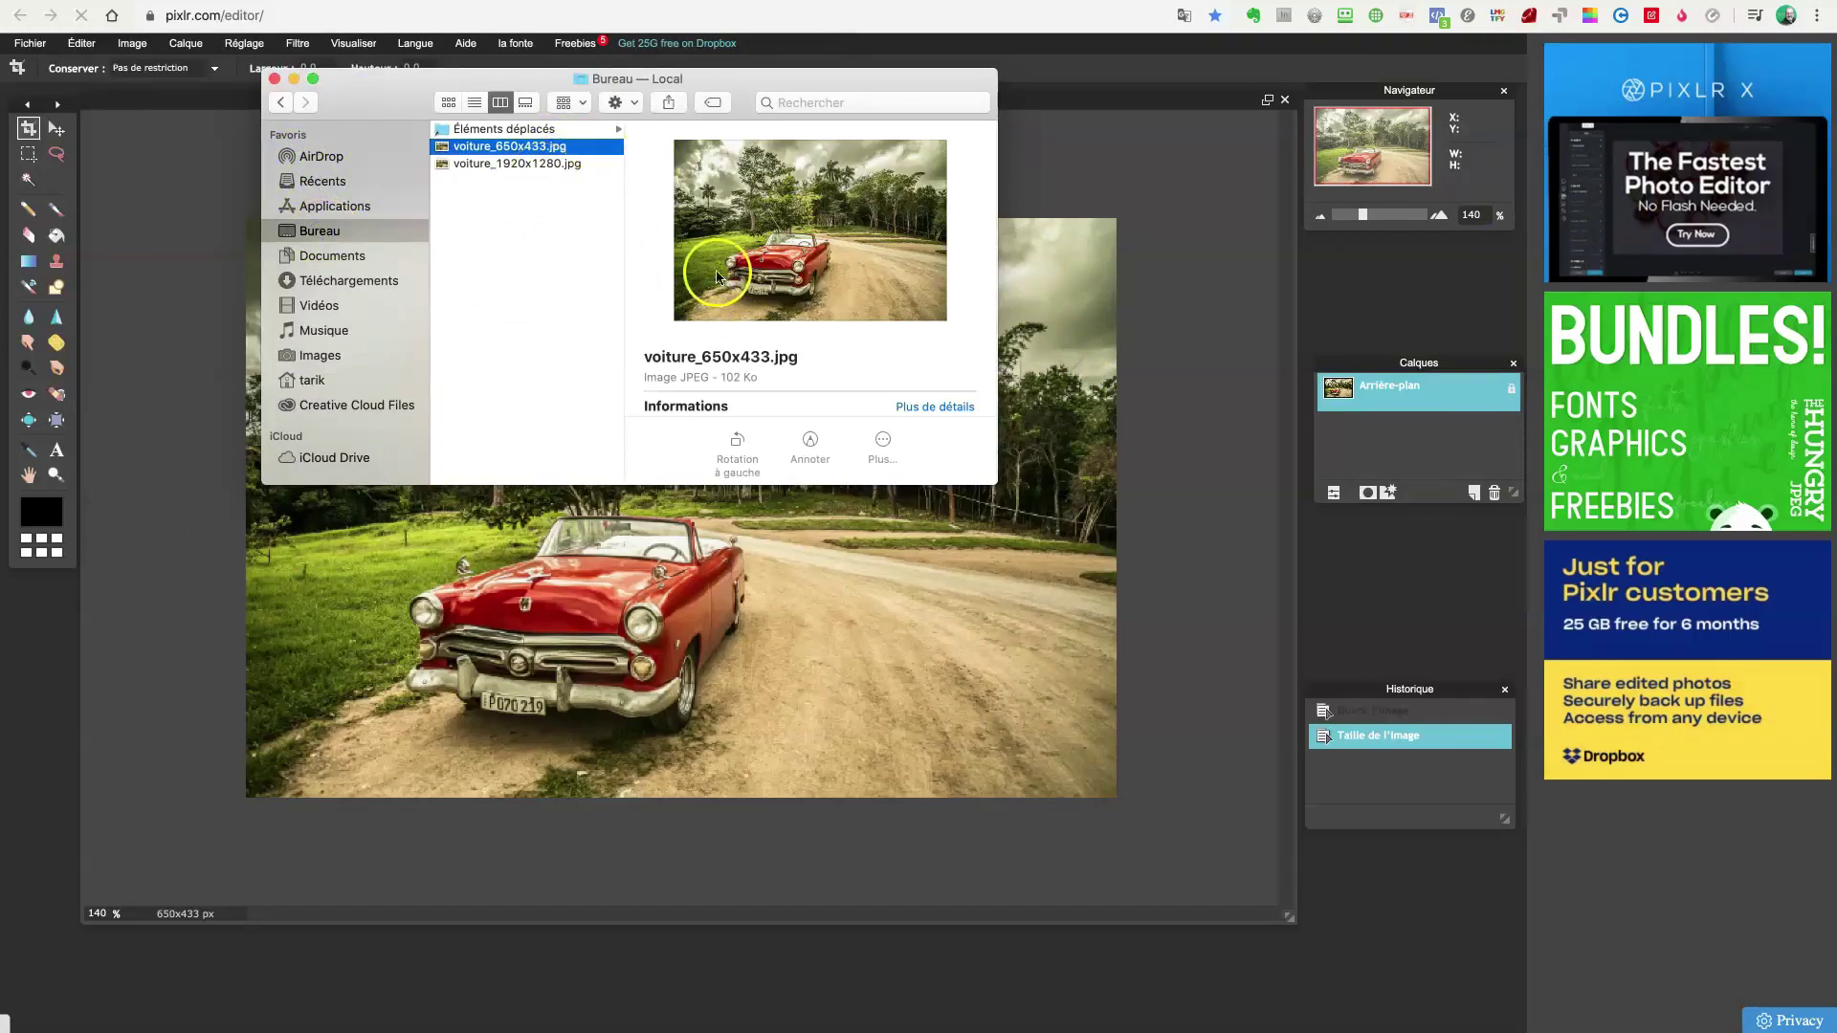
left_click_drag(995, 478, 1268, 679)
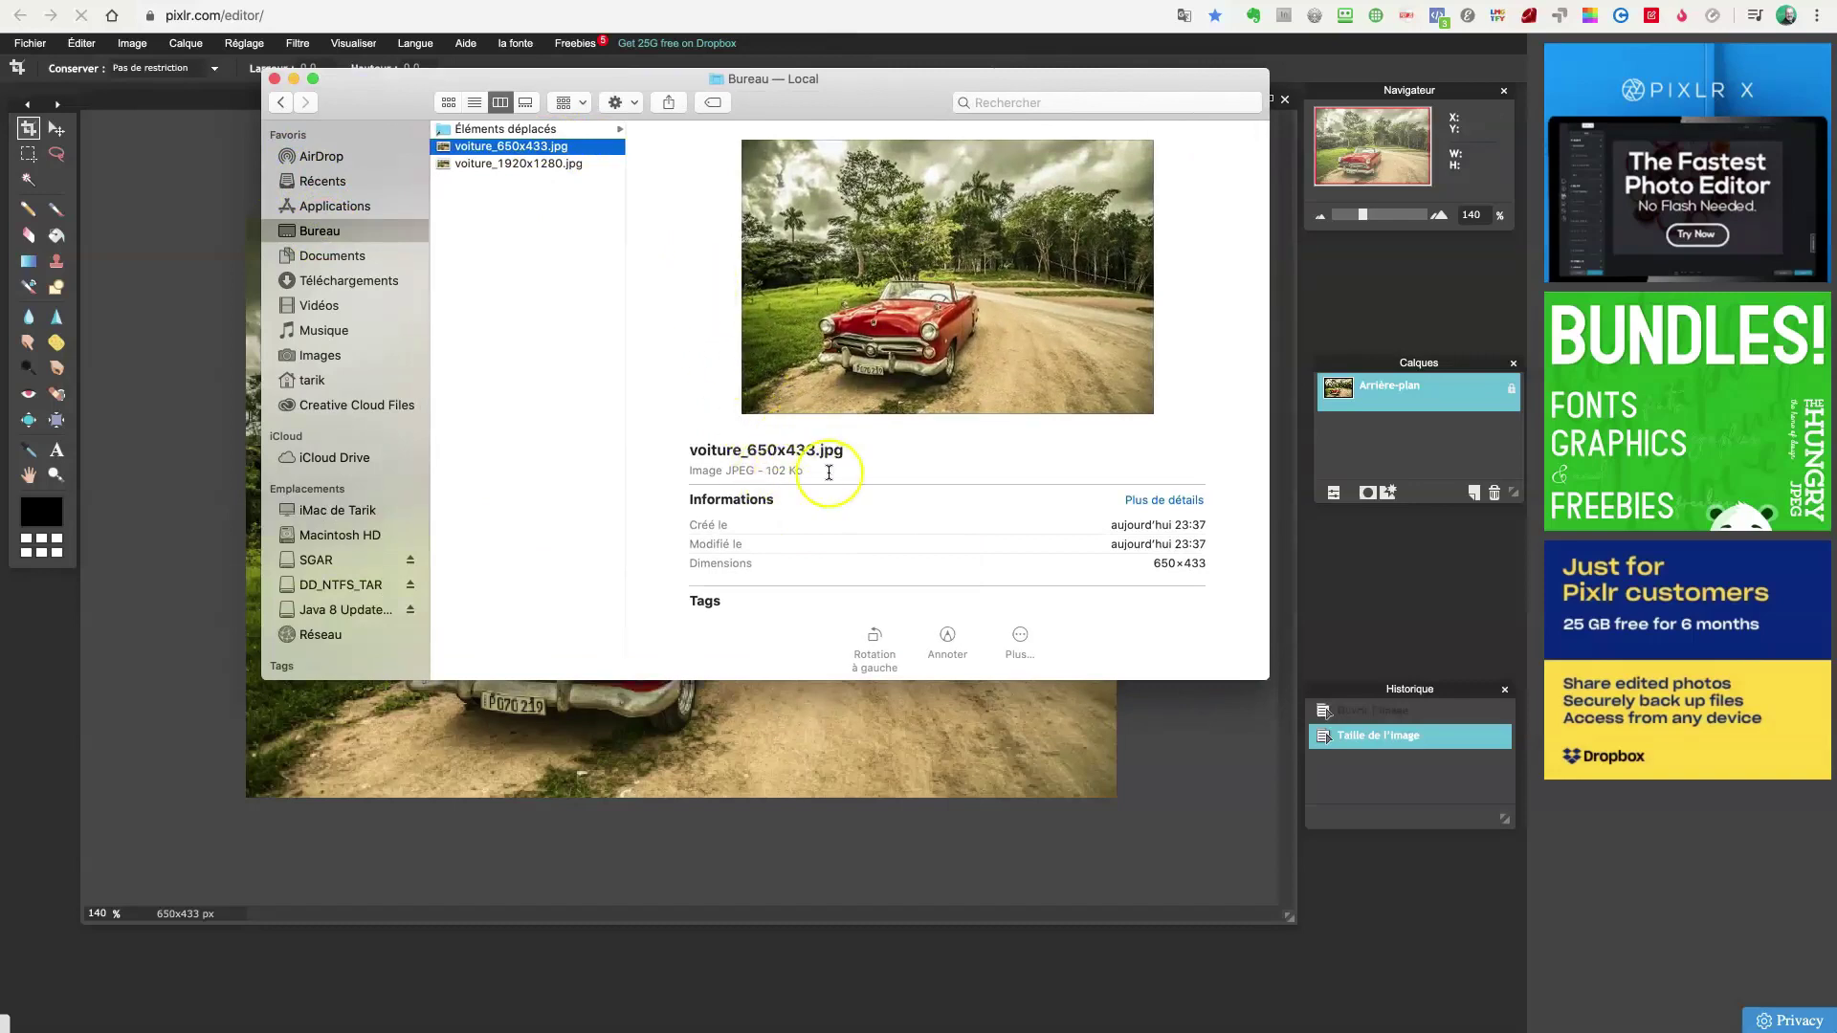
left_click(558, 164)
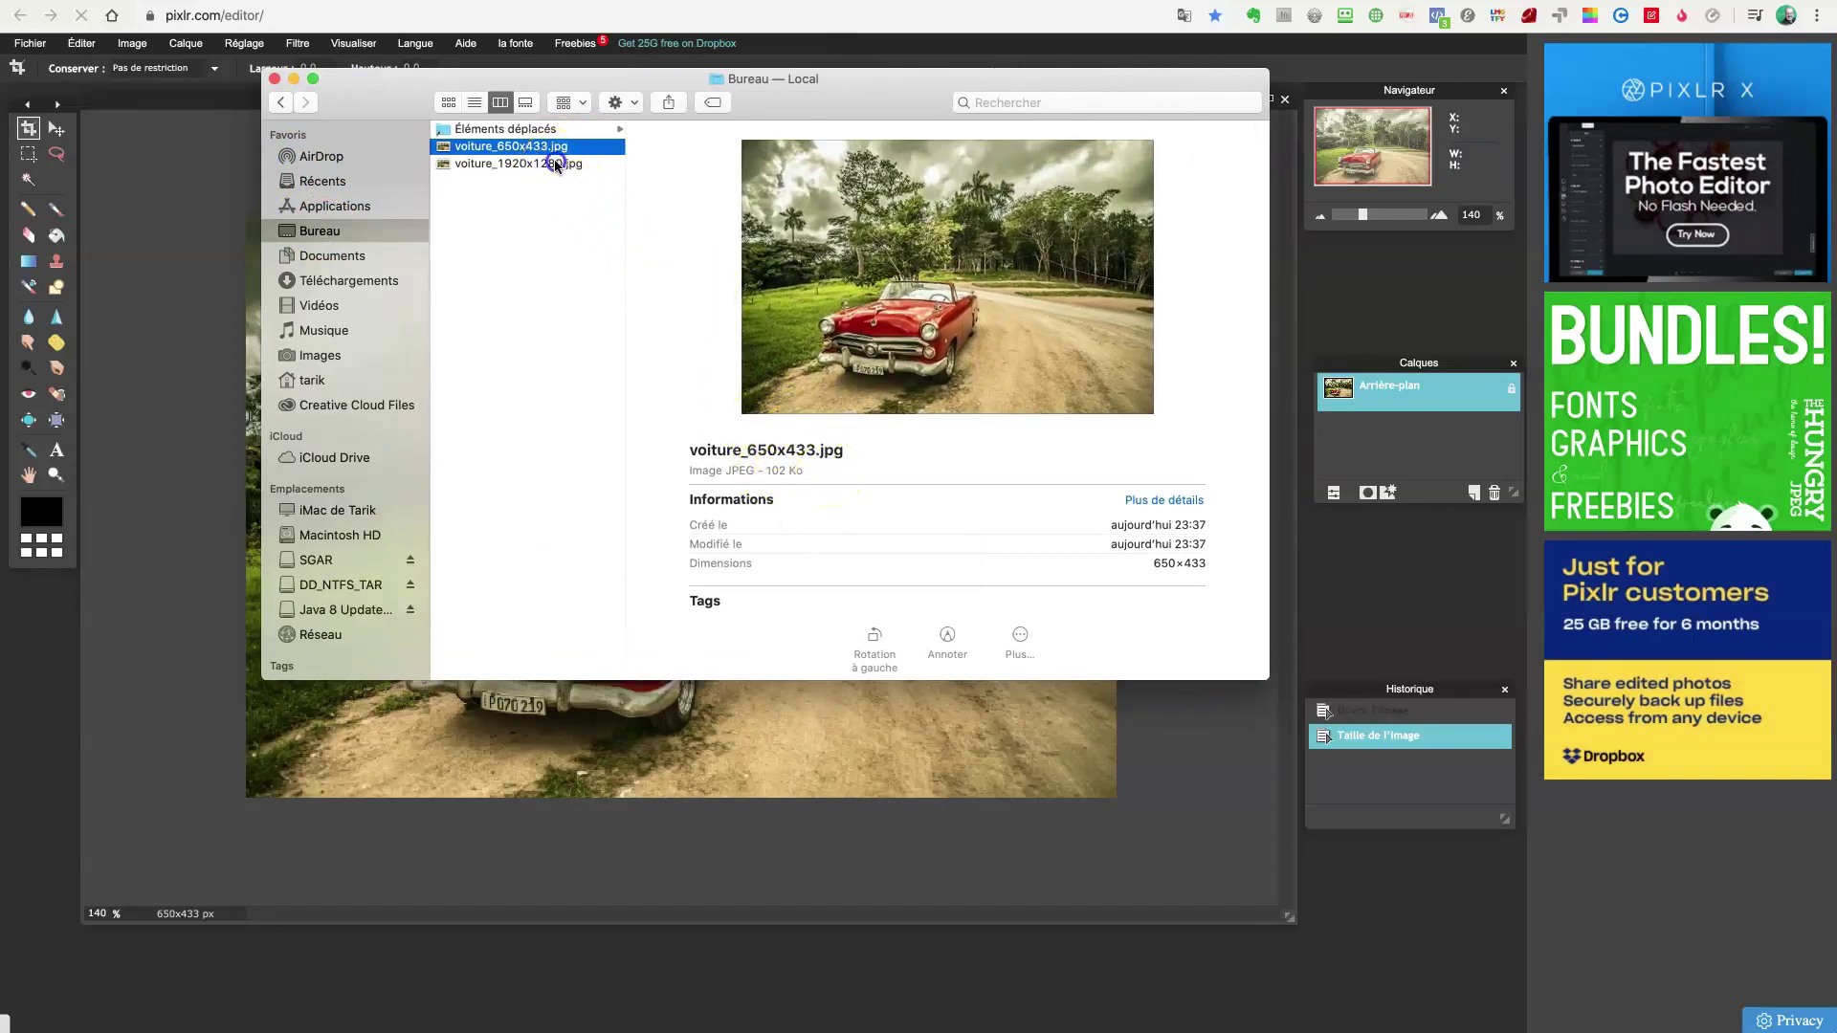